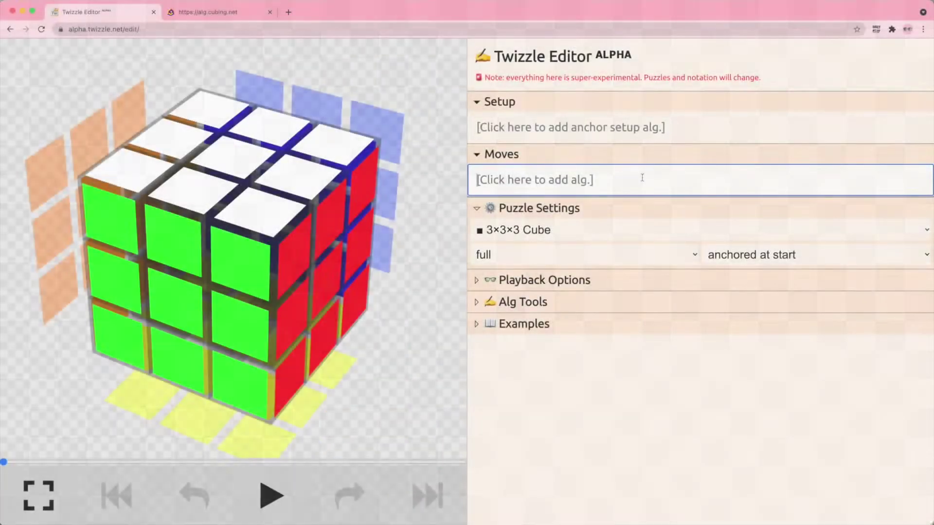
Enter R as the first move in the Moves alg.
{"action": "type", "text": "R"}
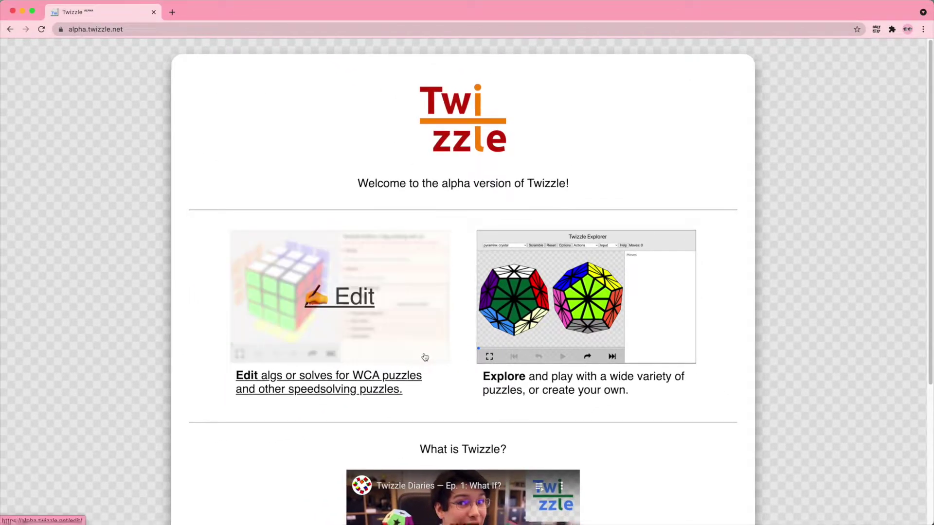
Choose the Edit card on the welcome page to launch Twizzle Editor.
{"action": "left_click", "coordinate": [399, 359]}
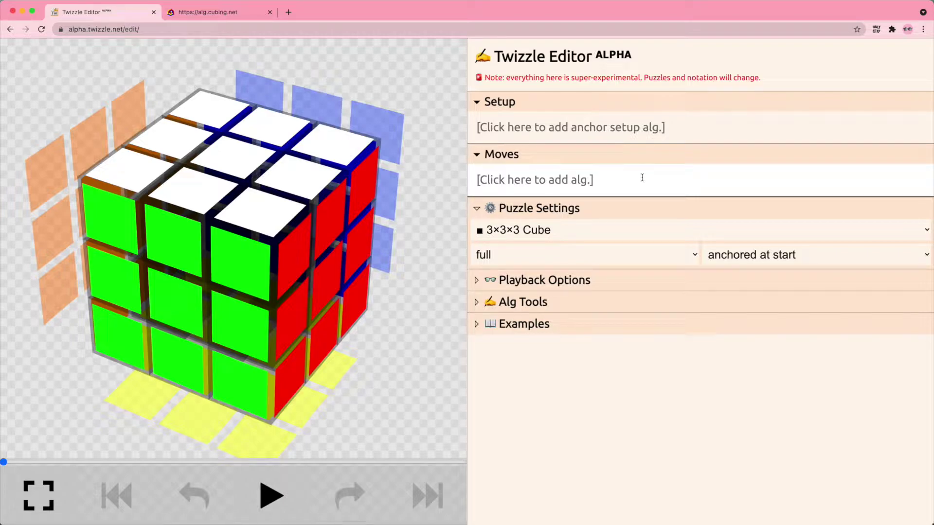
Enter R U R' U R U2' R' in Moves, removing a stray D and extra space.
{"action": "left_click", "coordinate": [642, 177]}
{"action": "type", "text": "R U"}
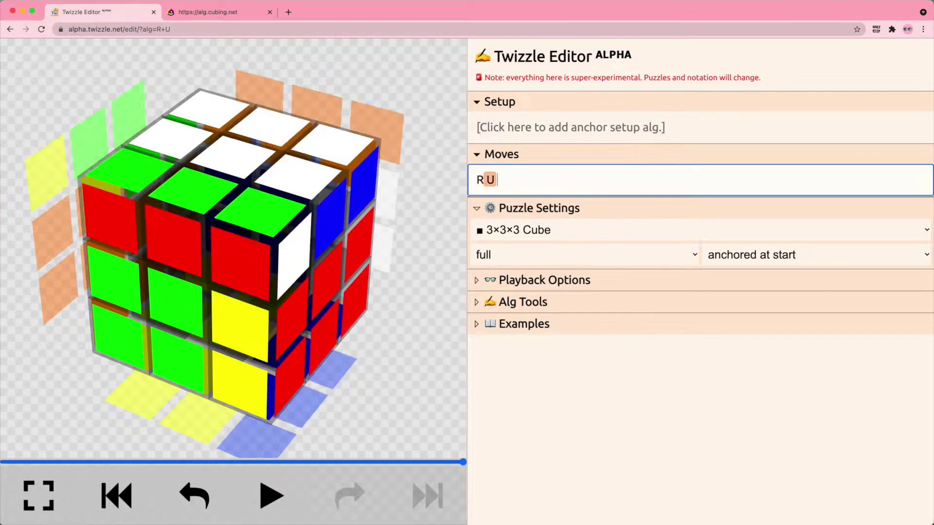
{"action": "type", "text": " R' U R U2"}
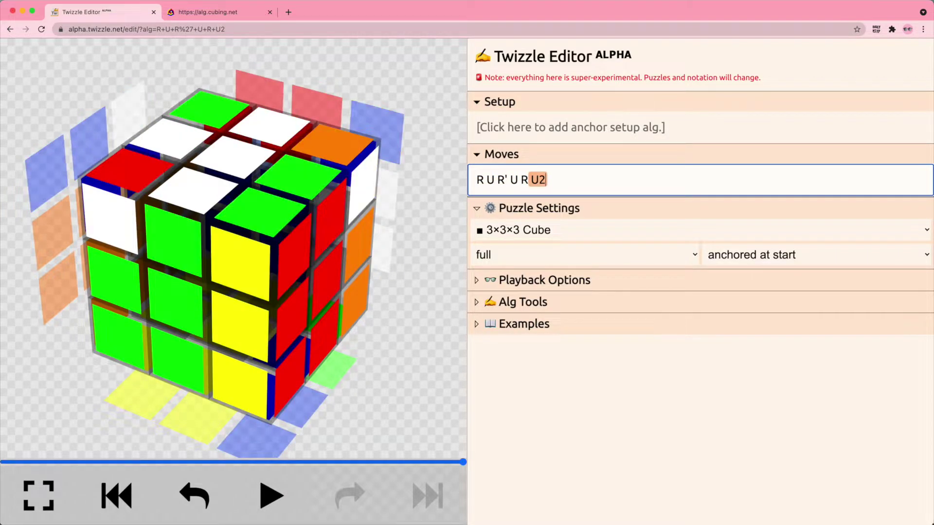
{"action": "type", "text": "' R'"}
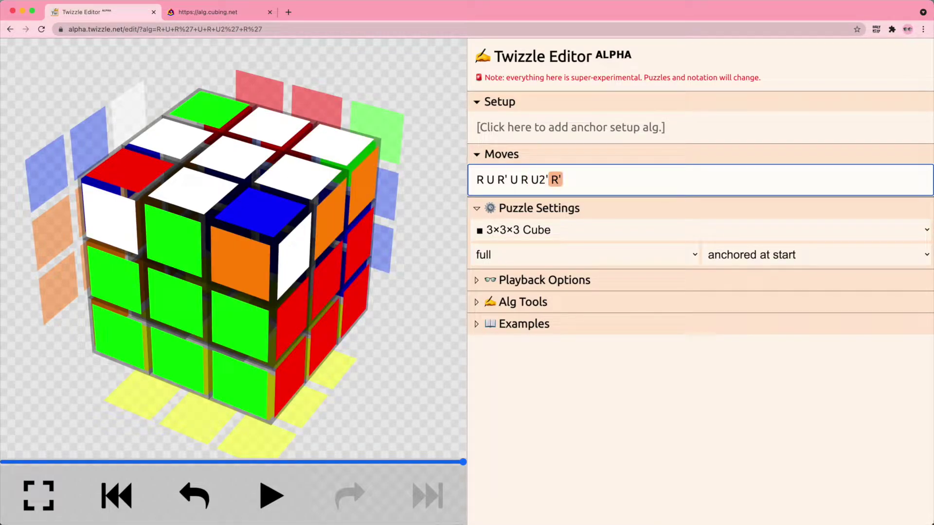
{"action": "left_click", "coordinate": [511, 180]}
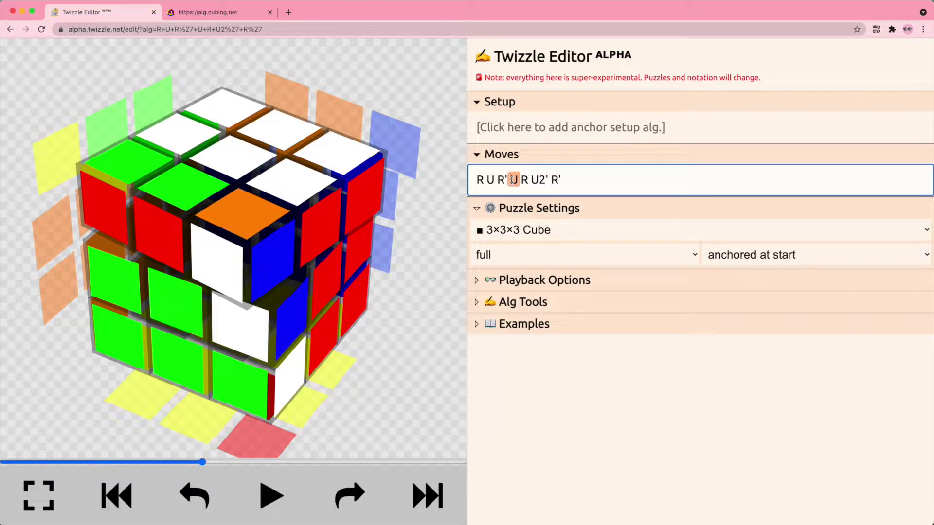
{"action": "type", "text": "D"}
{"action": "key", "text": "BackSpace"}
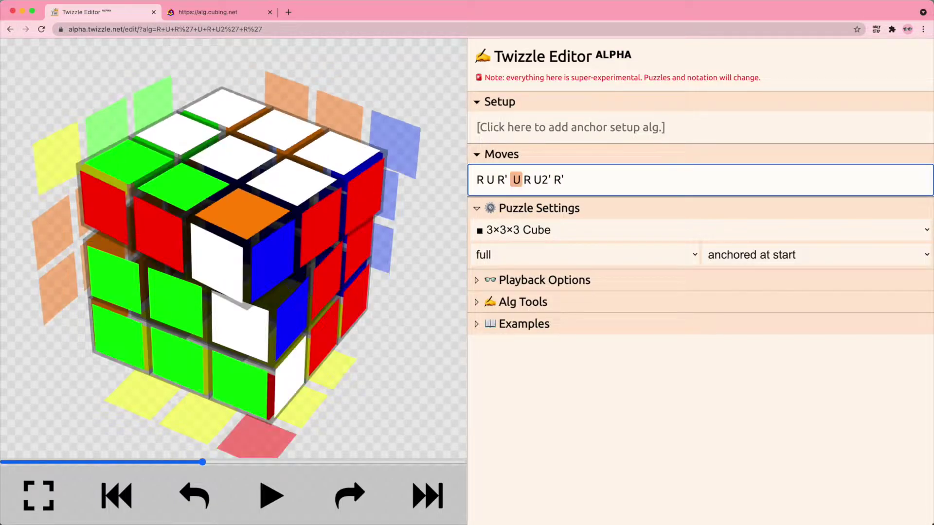
{"action": "key", "text": "BackSpace"}
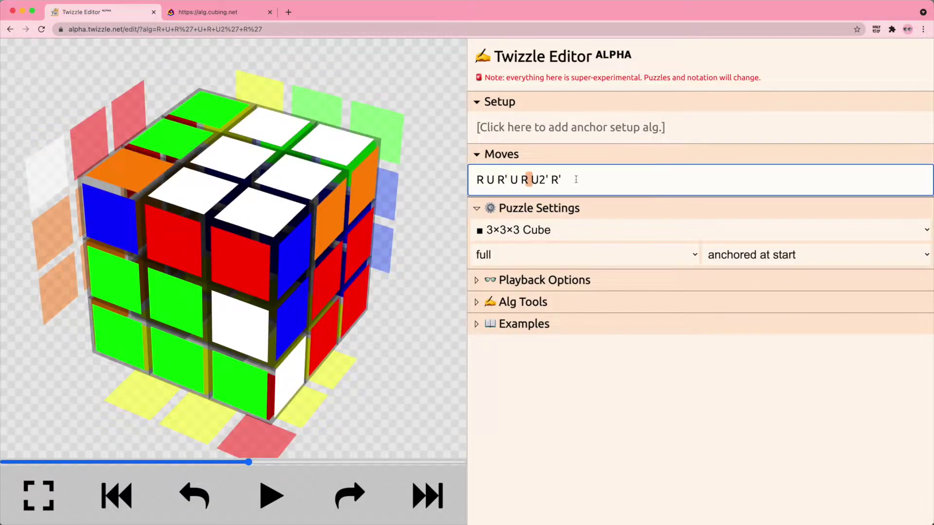
{"action": "key", "text": "super+a"}
Rewind and play the alg from the start, tilting the cube during playback.
{"action": "left_click", "coordinate": [421, 181]}
{"action": "left_click", "coordinate": [263, 429]}
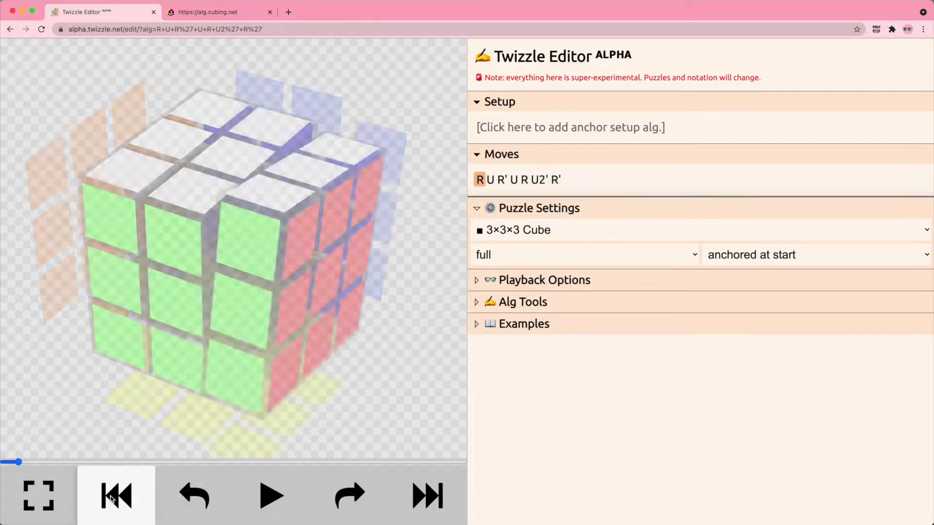
{"action": "key", "text": "space"}
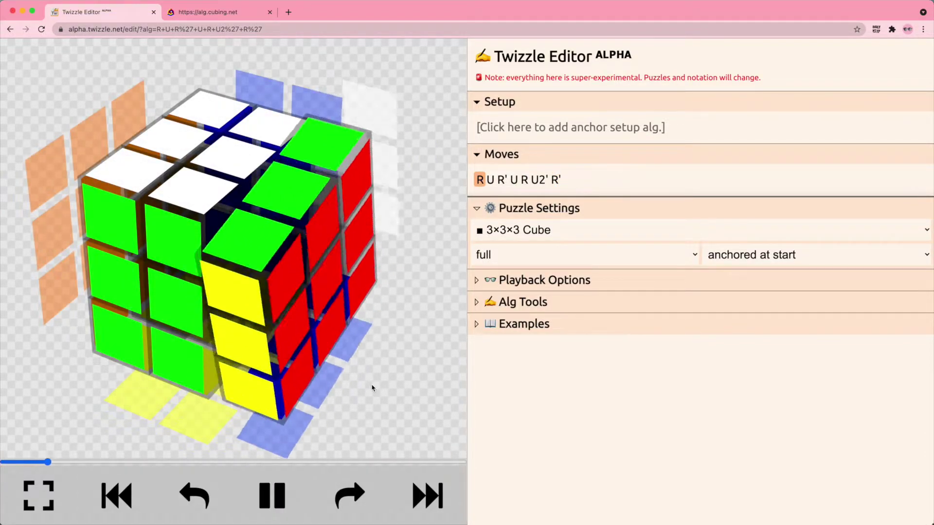
{"action": "mouse_move", "coordinate": [200, 433]}
{"action": "left_mouse_down"}
{"action": "mouse_move", "coordinate": [225, 404]}
{"action": "mouse_move", "coordinate": [258, 294]}
{"action": "mouse_move", "coordinate": [298, 373]}
{"action": "mouse_move", "coordinate": [212, 422]}
{"action": "left_mouse_up"}
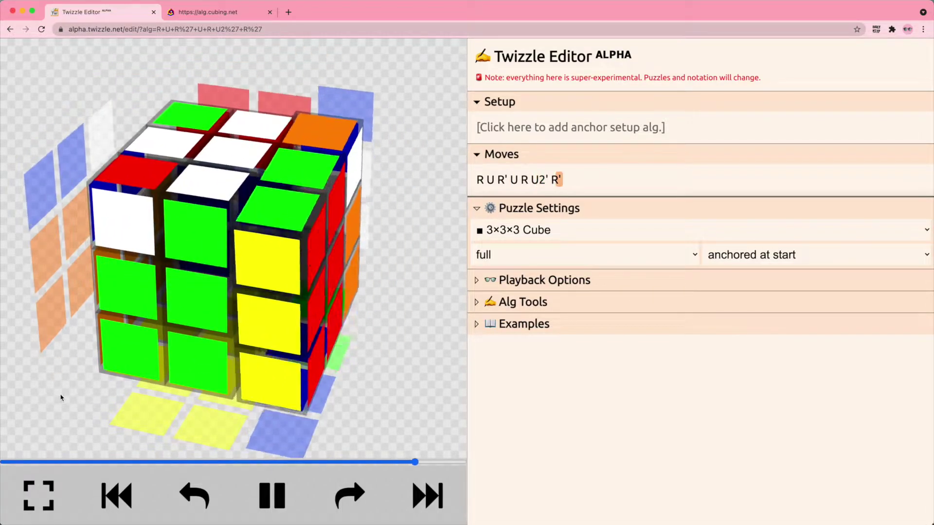
Step back two moves, step forward, play to the end, and show the puzzle list.
{"action": "left_click", "coordinate": [180, 481]}
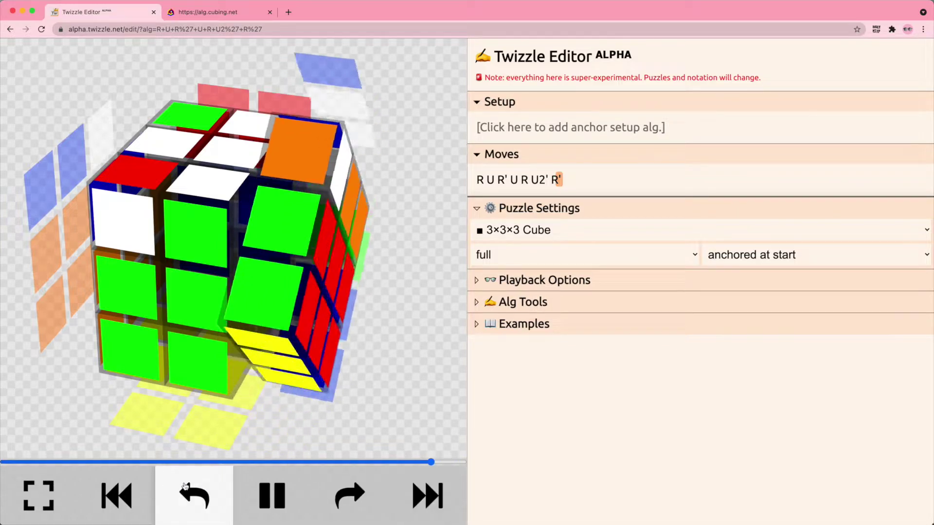
{"action": "left_click", "coordinate": [189, 486]}
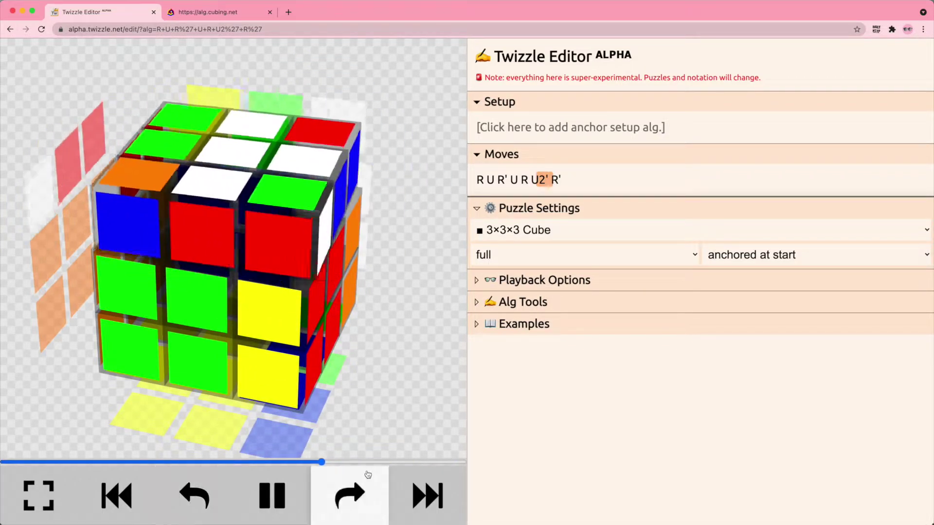
{"action": "left_click", "coordinate": [351, 492]}
{"action": "left_click", "coordinate": [357, 497]}
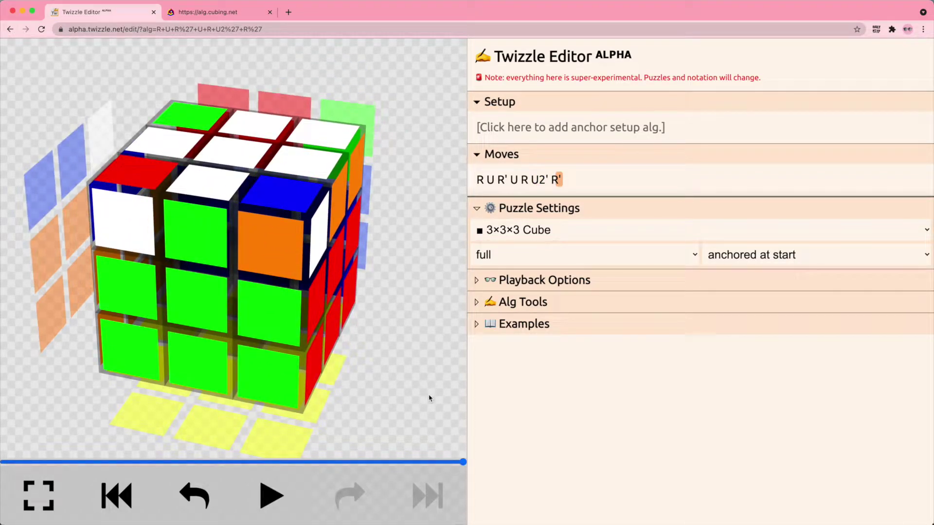
{"action": "left_click", "coordinate": [623, 226]}
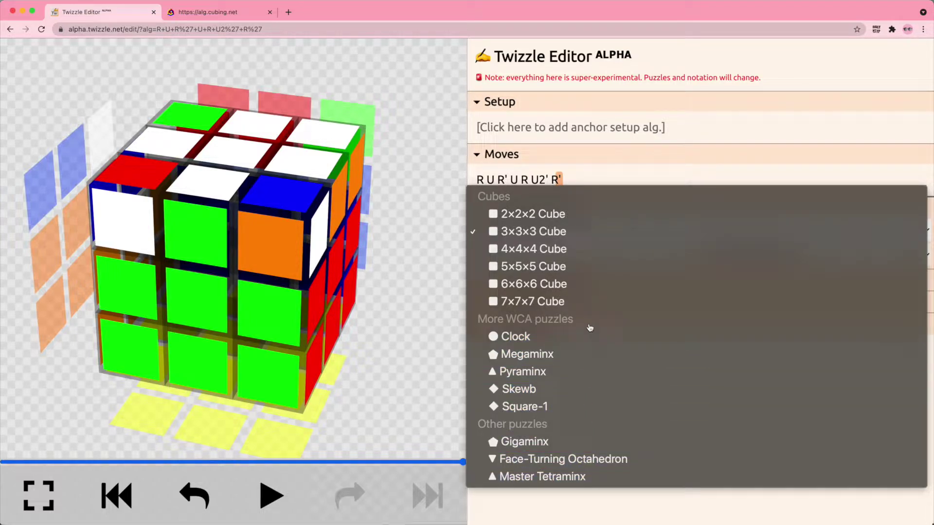
Show the alg on the 2×2×2 Cube, then on the Megaminx with a slight rotation.
{"action": "left_click", "coordinate": [545, 217]}
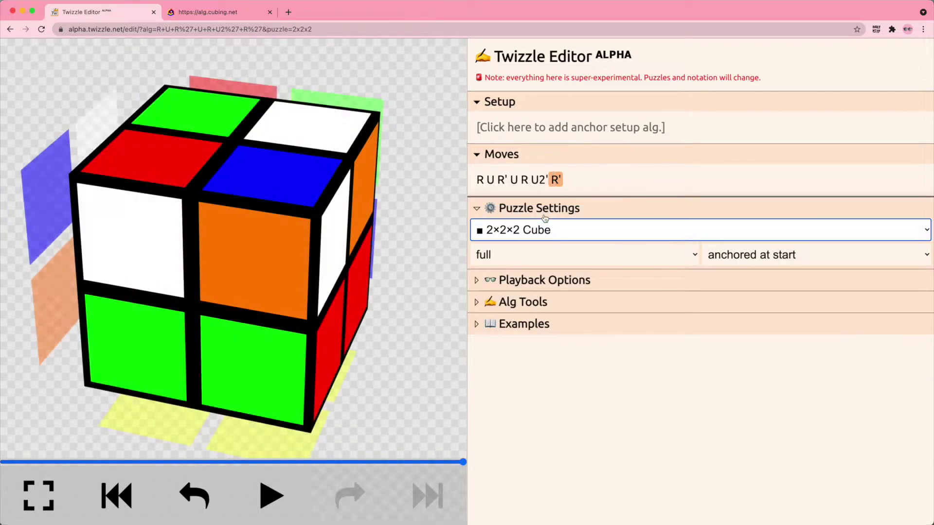
{"action": "left_click", "coordinate": [546, 230]}
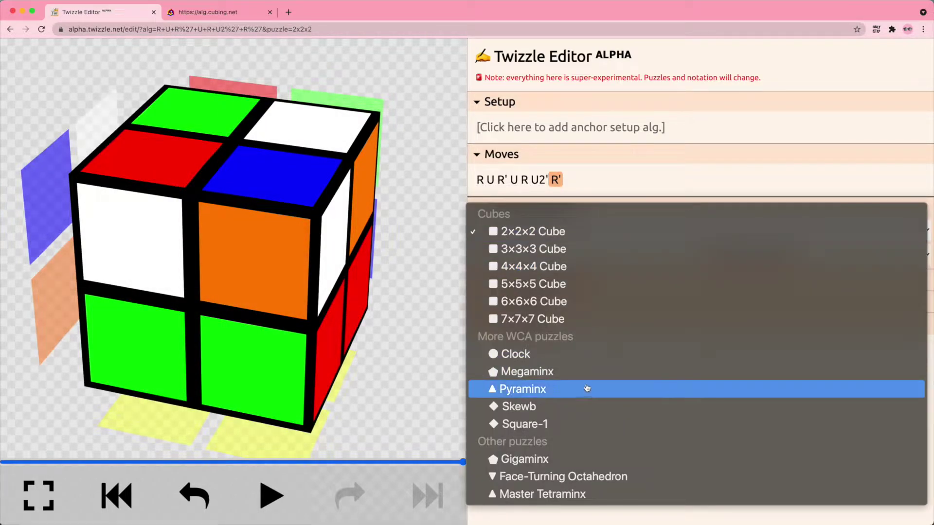
{"action": "left_click", "coordinate": [586, 372]}
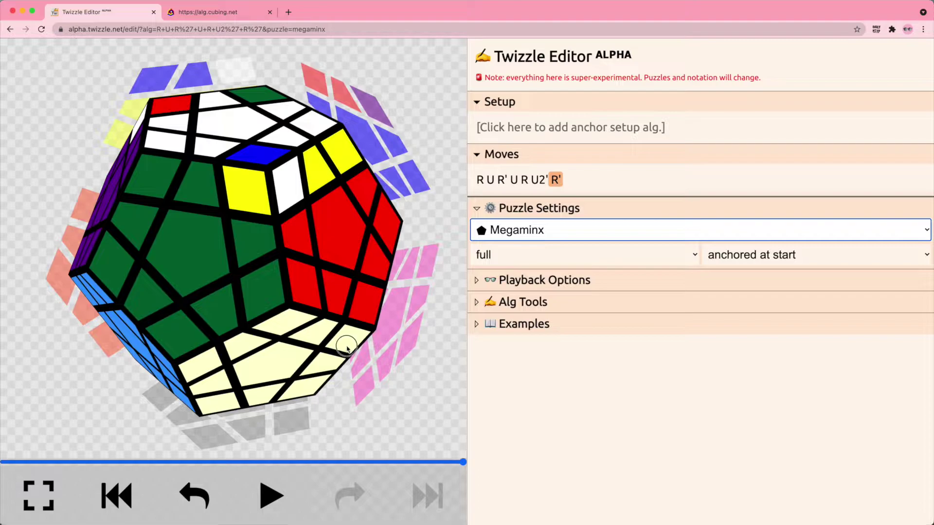
{"action": "left_click_drag", "start_coordinate": [347, 348], "coordinate": [332, 378]}
Switch to Pyraminx and replay the alg, viewing it from other angles.
{"action": "key", "text": "space"}
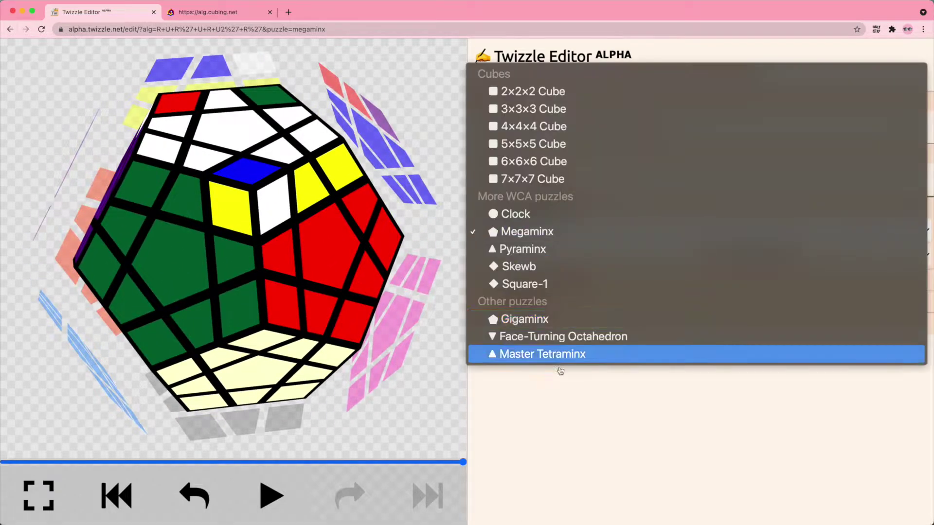
{"action": "left_click", "coordinate": [537, 249]}
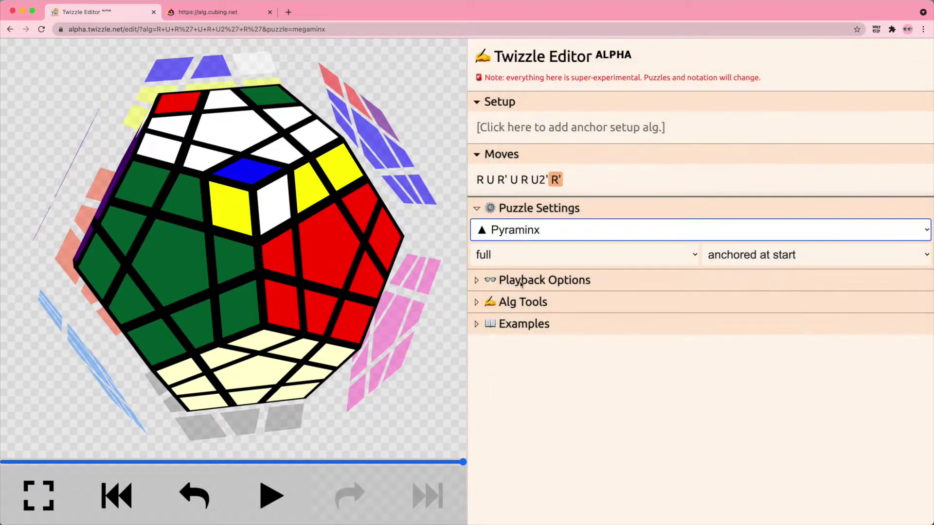
{"action": "left_click_drag", "start_coordinate": [264, 375], "coordinate": [270, 408]}
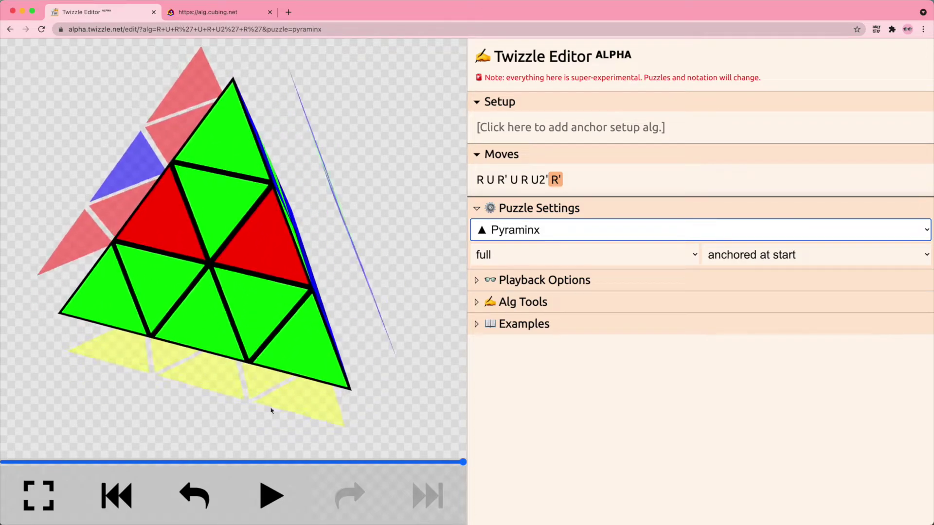
{"action": "left_click", "coordinate": [271, 496]}
{"action": "left_click_drag", "start_coordinate": [335, 357], "coordinate": [327, 375]}
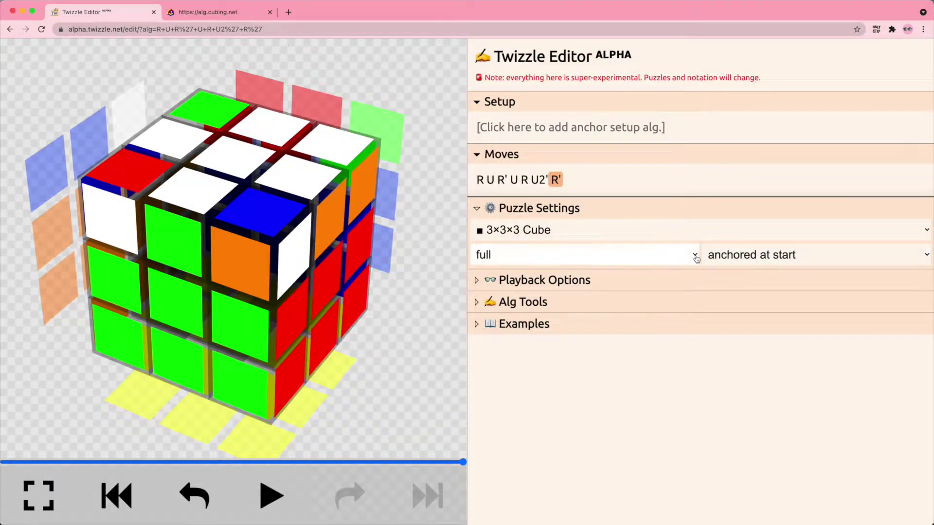
Apply OLL stickering instead of full and replay the alg from a rotated view.
{"action": "left_click", "coordinate": [633, 255]}
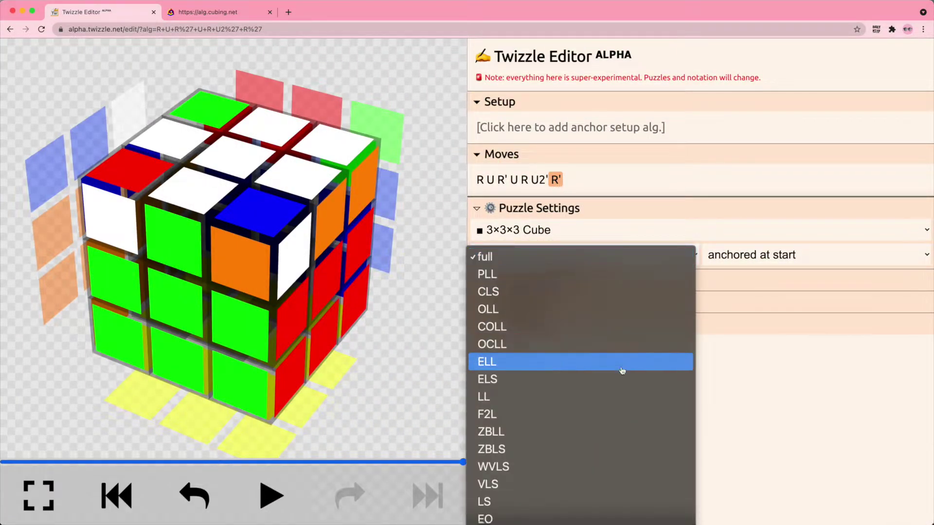
{"action": "left_click", "coordinate": [614, 311]}
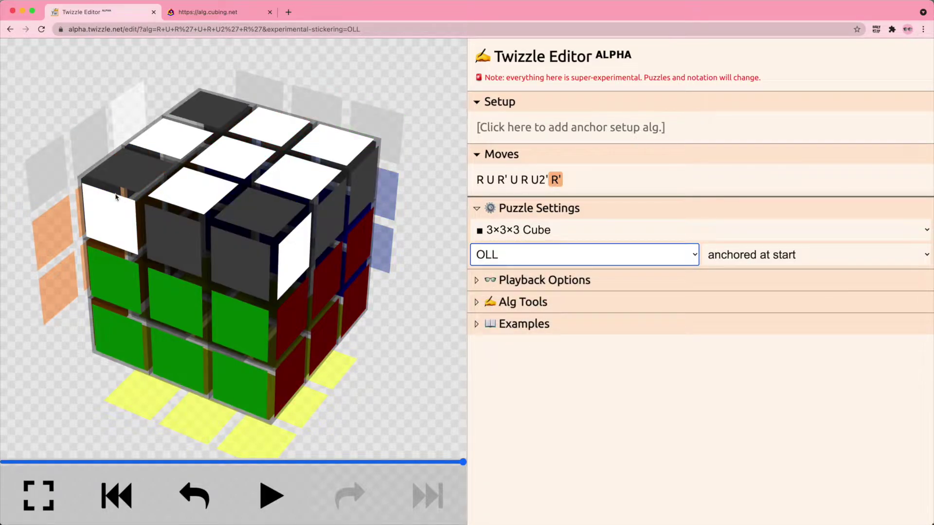
{"action": "left_click_drag", "start_coordinate": [140, 123], "coordinate": [170, 126]}
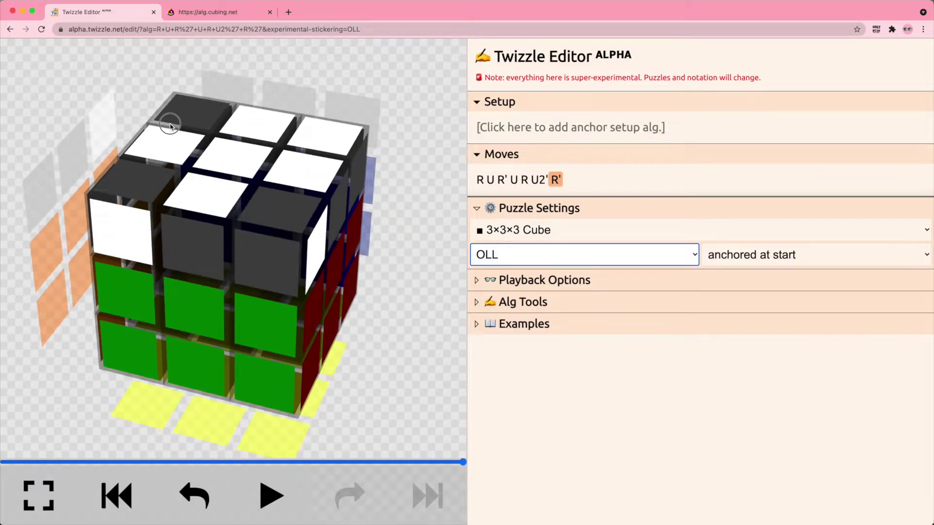
{"action": "left_click", "coordinate": [272, 489]}
Switch to the 4×4×4 Cube and enter the three-line alg r U2 x r U2 r U2 / r' U2 l U2 r' U2 / r U2 r' U2 r'.
{"action": "left_click", "coordinate": [544, 230]}
{"action": "left_click", "coordinate": [546, 249]}
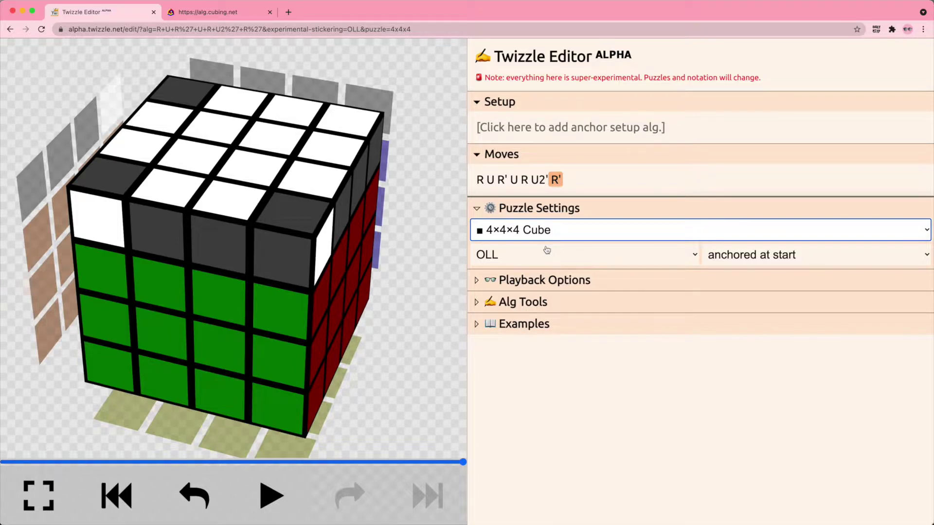
{"action": "triple_click", "coordinate": [572, 179]}
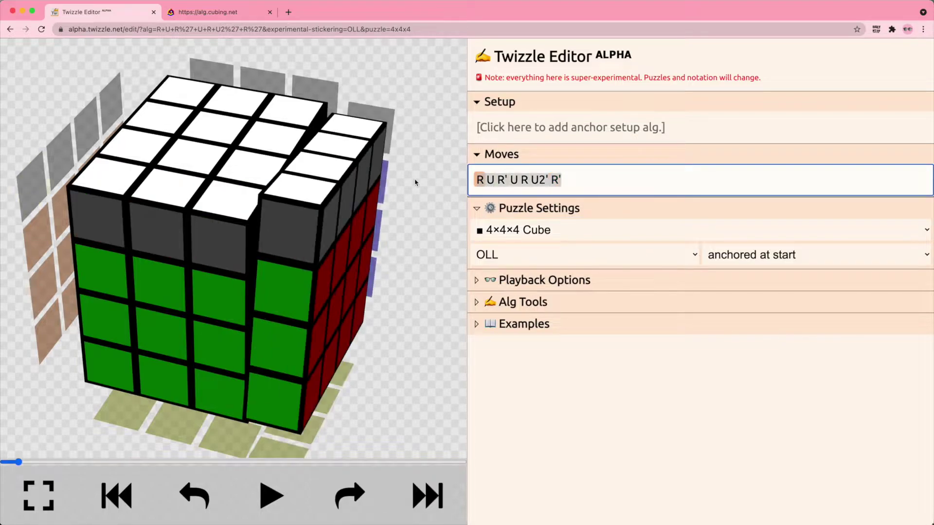
{"action": "type", "text": "r U2 x r"}
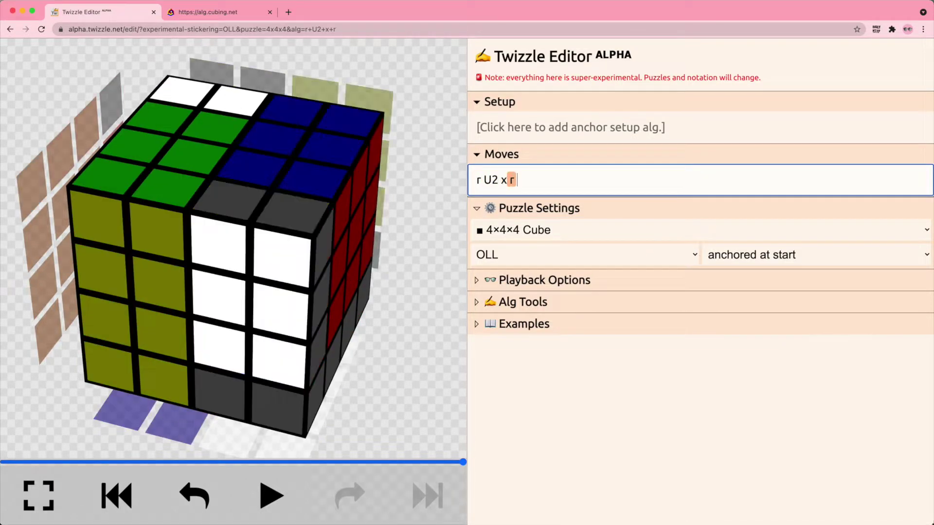
{"action": "type", "text": " U2 r U2"}
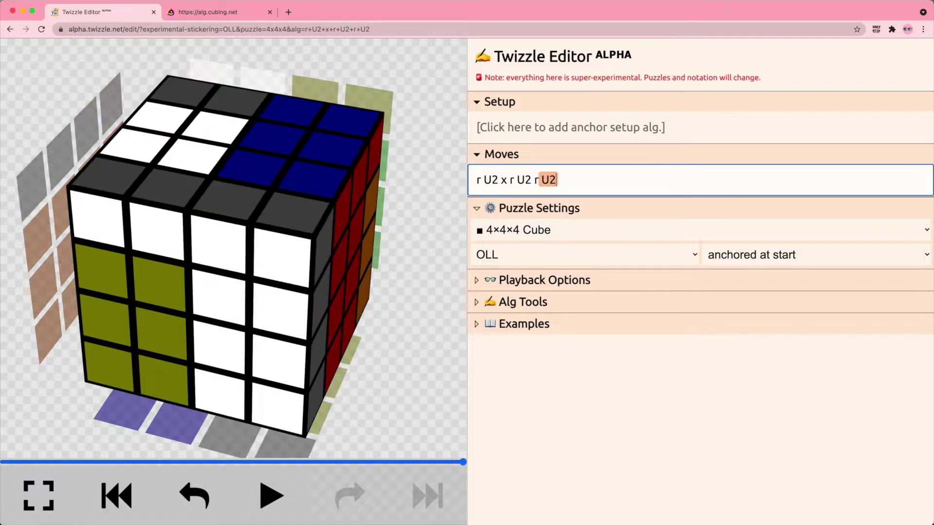
{"action": "key", "text": "Return"}
{"action": "type", "text": "r' U2 l U"}
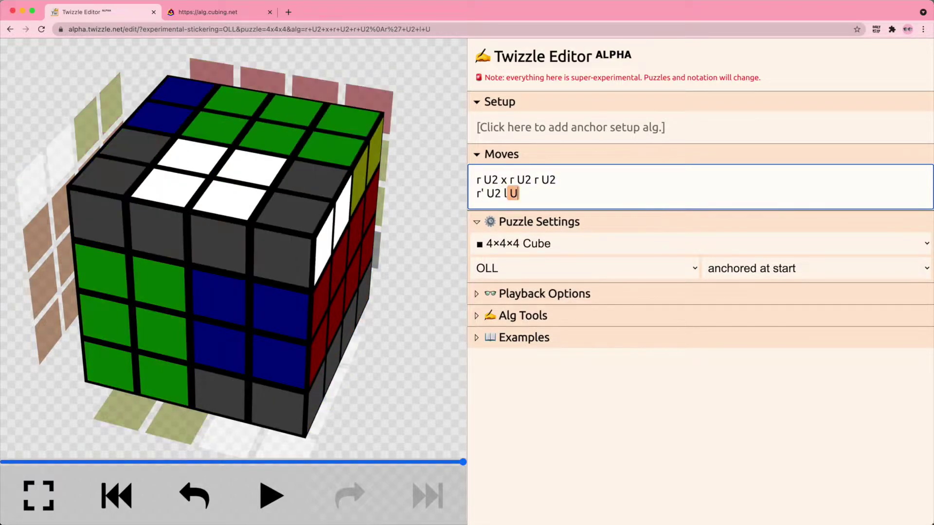
{"action": "type", "text": "2 r' U2"}
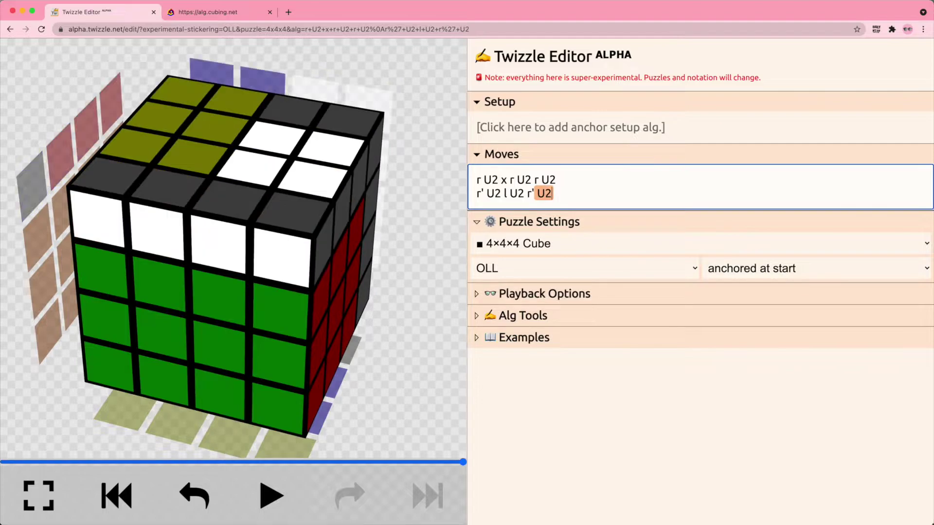
{"action": "key", "text": "Return"}
{"action": "type", "text": "r U2 r' U2 r'"}
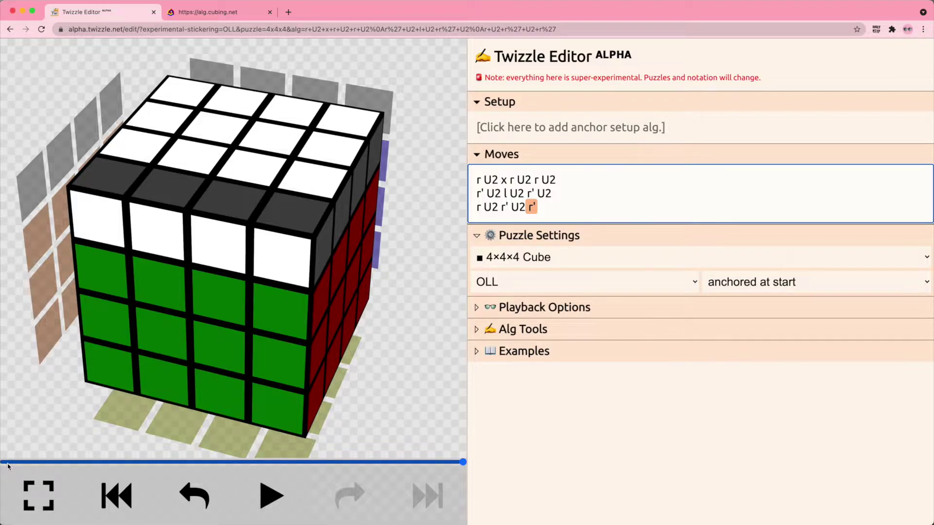
Scrub partway through the alg and change the final r' to r.
{"action": "left_click_drag", "start_coordinate": [7, 465], "coordinate": [469, 466]}
{"action": "left_click", "coordinate": [538, 207]}
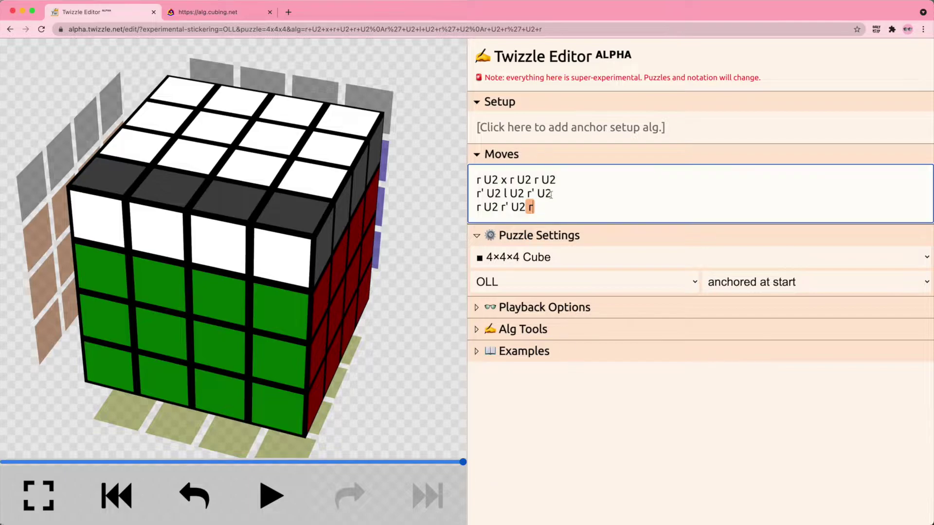
{"action": "key", "text": "BackSpace"}
Try Megaminx with LL stickering, orbit it, then scrub the timeline from start to end.
{"action": "left_click", "coordinate": [531, 250]}
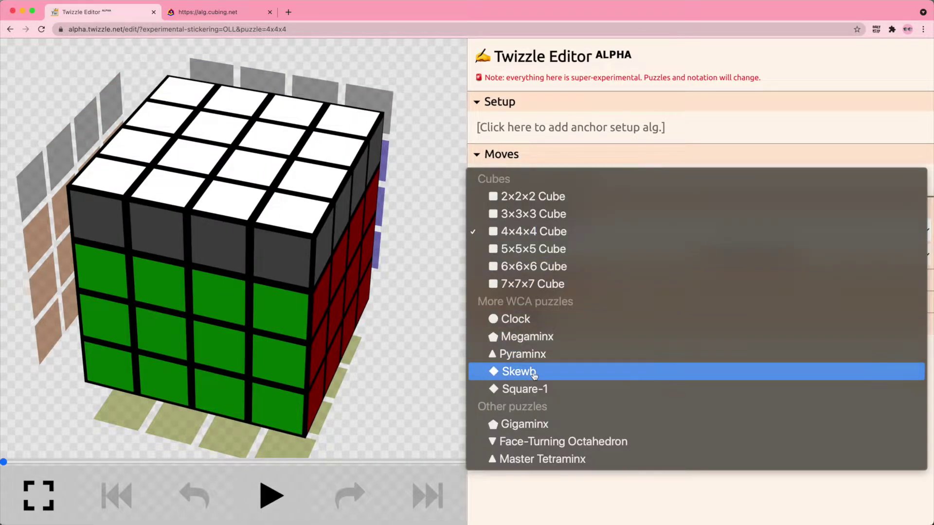
{"action": "left_click", "coordinate": [533, 344]}
{"action": "left_click", "coordinate": [563, 249]}
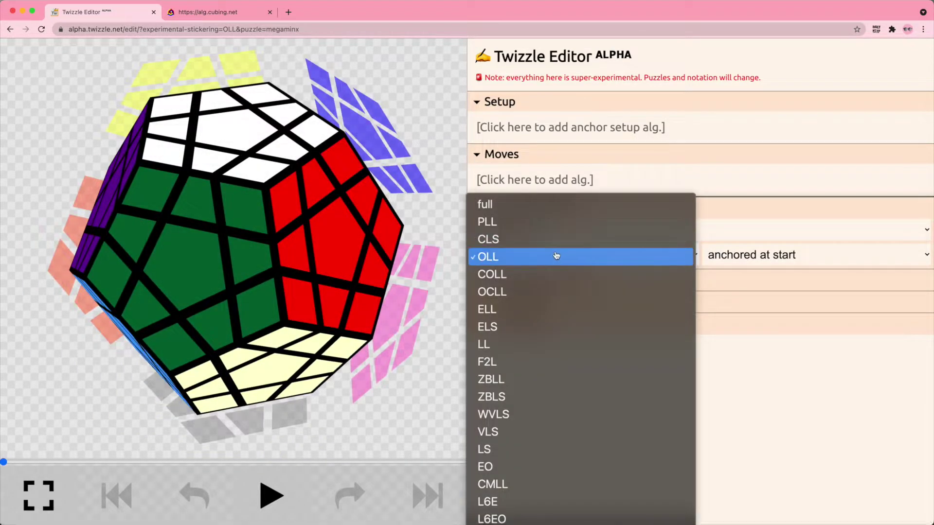
{"action": "left_click", "coordinate": [510, 344]}
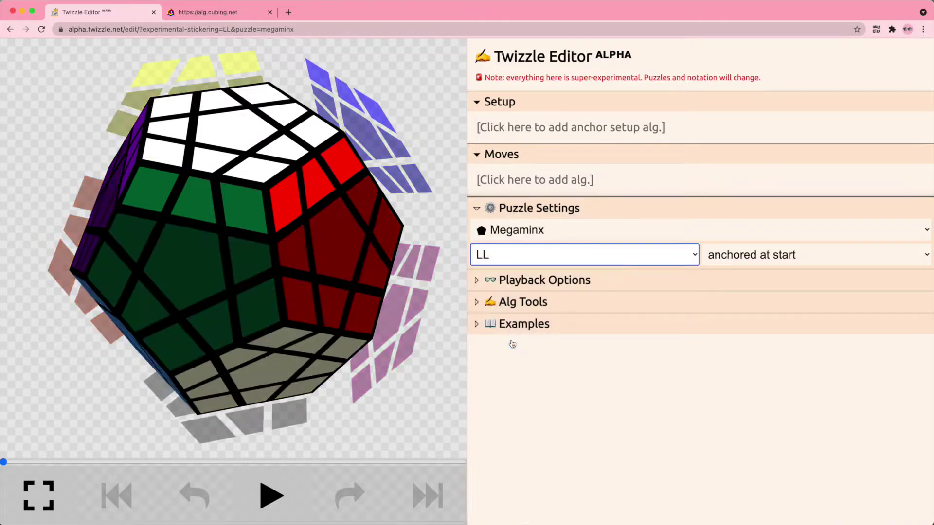
{"action": "left_click_drag", "start_coordinate": [277, 349], "coordinate": [324, 342]}
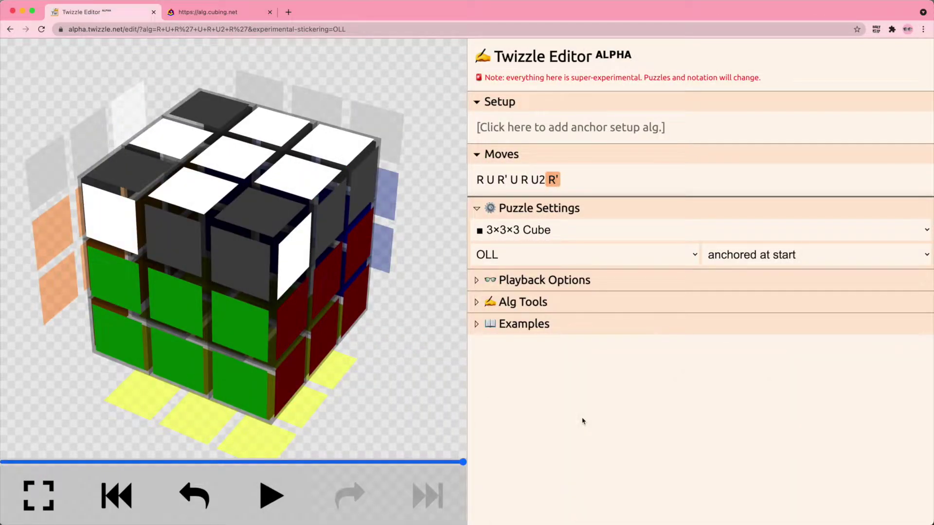
{"action": "left_click", "coordinate": [69, 462]}
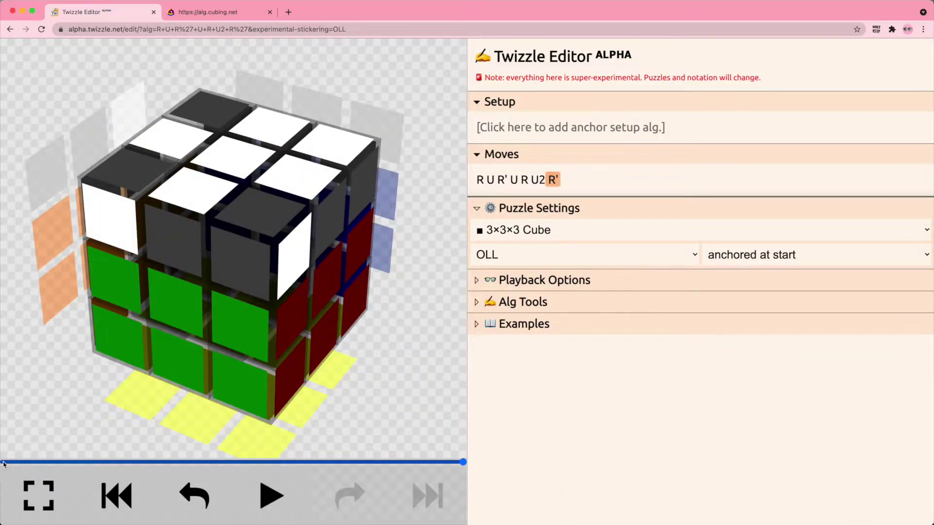
{"action": "left_click_drag", "start_coordinate": [81, 453], "coordinate": [484, 454]}
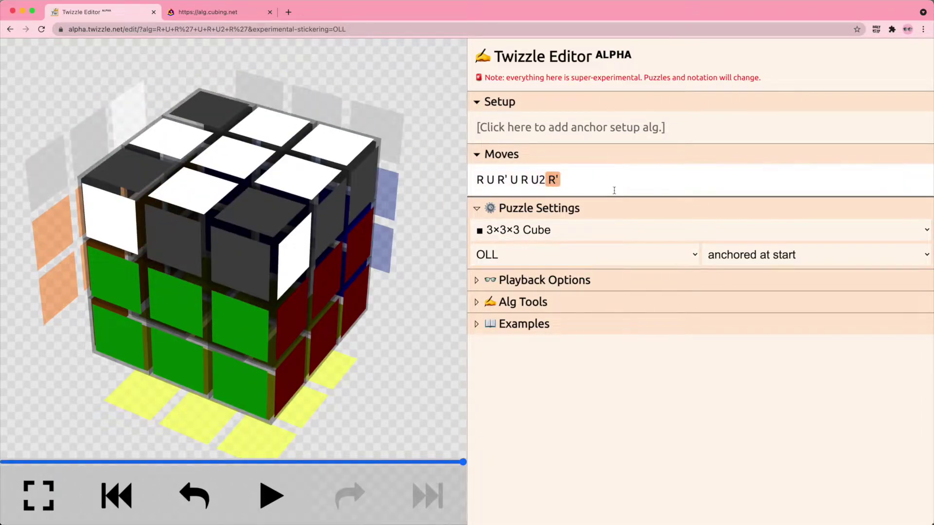
Paste the alg's inverse into Setup, scrub a few moves, then clear Setup again.
{"action": "left_click", "coordinate": [567, 127]}
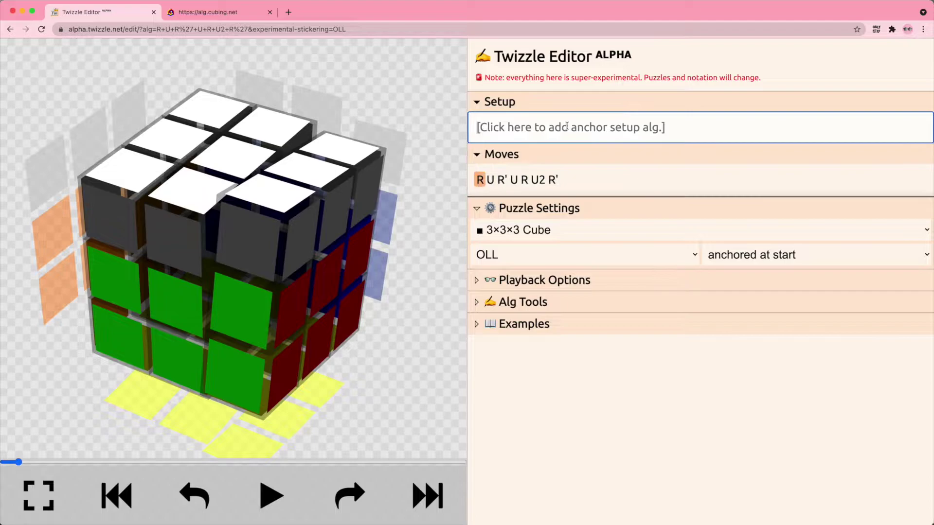
{"action": "type", "text": "(R U R' U R U2 R')'"}
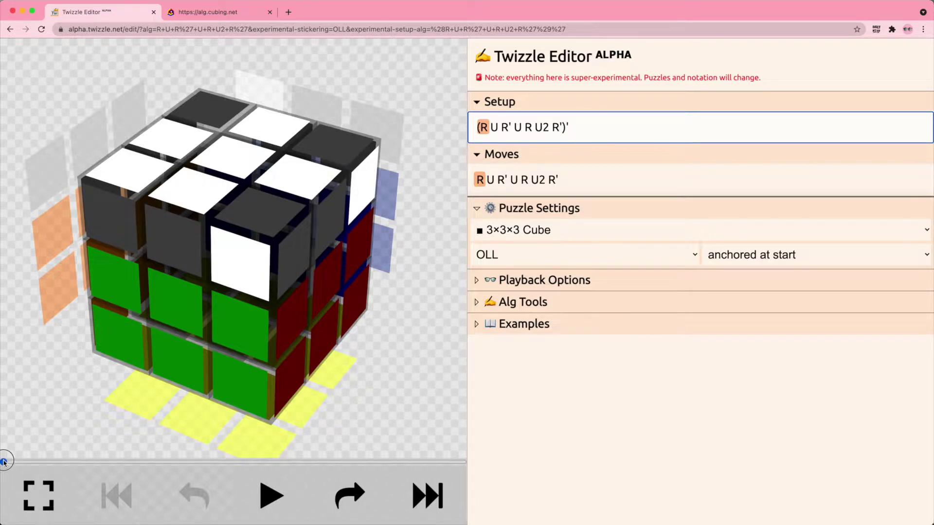
{"action": "left_click_drag", "start_coordinate": [4, 461], "coordinate": [506, 444]}
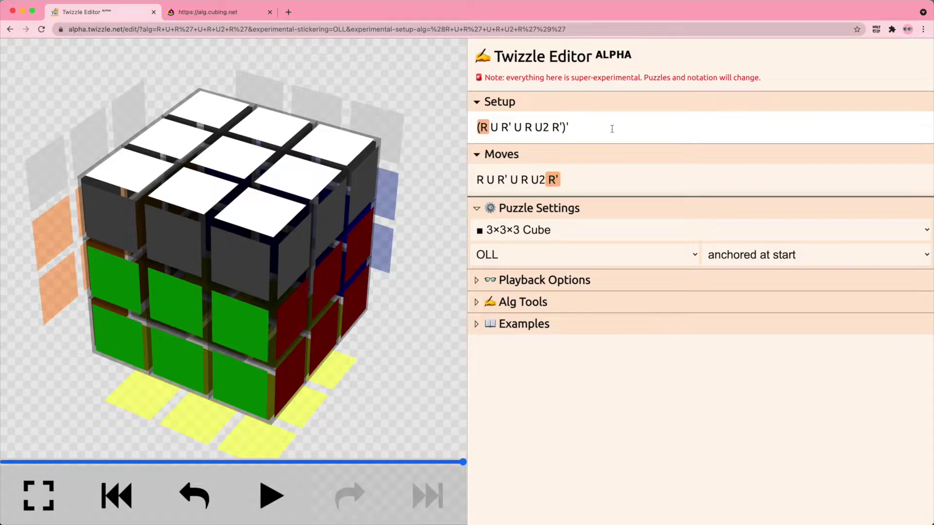
{"action": "key", "text": "super+a"}
{"action": "key", "text": "BackSpace"}
Set the anchor to 'anchored at end' and scrub between solved end and start.
{"action": "left_click", "coordinate": [759, 255]}
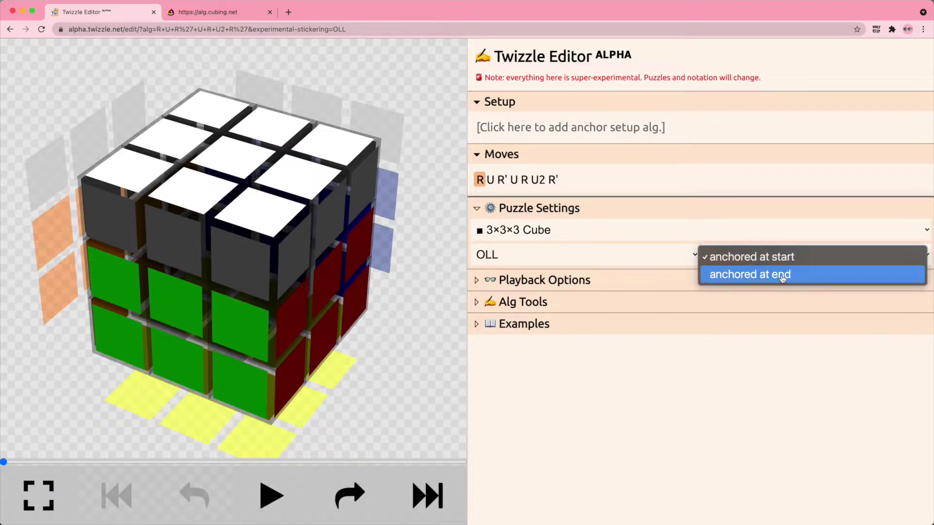
{"action": "left_click", "coordinate": [781, 276]}
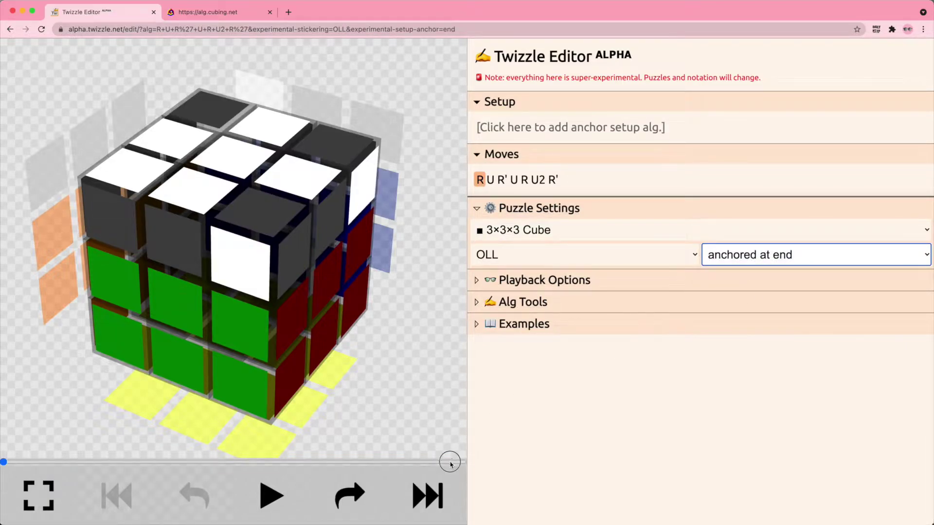
{"action": "left_click_drag", "start_coordinate": [451, 462], "coordinate": [485, 466]}
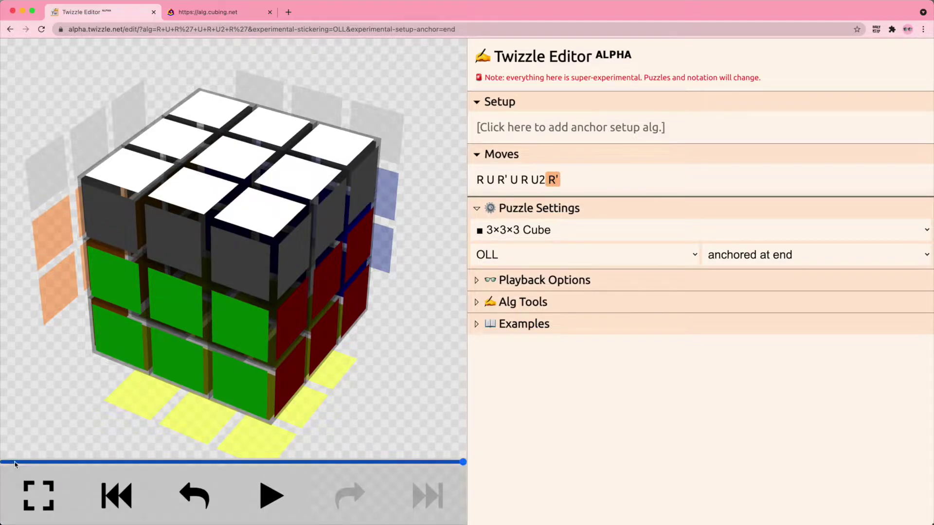
{"action": "left_click", "coordinate": [225, 375]}
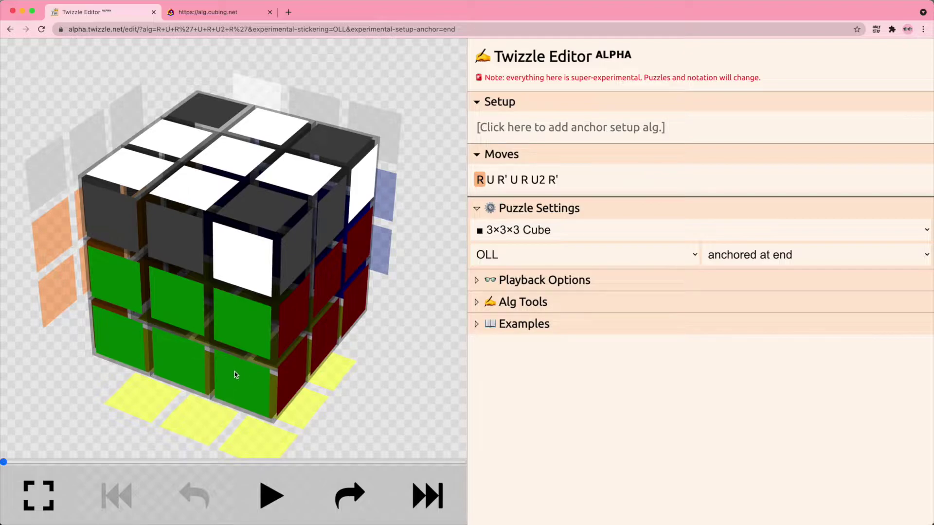
Play the alg with Playback Options shown and raise the tempo to 3.4×.
{"action": "left_click", "coordinate": [522, 281]}
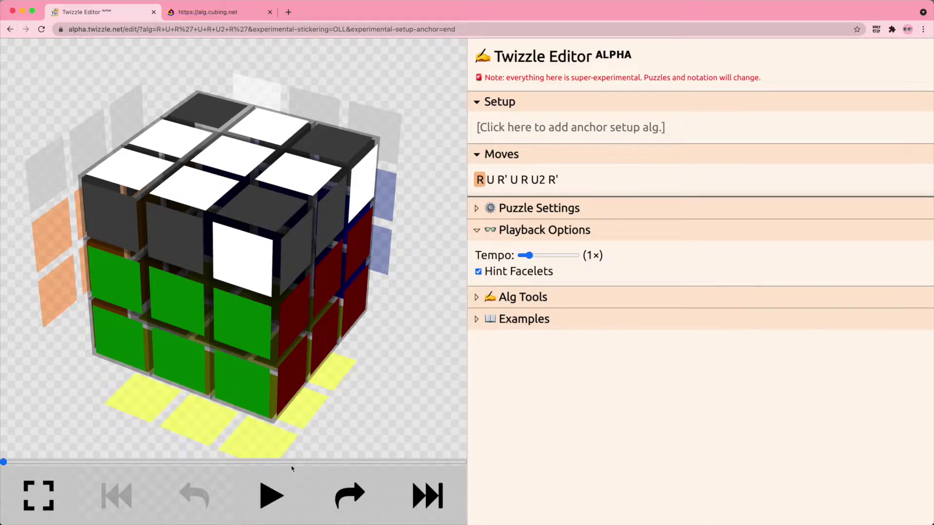
{"action": "key", "text": "space"}
{"action": "left_click_drag", "start_coordinate": [528, 255], "coordinate": [554, 256]}
Toggle Hint Facelets off and on twice, then orbit the cube to the green side.
{"action": "left_click", "coordinate": [521, 272]}
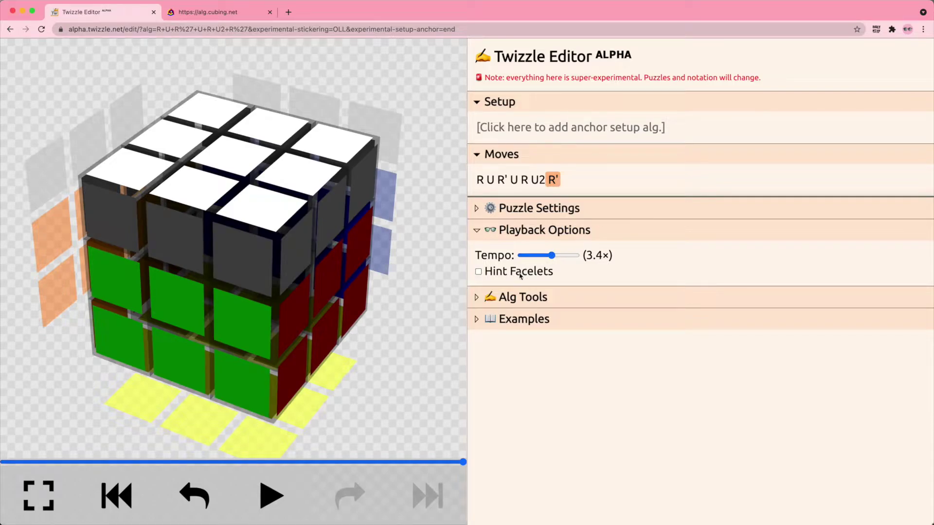
{"action": "left_click", "coordinate": [521, 274]}
{"action": "left_click", "coordinate": [520, 274]}
{"action": "left_click", "coordinate": [520, 274]}
{"action": "left_click_drag", "start_coordinate": [202, 358], "coordinate": [188, 419]}
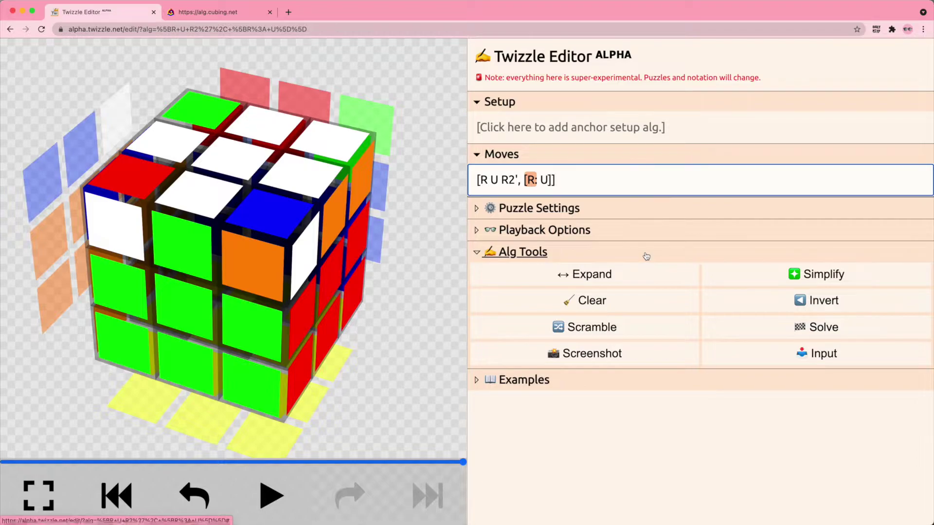
Expand the commutator into plain moves and simplify them to R U R' U R U2' R'.
{"action": "mouse_move", "coordinate": [588, 180]}
{"action": "left_mouse_down"}
{"action": "mouse_move", "coordinate": [454, 181]}
{"action": "mouse_move", "coordinate": [619, 179]}
{"action": "mouse_move", "coordinate": [601, 176]}
{"action": "left_mouse_up"}
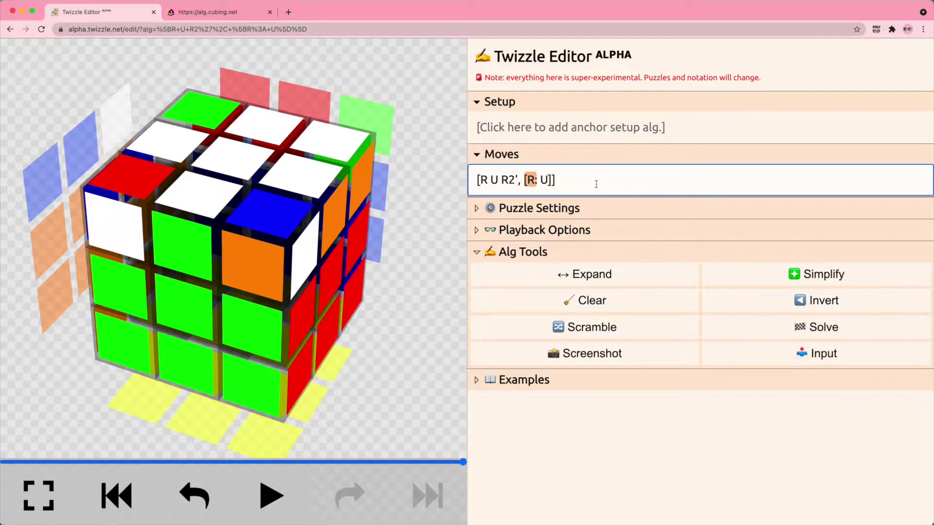
{"action": "left_click", "coordinate": [618, 276]}
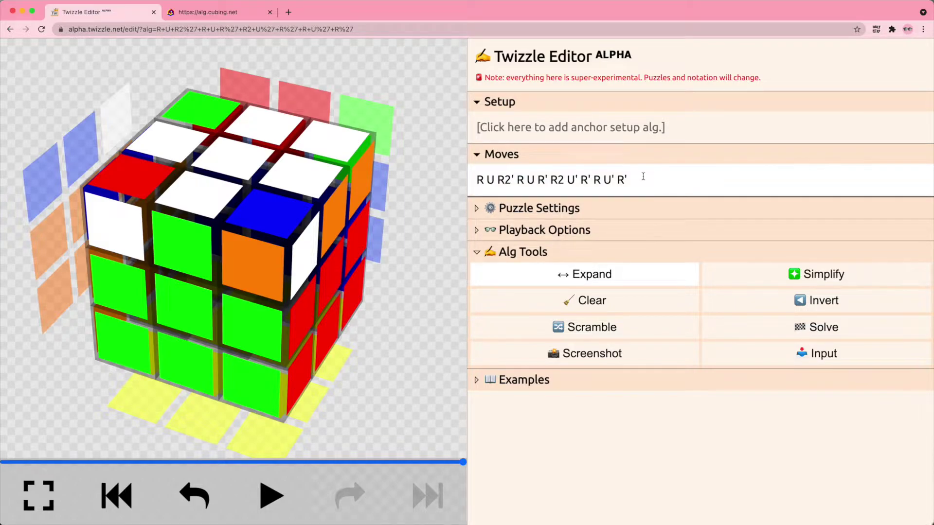
{"action": "left_click", "coordinate": [587, 182]}
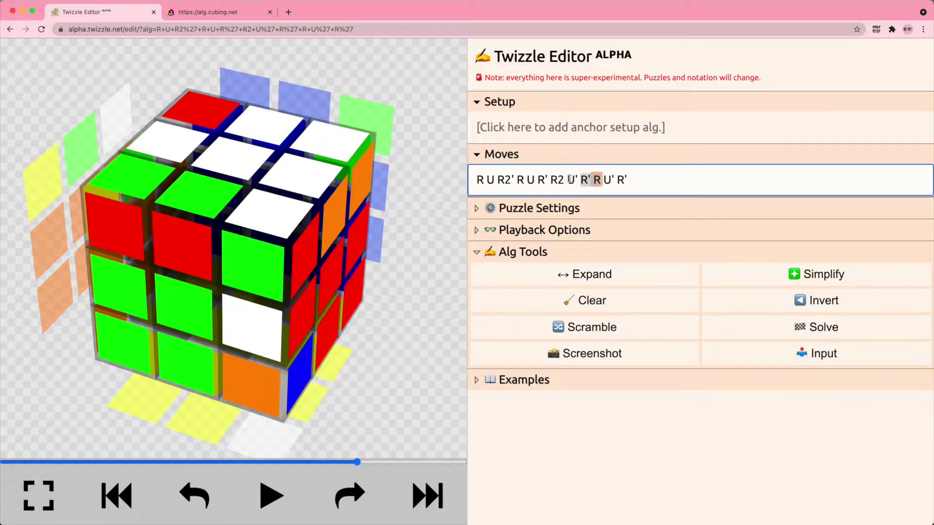
{"action": "left_click_drag", "start_coordinate": [570, 180], "coordinate": [614, 180]}
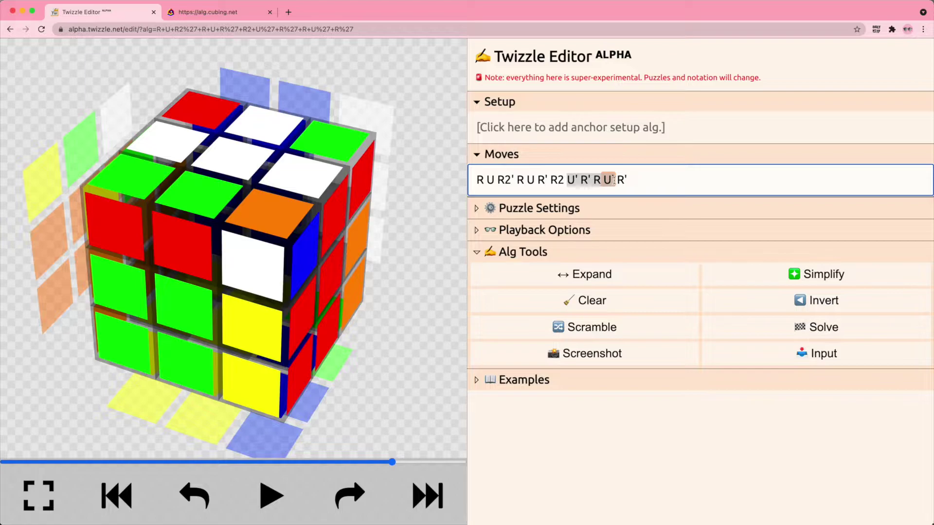
{"action": "left_click", "coordinate": [748, 274]}
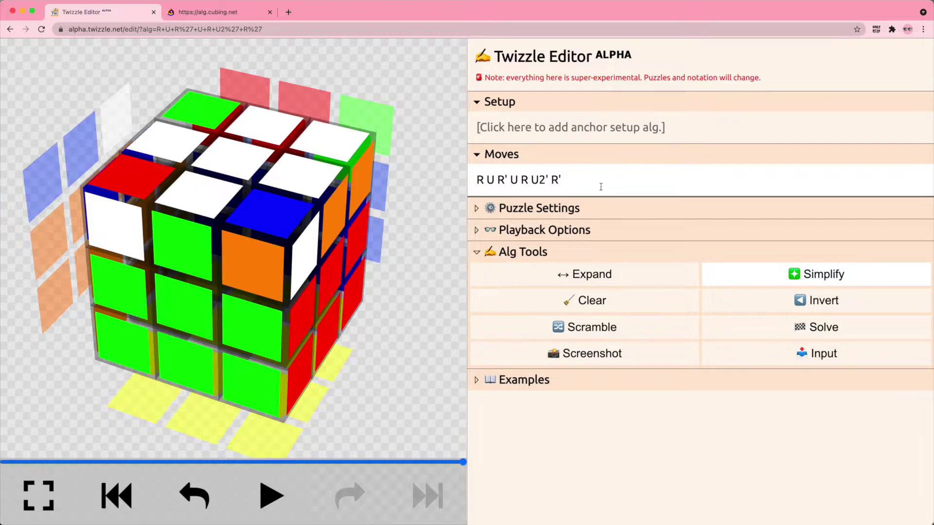
Invert the algorithm twice to compare, then save a PNG screenshot of the cube.
{"action": "left_click", "coordinate": [550, 179]}
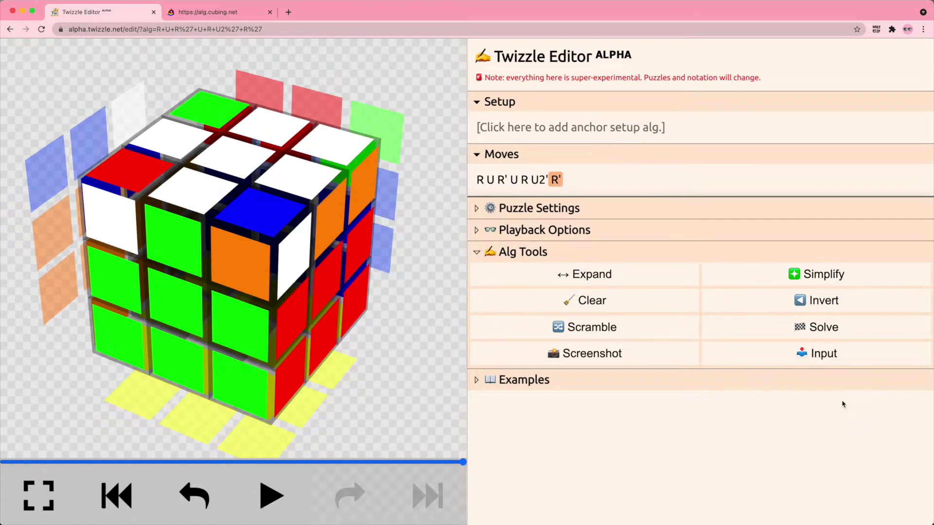
{"action": "left_click", "coordinate": [773, 307]}
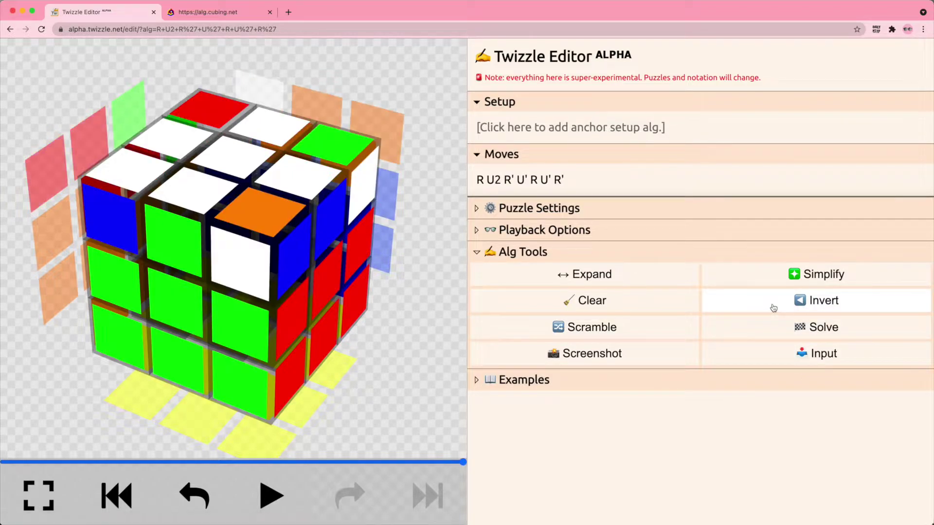
{"action": "left_click", "coordinate": [773, 308]}
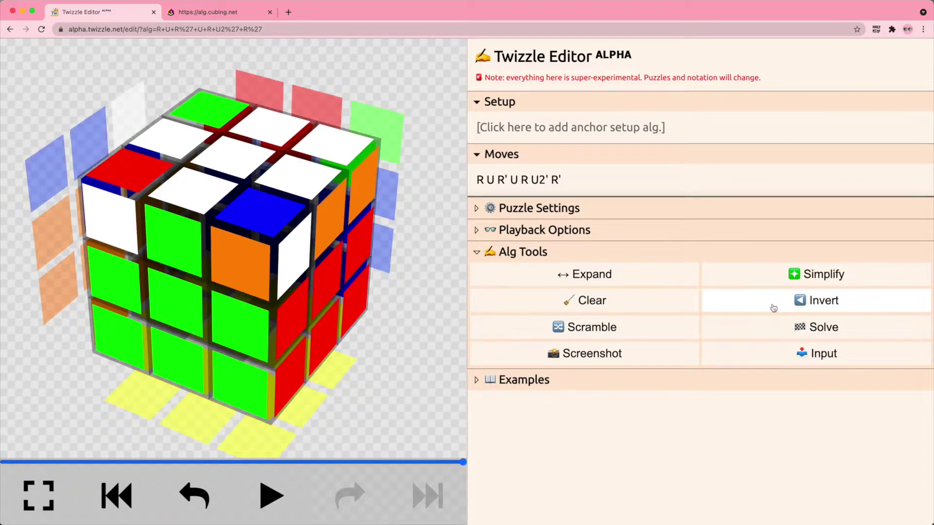
{"action": "left_click", "coordinate": [660, 362]}
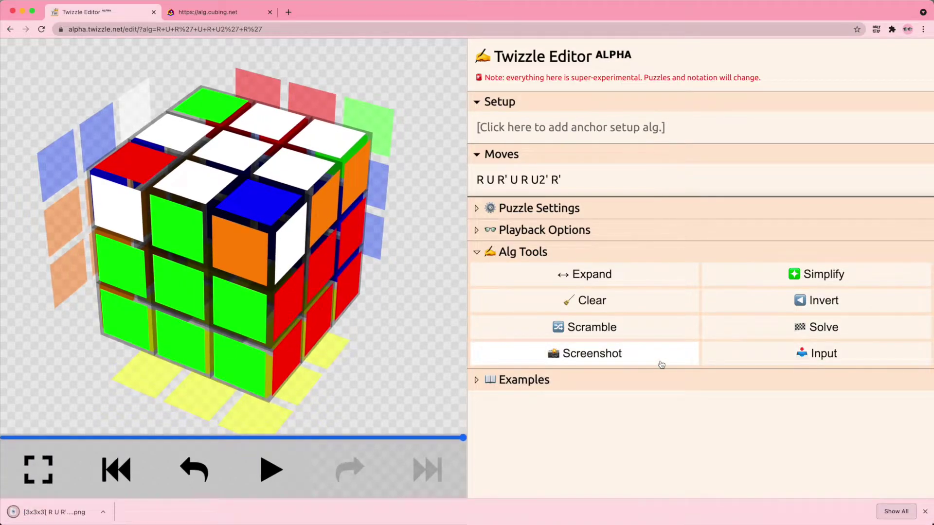
Open the downloaded screenshot PNG in Preview, check the cube image, and close it.
{"action": "left_click", "coordinate": [61, 512]}
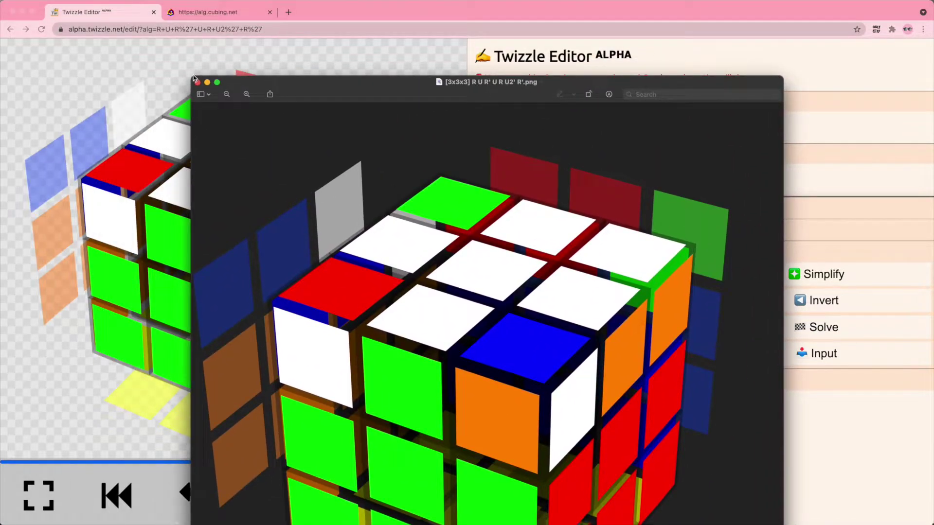
{"action": "left_click_drag", "start_coordinate": [194, 78], "coordinate": [393, 396]}
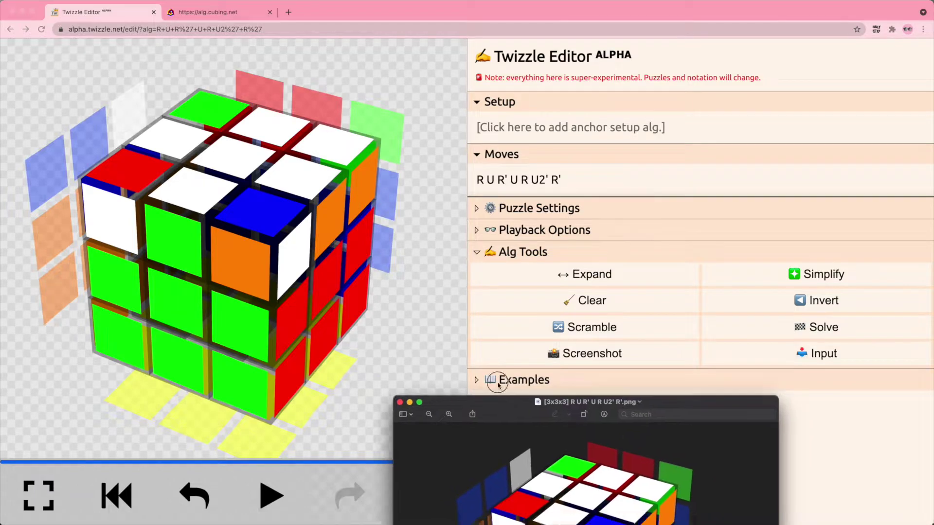
{"action": "left_click_drag", "start_coordinate": [510, 402], "coordinate": [353, 139]}
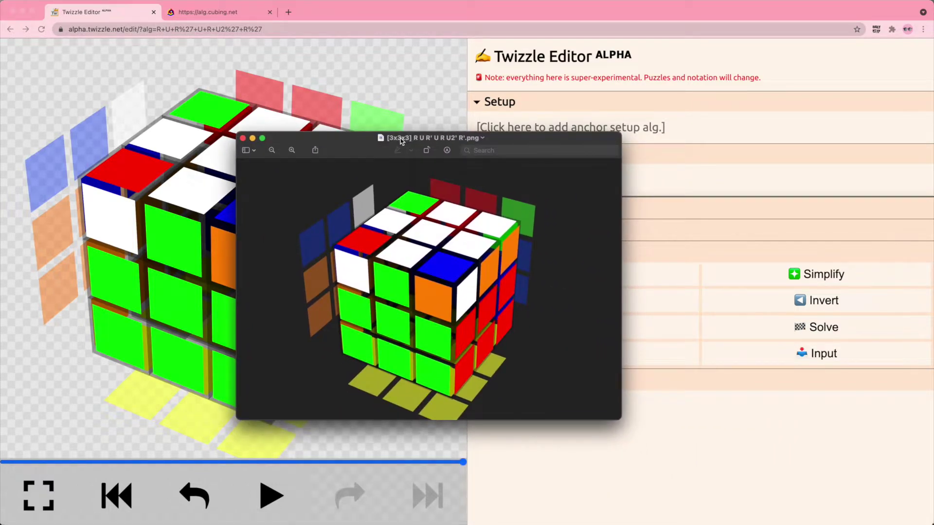
{"action": "left_click", "coordinate": [243, 138]}
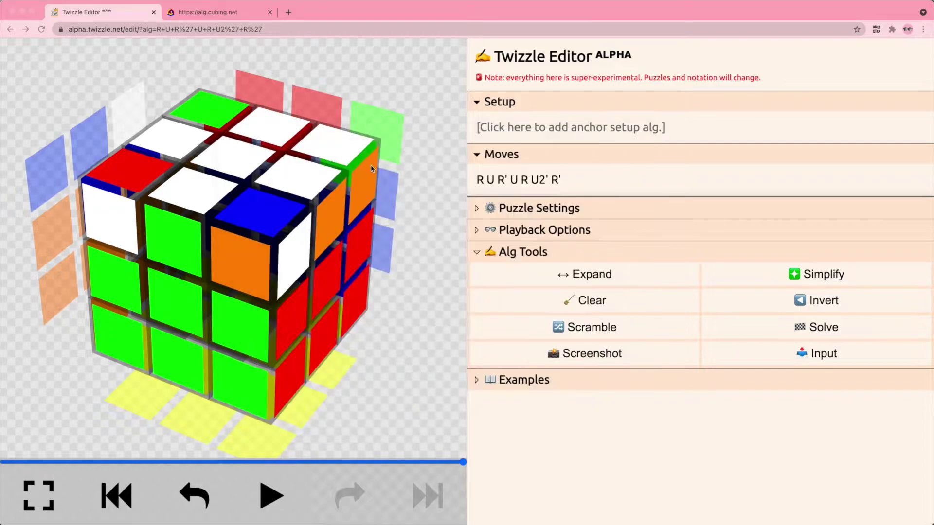
Switch the puzzle to Megaminx and save a screenshot PNG of it, closing the preview.
{"action": "left_click", "coordinate": [557, 209]}
{"action": "left_click", "coordinate": [564, 233]}
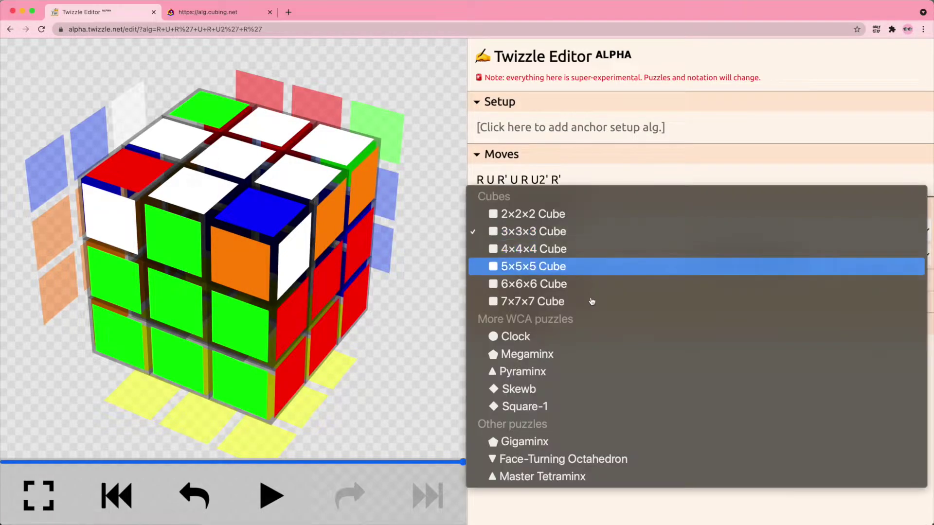
{"action": "left_click", "coordinate": [579, 354]}
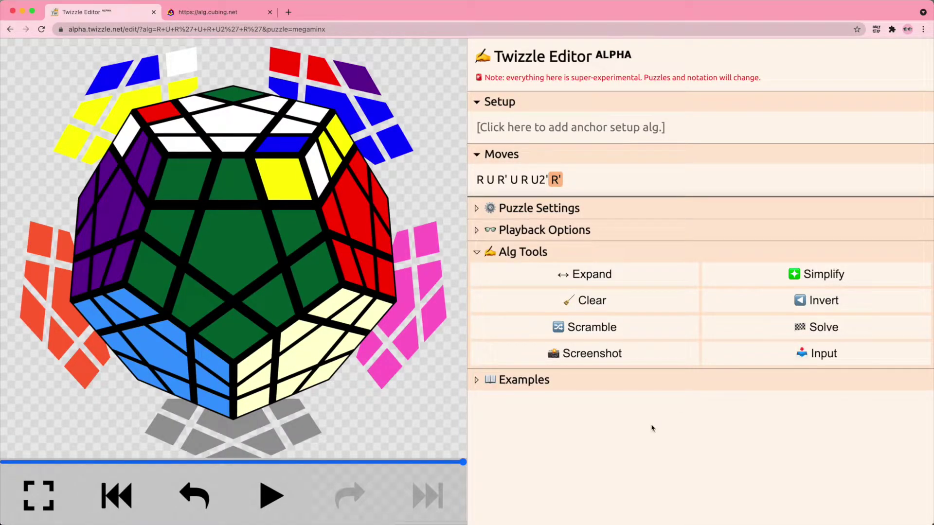
{"action": "left_click", "coordinate": [611, 359]}
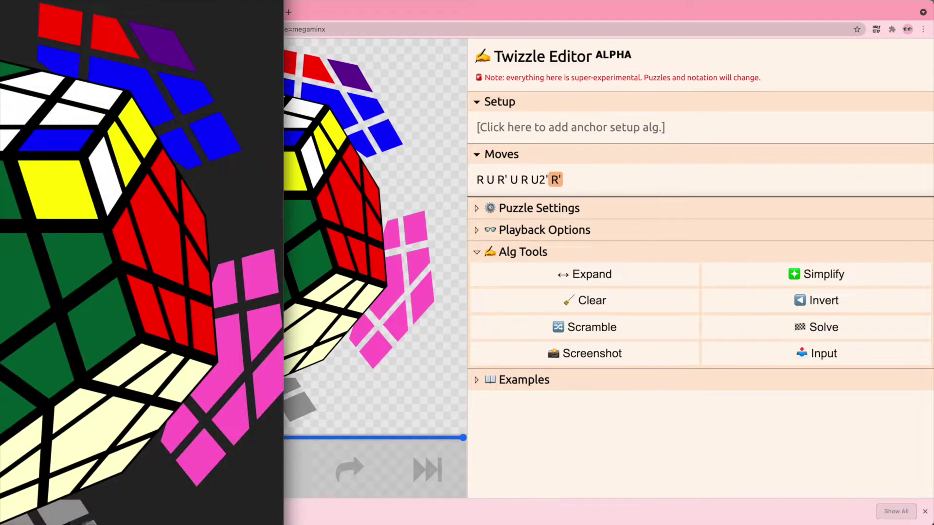
{"action": "left_click_drag", "start_coordinate": [146, 433], "coordinate": [543, 137]}
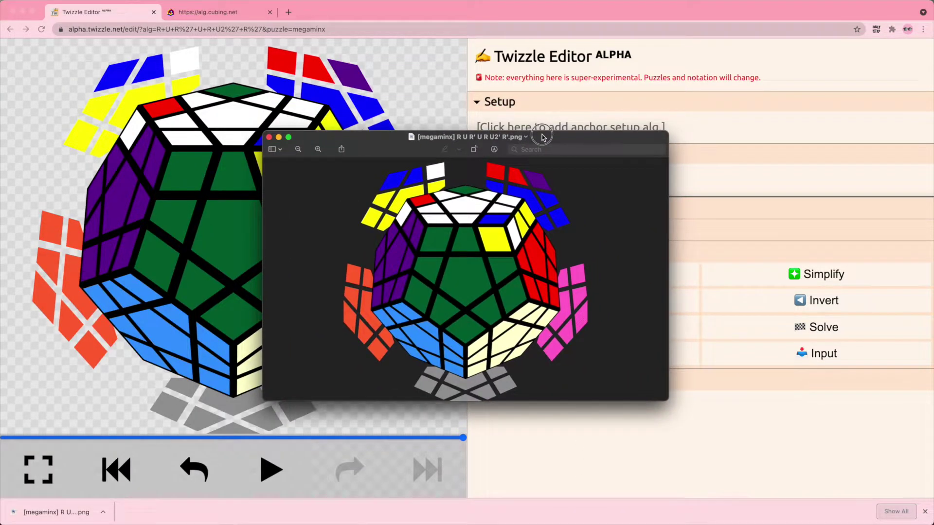
{"action": "left_click", "coordinate": [269, 137]}
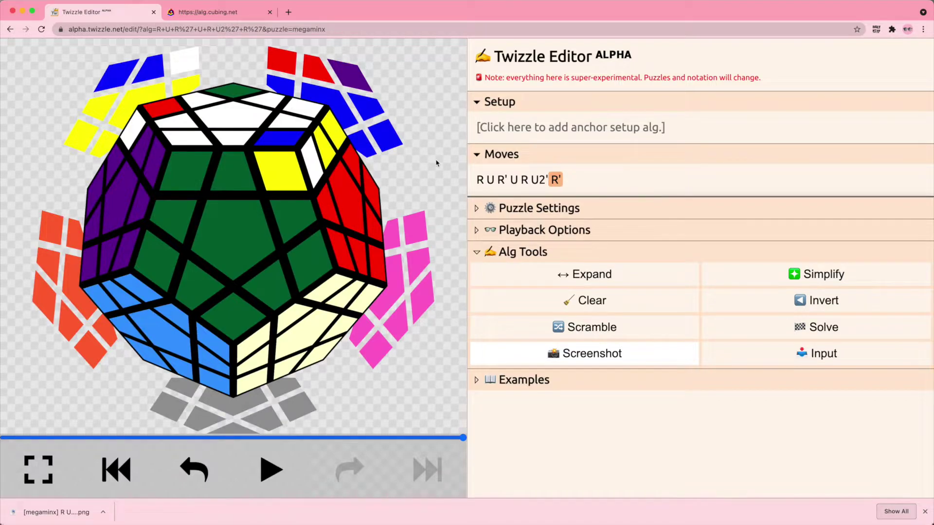
Load the randelshofer.ch Pretty Patterns gigaminx page in a new browser tab.
{"action": "key", "text": "ctrl+t"}
{"action": "type", "text": "https://www.randelshofer.ch/rubik/gigaminx/V010.02.html"}
{"action": "key", "text": "Return"}
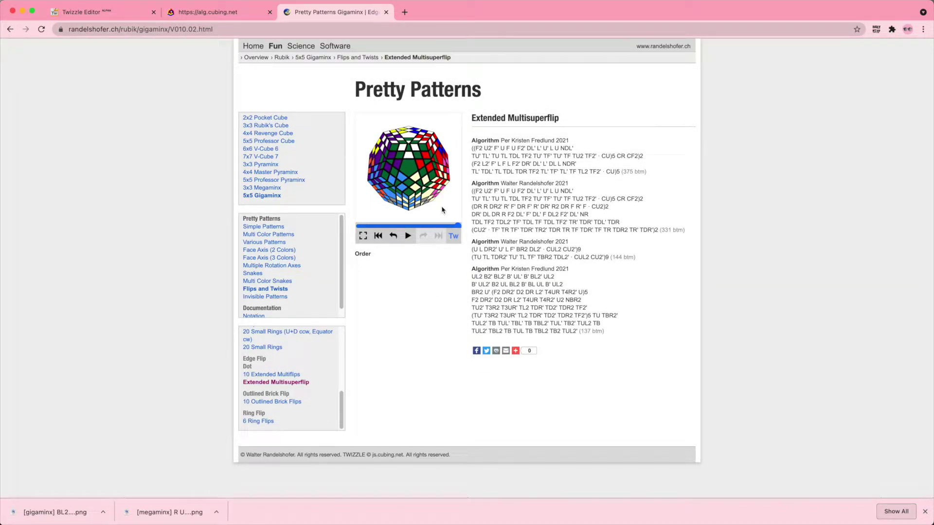
{"action": "left_click_drag", "start_coordinate": [442, 208], "coordinate": [440, 204]}
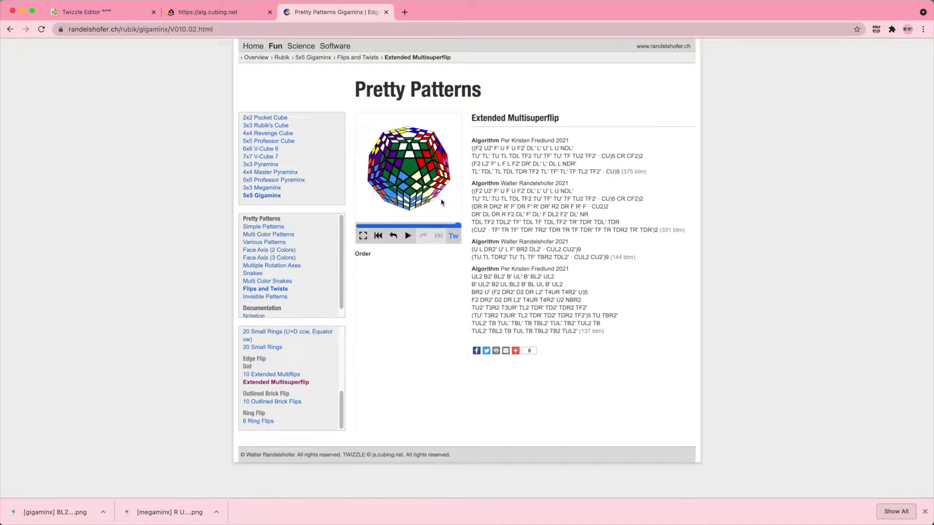
{"action": "left_click", "coordinate": [453, 236]}
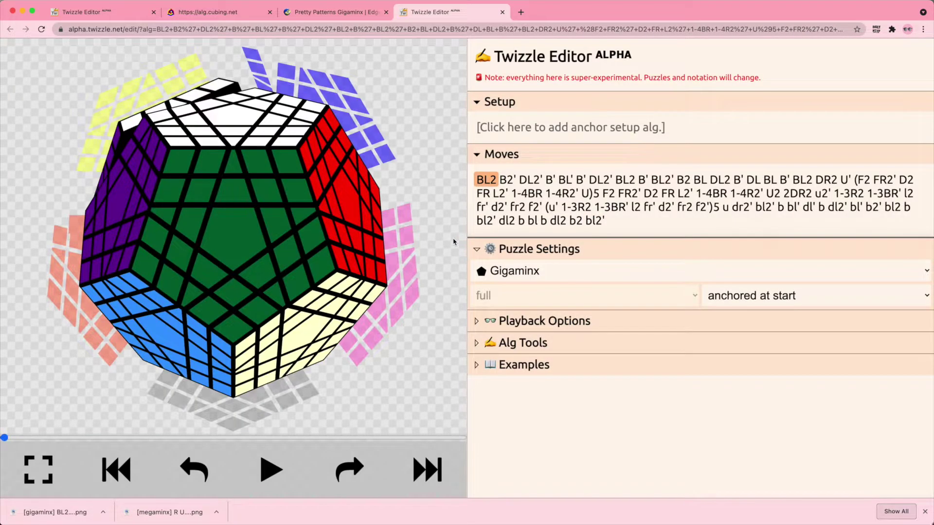
Play the multisuperflip gigaminx algorithm to its end and turn off Hint Facelets.
{"action": "left_click_drag", "start_coordinate": [6, 437], "coordinate": [559, 442]}
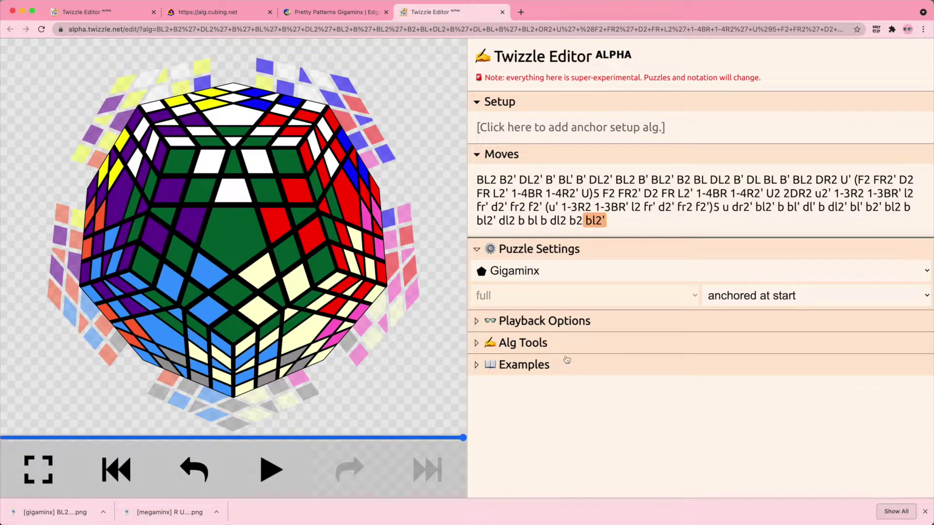
{"action": "left_click", "coordinate": [546, 319]}
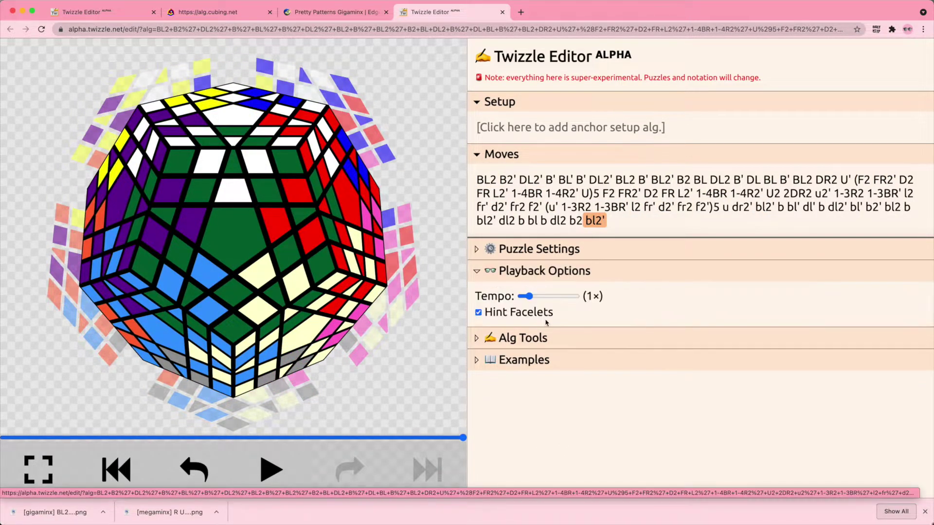
{"action": "left_click", "coordinate": [516, 313]}
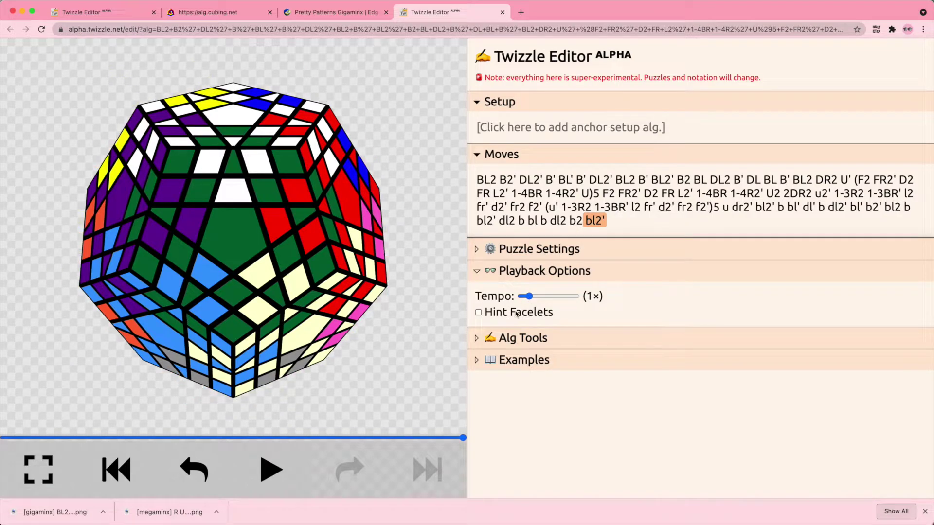
Save a screenshot of the finished gigaminx and view the preview.
{"action": "left_click", "coordinate": [523, 339]}
{"action": "left_click", "coordinate": [548, 398]}
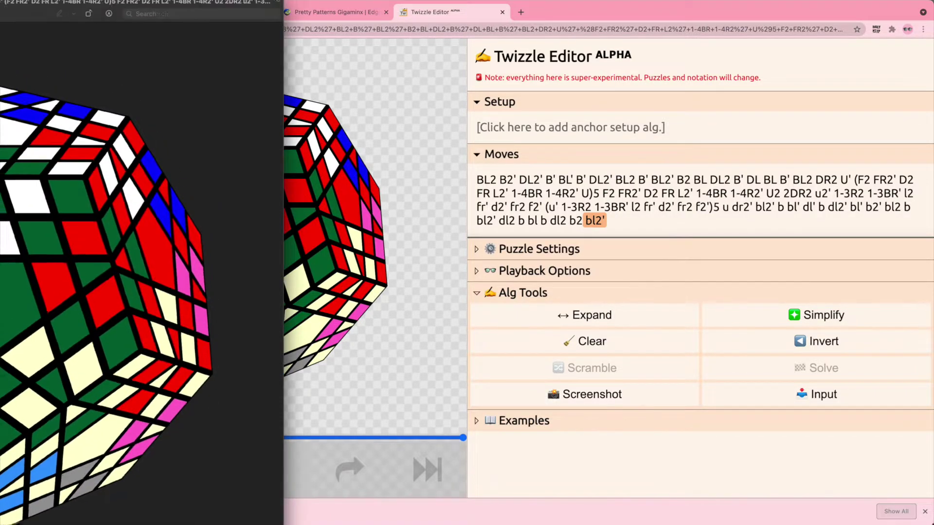
{"action": "left_click_drag", "start_coordinate": [15, 324], "coordinate": [376, 179]}
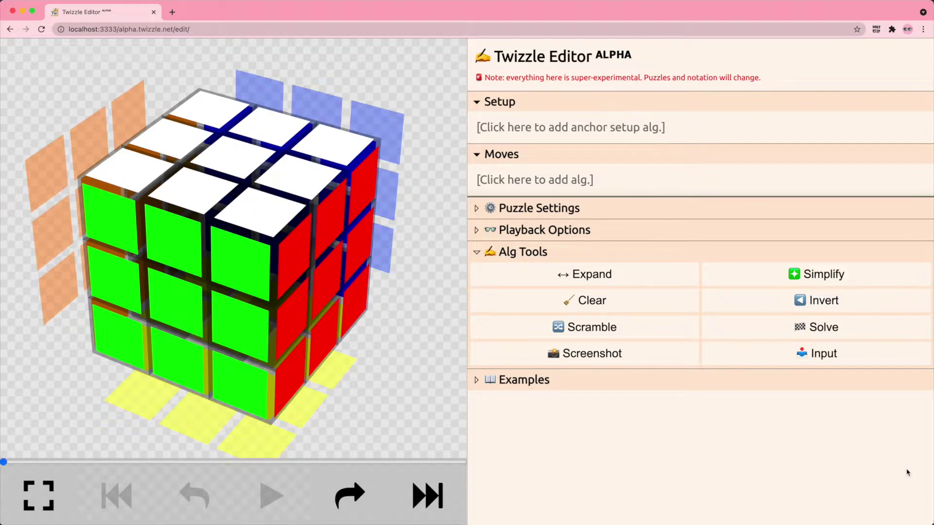
Pair a Bluetooth smart cube as a move input source.
{"action": "left_click", "coordinate": [882, 360]}
{"action": "left_click", "coordinate": [705, 404]}
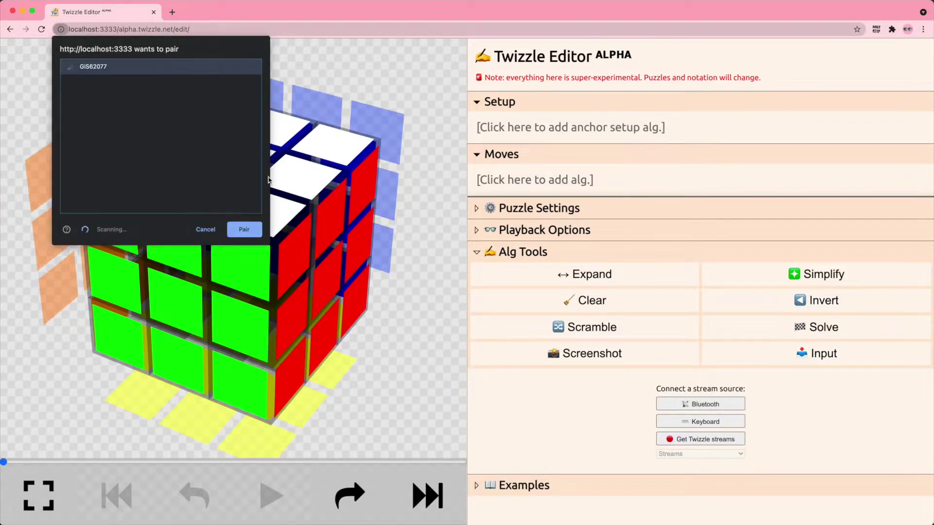
{"action": "left_click", "coordinate": [244, 229]}
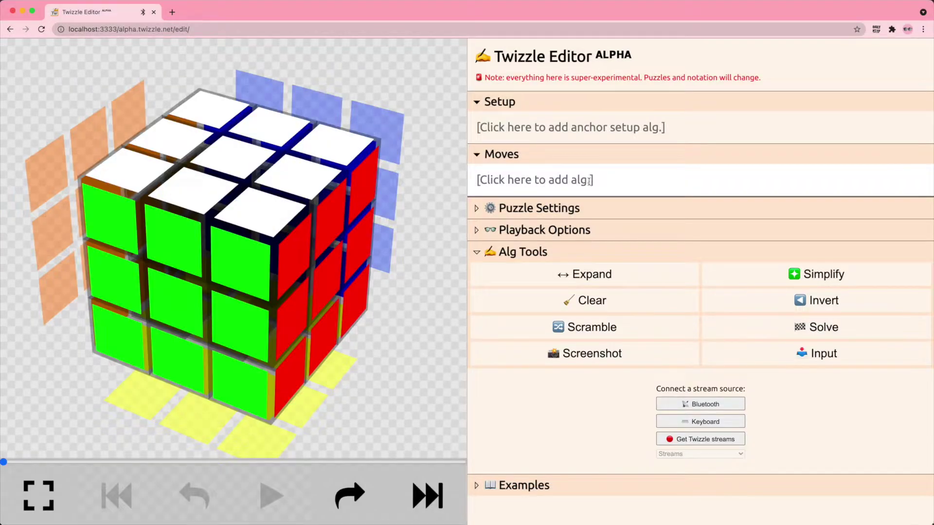
Add the keyboard as a move input and clear the megaminx Moves field.
{"action": "left_click", "coordinate": [589, 181]}
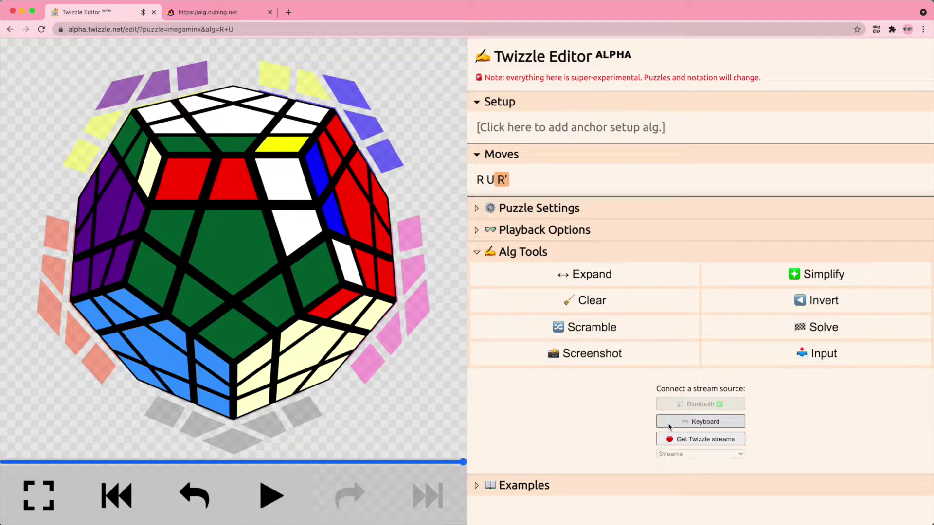
{"action": "left_click", "coordinate": [668, 426]}
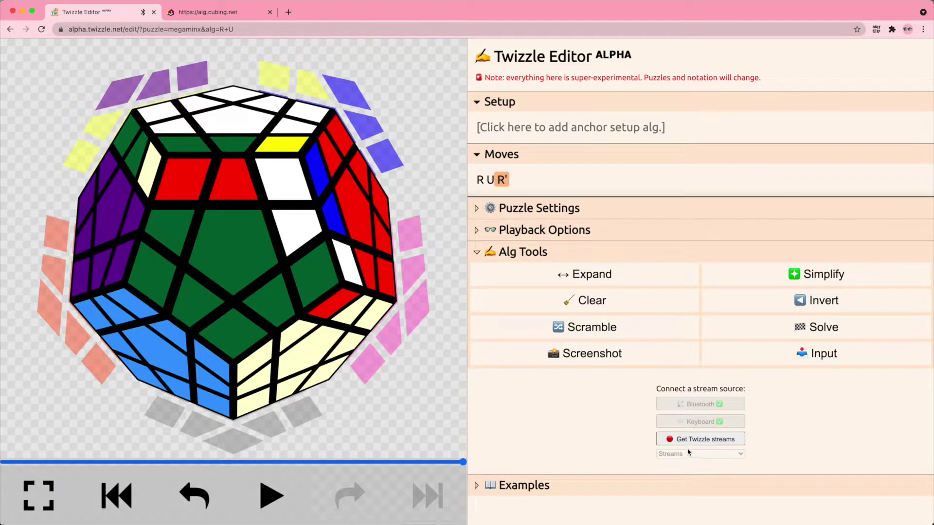
{"action": "key", "text": "Escape"}
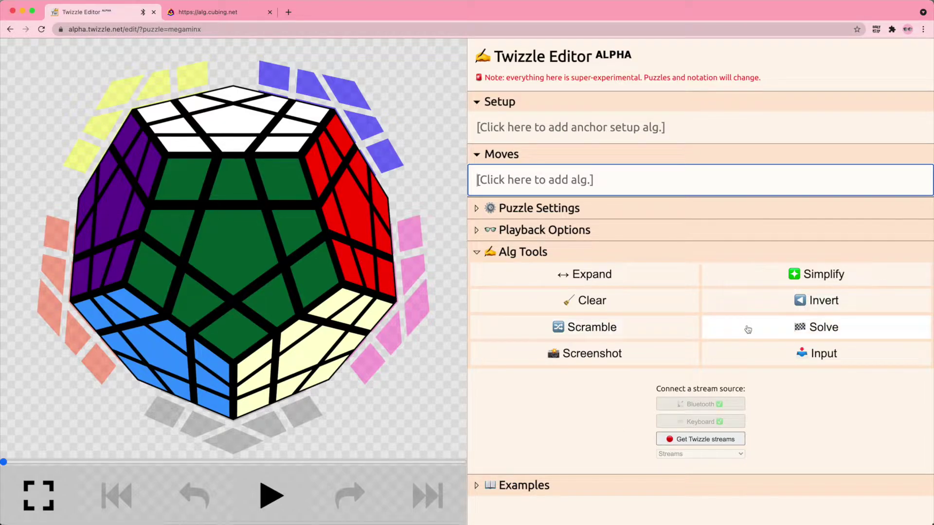
Generate a random megaminx scramble and show it fully scrambled.
{"action": "left_click", "coordinate": [660, 336]}
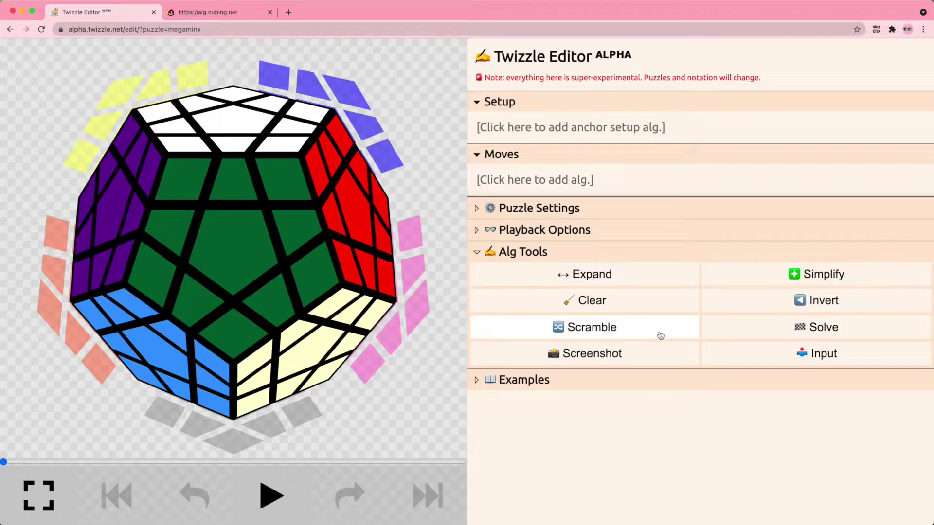
{"action": "left_click", "coordinate": [660, 335]}
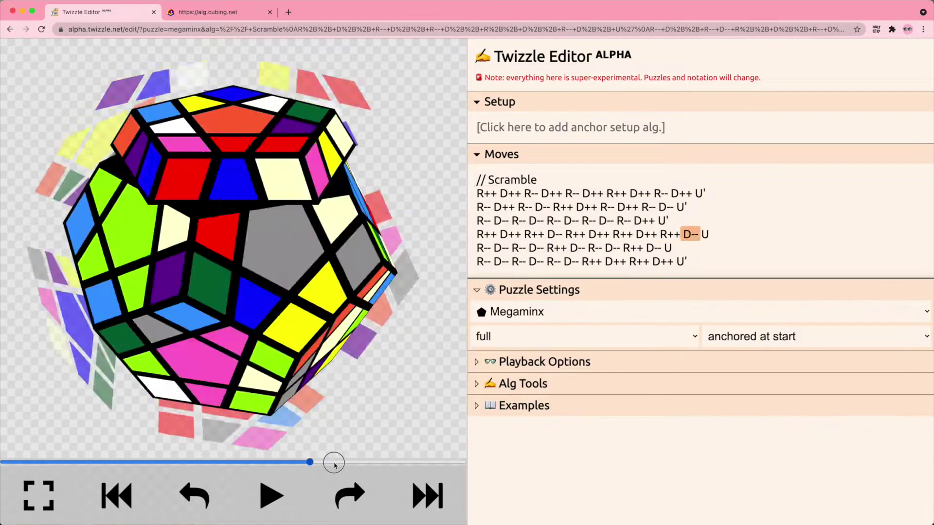
{"action": "left_click_drag", "start_coordinate": [334, 465], "coordinate": [611, 467]}
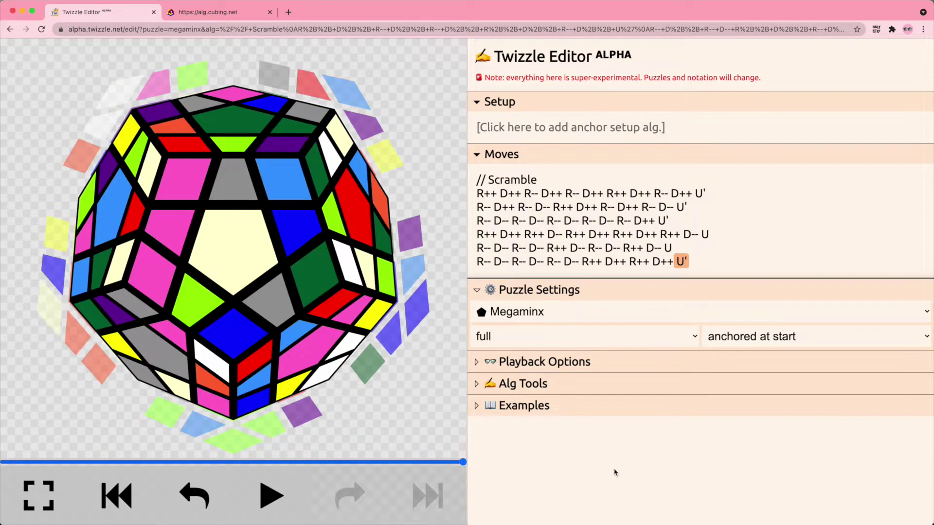
Compute a solution after the scramble and play it through to the solved megaminx.
{"action": "left_click", "coordinate": [642, 385]}
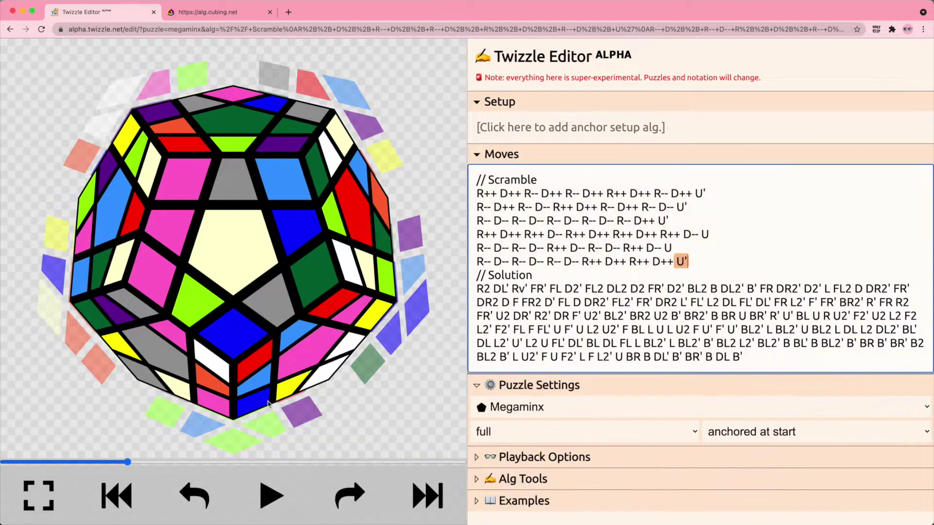
{"action": "left_click", "coordinate": [477, 289]}
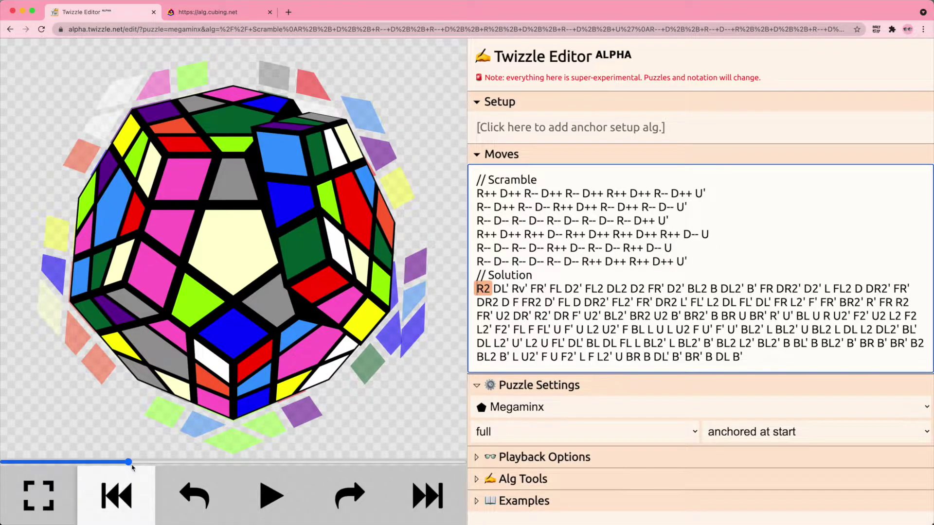
{"action": "left_click_drag", "start_coordinate": [128, 461], "coordinate": [464, 462]}
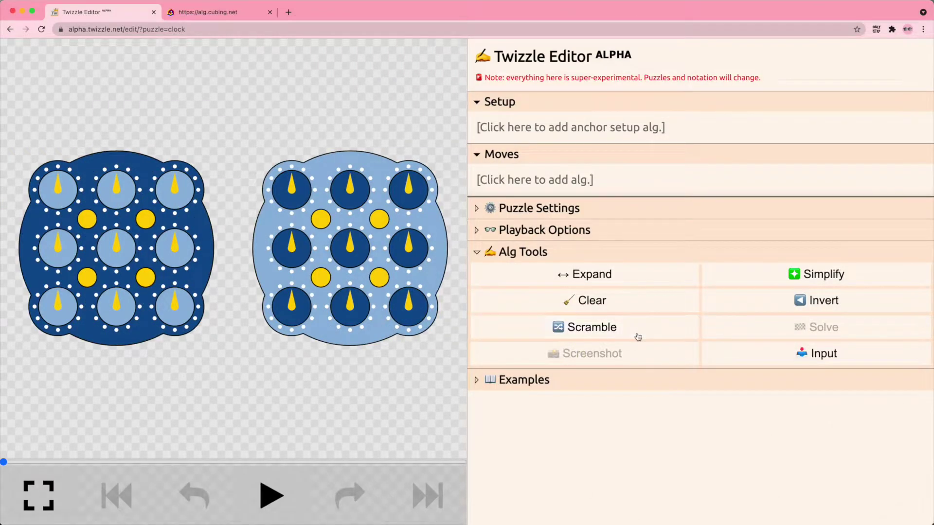
Scramble Clock, Pyraminx, Skewb and Square-1 in turn, scrubbing partway through the Square-1 scramble.
{"action": "left_click", "coordinate": [637, 337]}
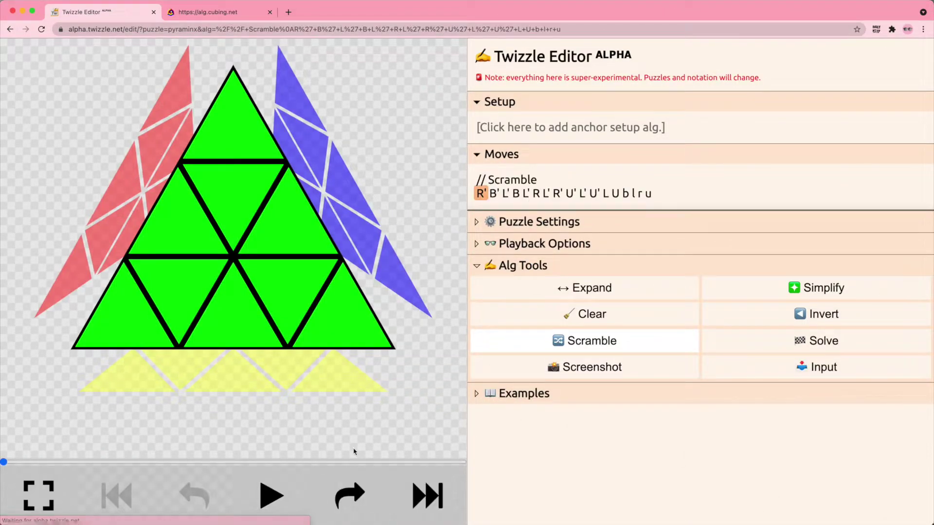
{"action": "left_click", "coordinate": [410, 462]}
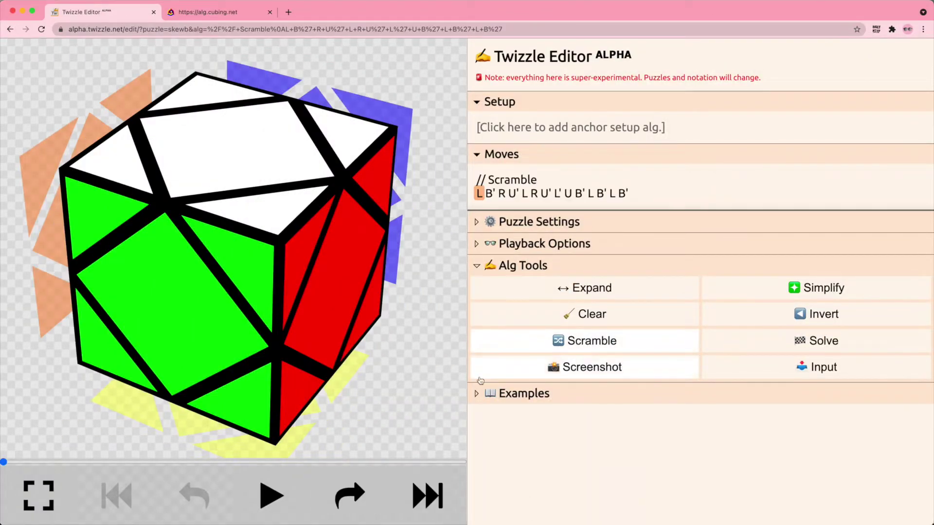
{"action": "left_click", "coordinate": [438, 460]}
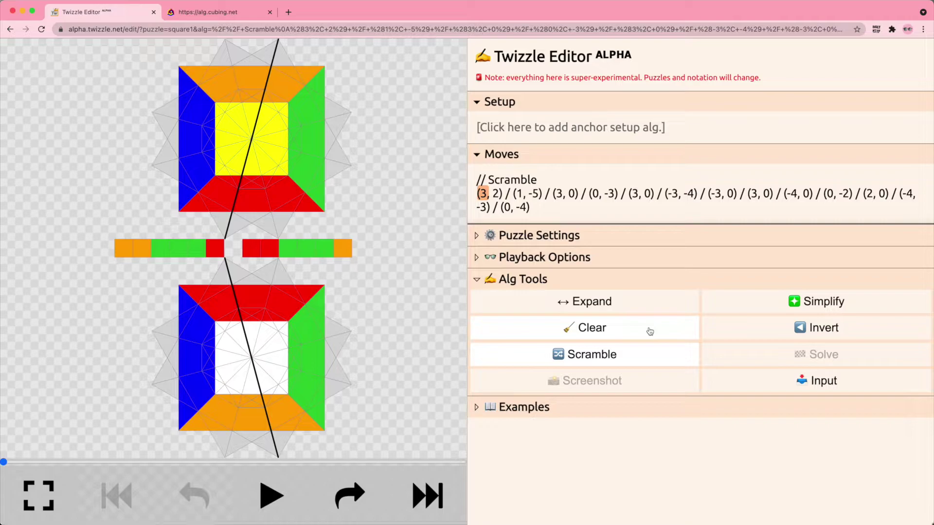
{"action": "left_click_drag", "start_coordinate": [313, 462], "coordinate": [483, 459]}
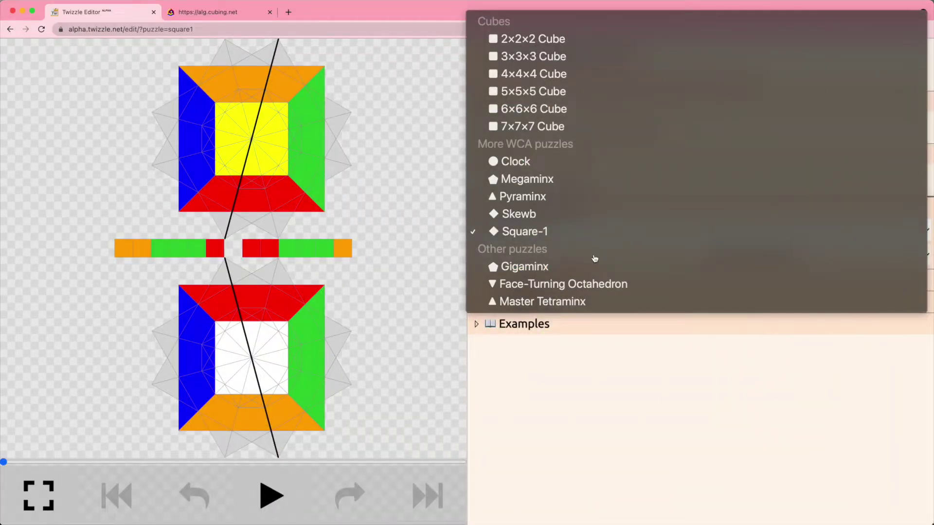
Cycle the puzzle through Face-Turning Octahedron, Master Tetraminx (rotating to view it), and Gigaminx.
{"action": "left_click", "coordinate": [602, 284]}
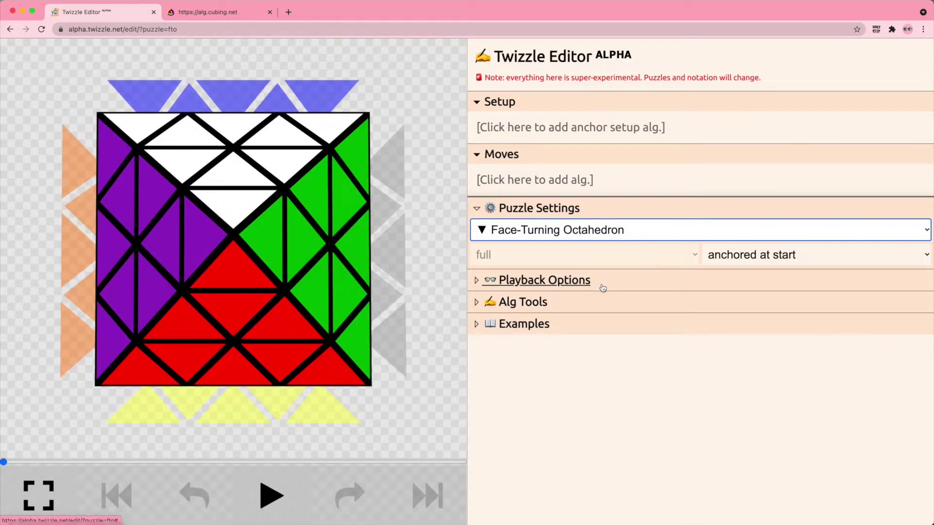
{"action": "left_click", "coordinate": [588, 233]}
{"action": "left_click", "coordinate": [584, 250]}
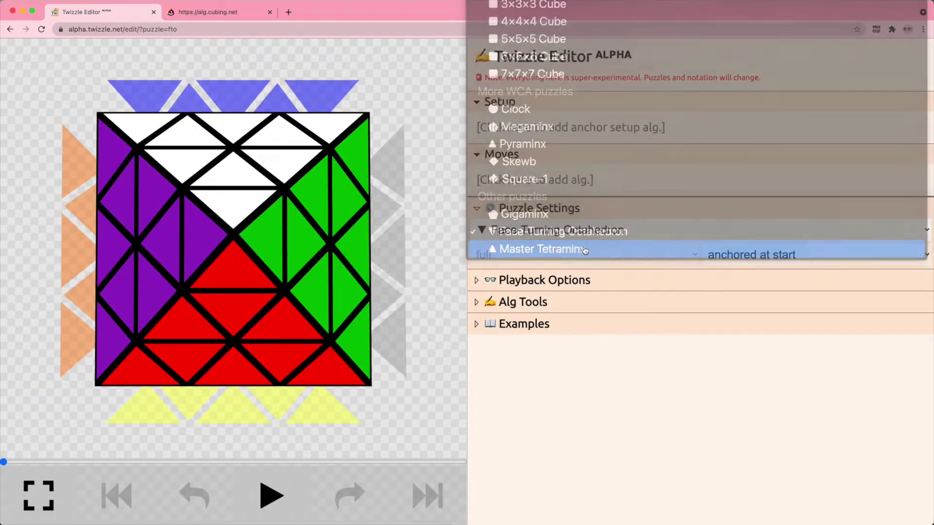
{"action": "left_click_drag", "start_coordinate": [370, 223], "coordinate": [399, 295]}
{"action": "left_click", "coordinate": [534, 229]}
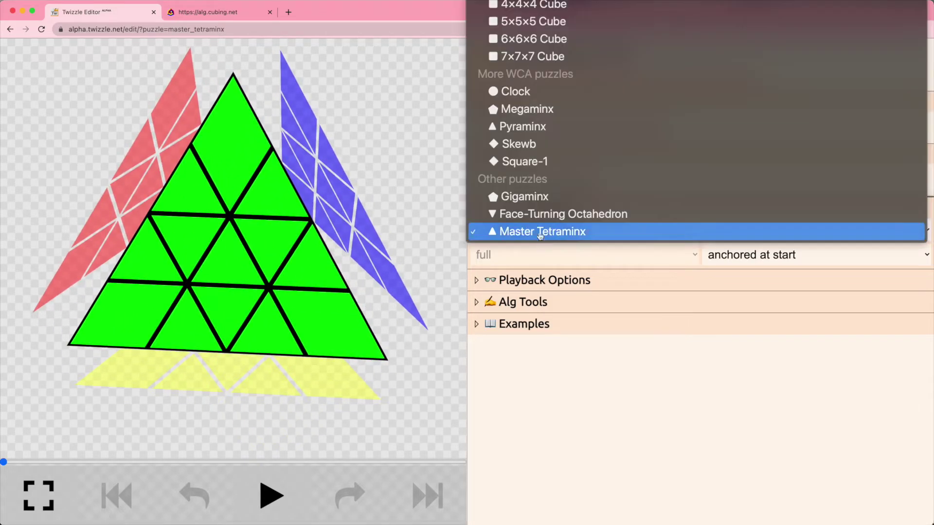
{"action": "left_click", "coordinate": [535, 195]}
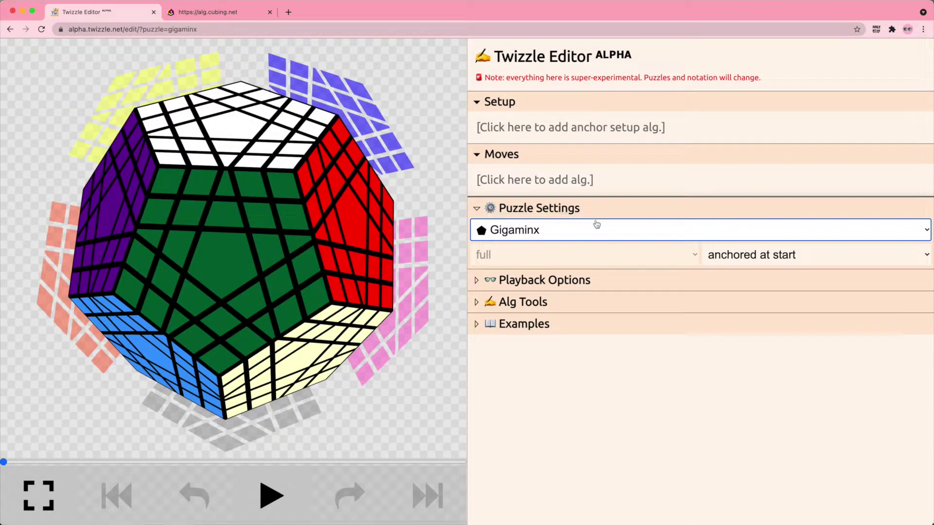
{"action": "left_click", "coordinate": [594, 234]}
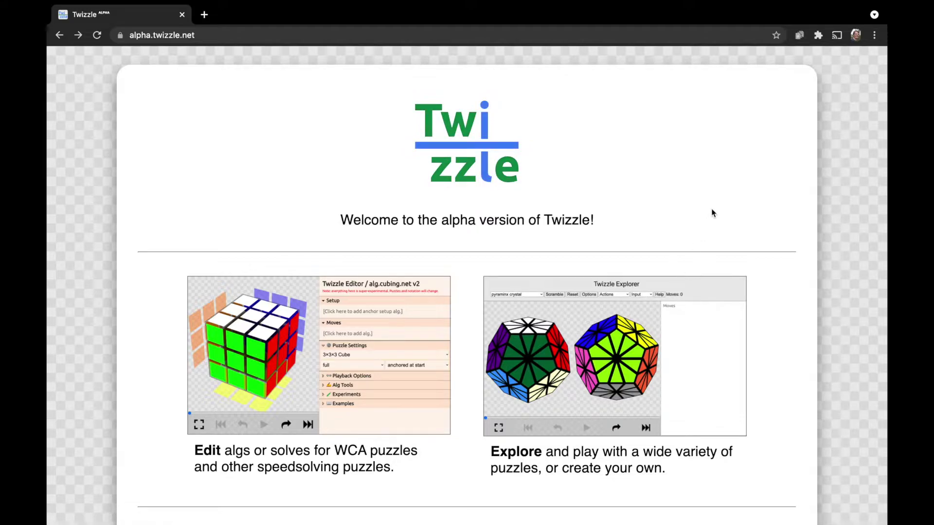
Open the puzzle explorer and try a U' turn on the cube, then undo it.
{"action": "left_click", "coordinate": [659, 330]}
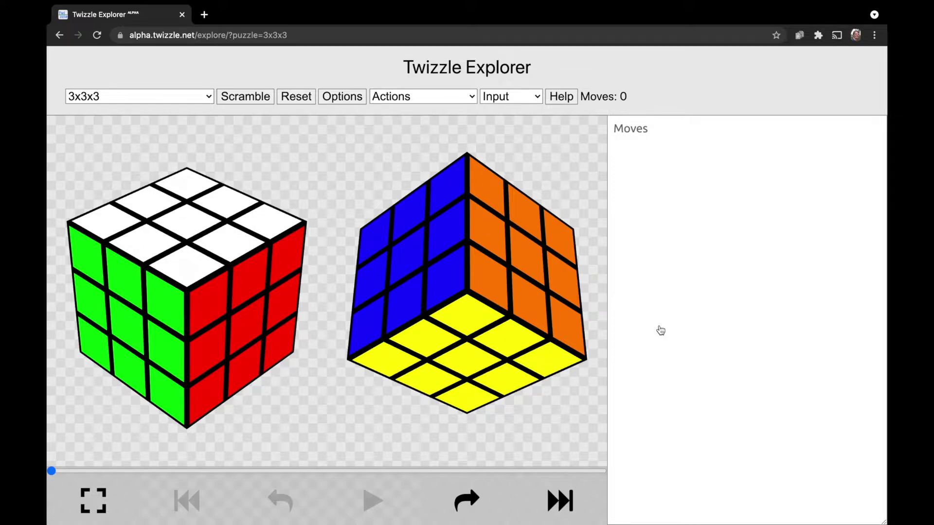
{"action": "left_click", "coordinate": [187, 233]}
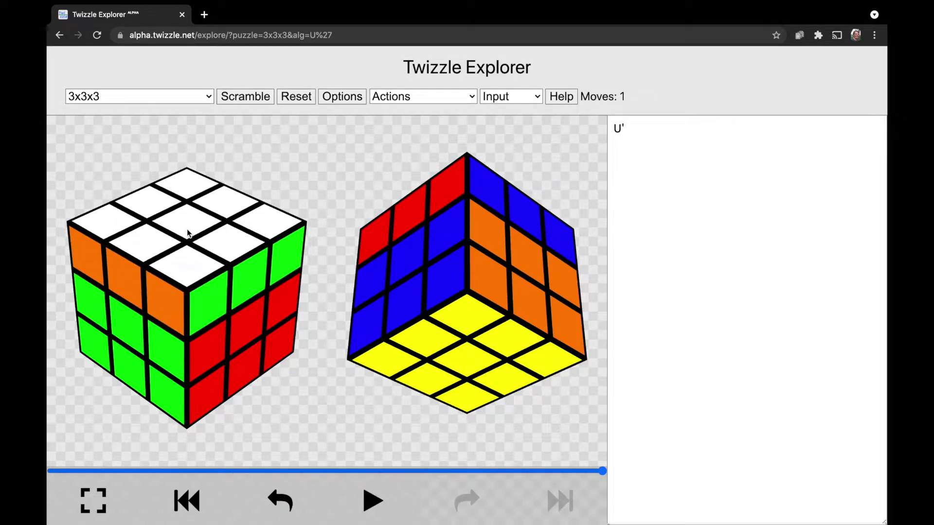
{"action": "right_click", "coordinate": [187, 232]}
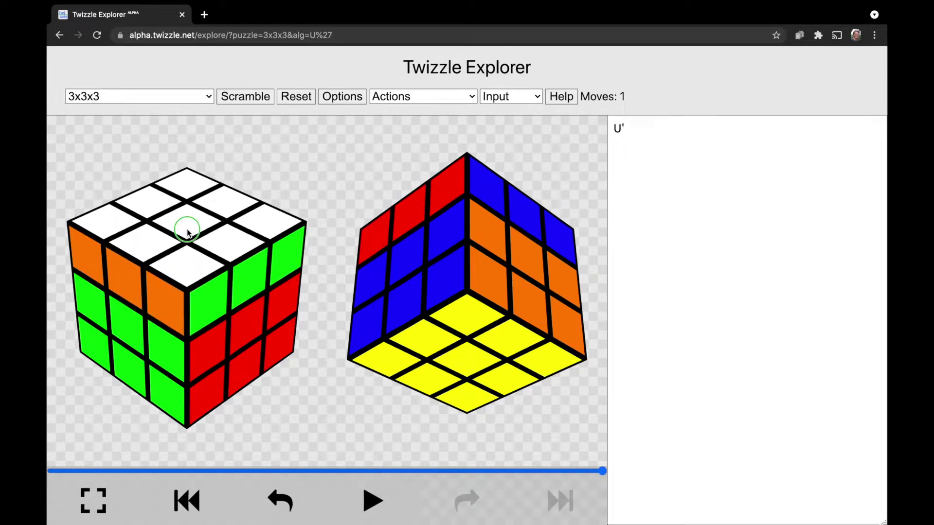
Apply 2F', U' and B' to the cube by clicking its stickers.
{"action": "left_click", "coordinate": [129, 326]}
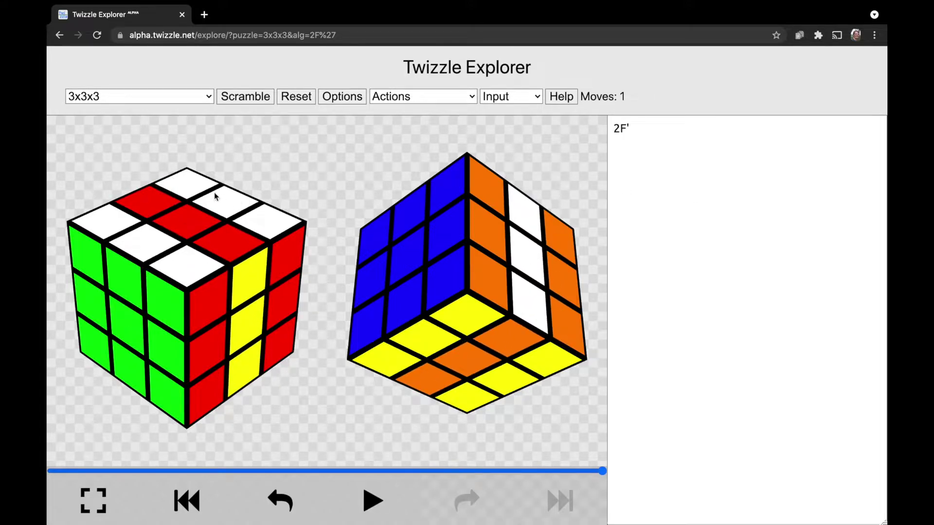
{"action": "left_click", "coordinate": [204, 209]}
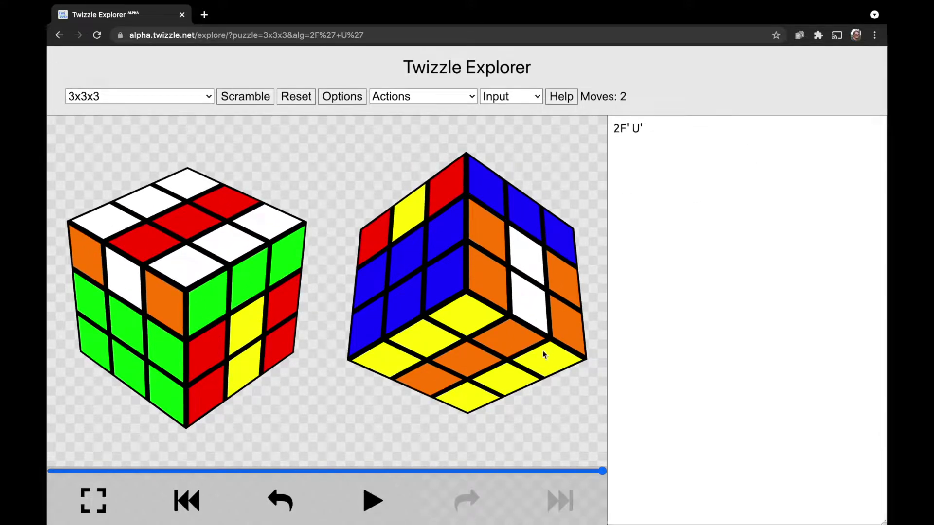
{"action": "left_click", "coordinate": [422, 280]}
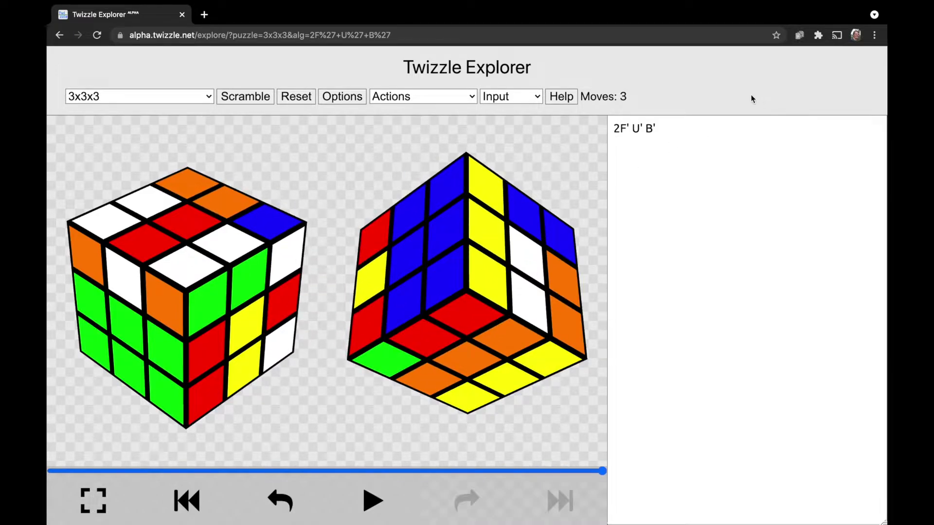
{"action": "left_click", "coordinate": [612, 130]}
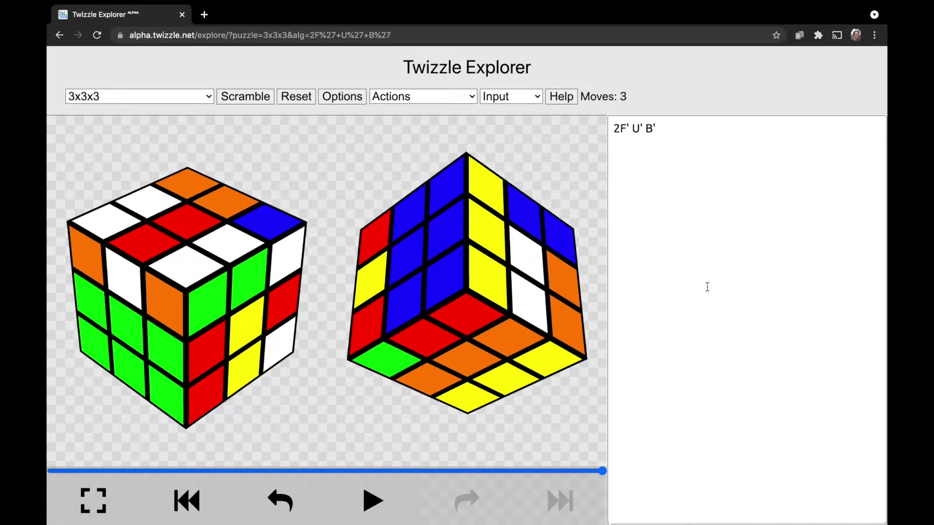
Wrap the moves as (2F' U' B')3 and play the repeated sequence from the start.
{"action": "type", "text": "("}
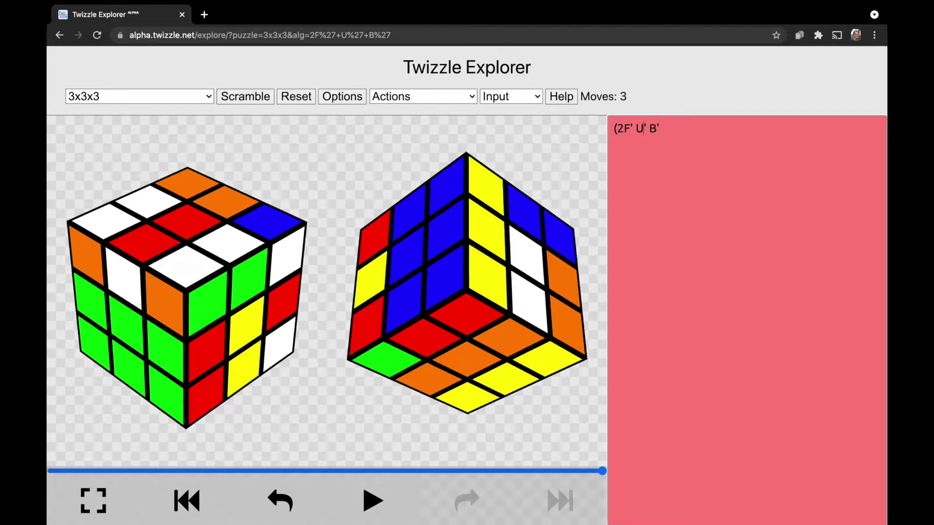
{"action": "type", "text": ")3"}
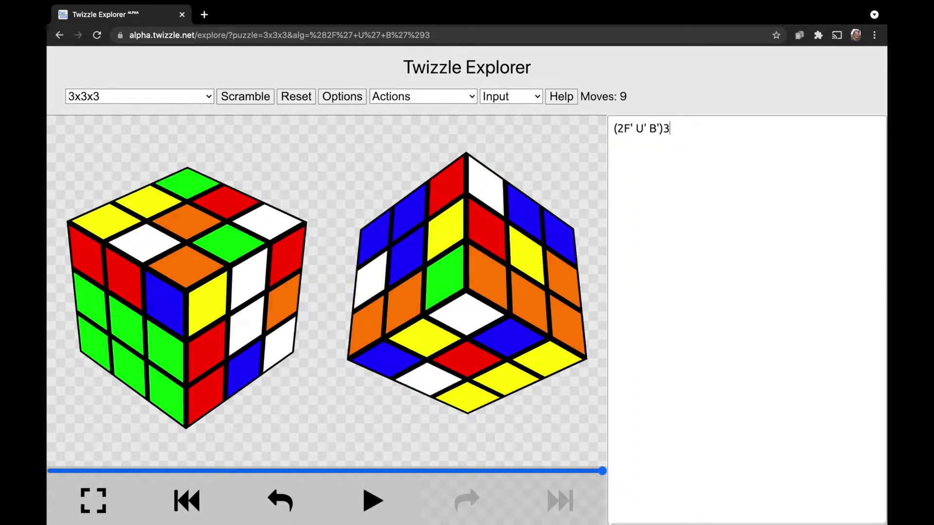
{"action": "left_click", "coordinate": [280, 500]}
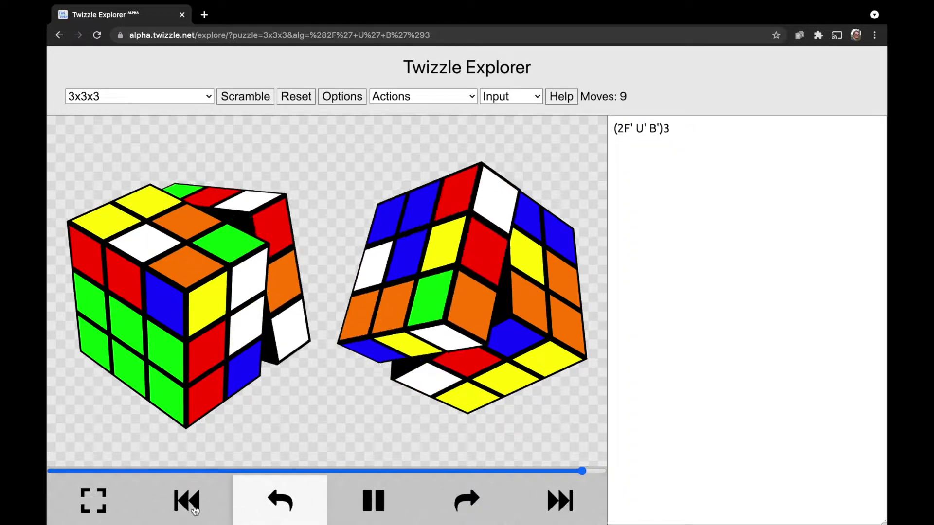
{"action": "left_click", "coordinate": [176, 508]}
{"action": "left_click", "coordinate": [397, 520]}
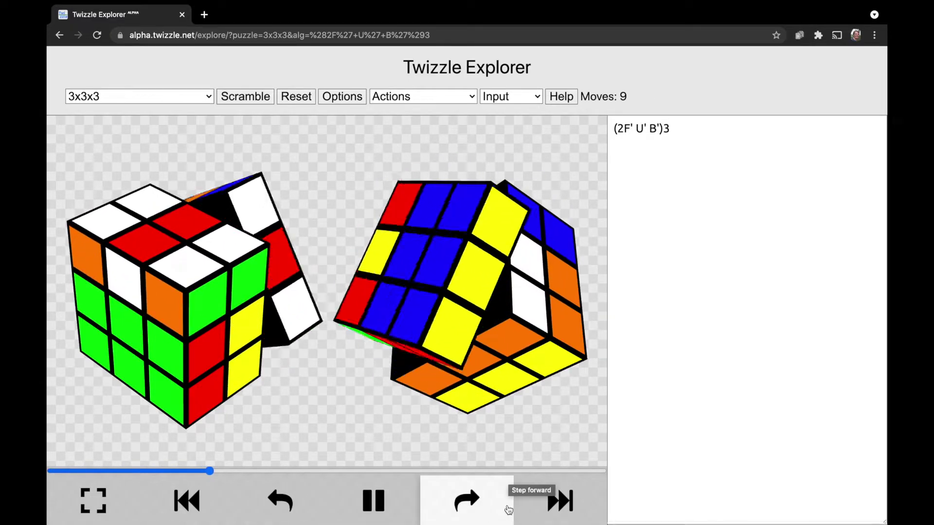
{"action": "left_click", "coordinate": [506, 510]}
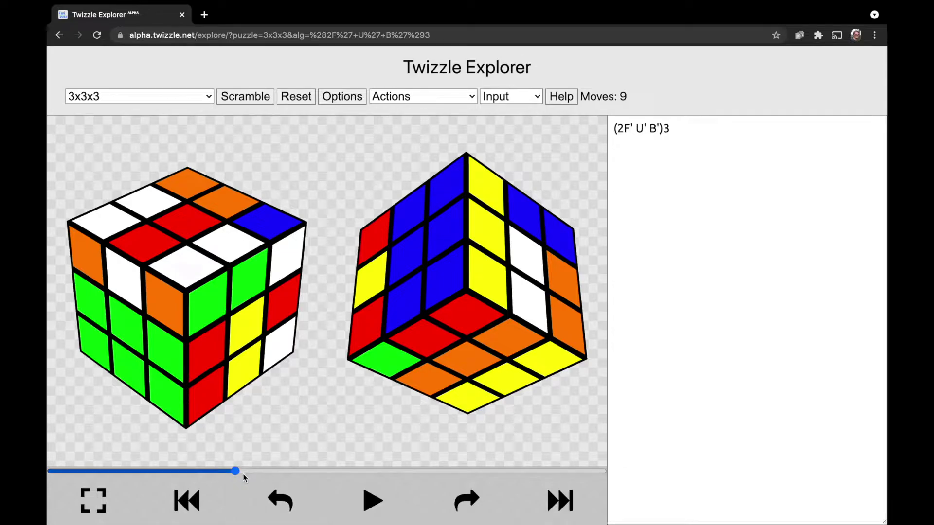
{"action": "left_click", "coordinate": [243, 472]}
{"action": "left_click_drag", "start_coordinate": [243, 472], "coordinate": [514, 472]}
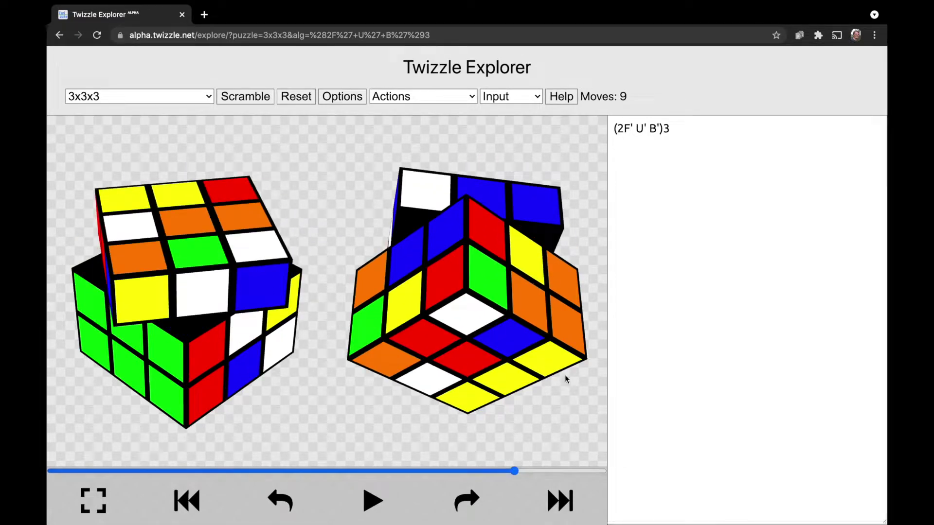
Change the repeat count to 313 for 939 moves and scrub to the middle.
{"action": "left_click", "coordinate": [675, 132]}
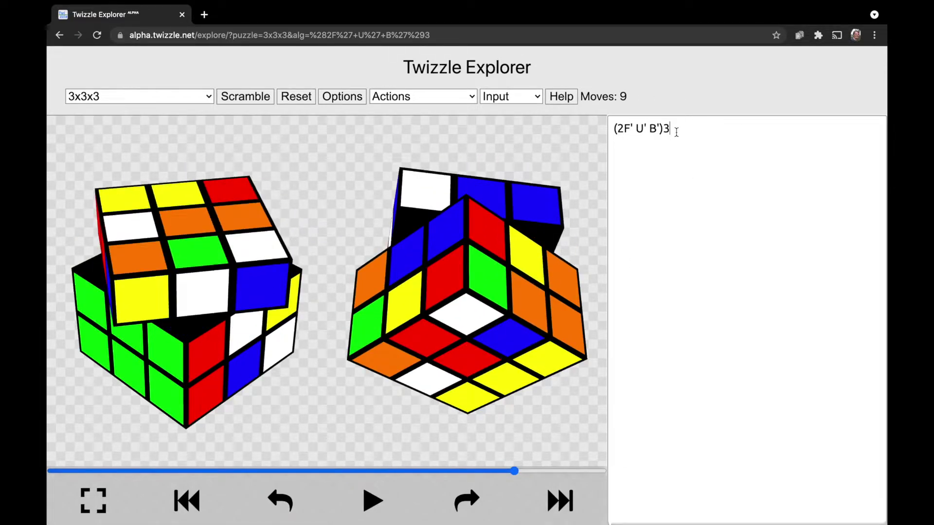
{"action": "type", "text": "13"}
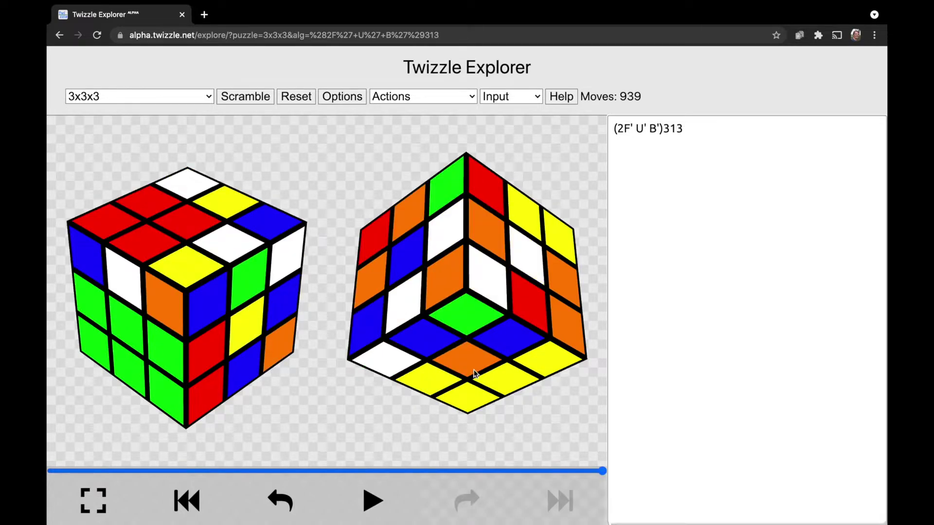
{"action": "left_click_drag", "start_coordinate": [601, 472], "coordinate": [321, 472]}
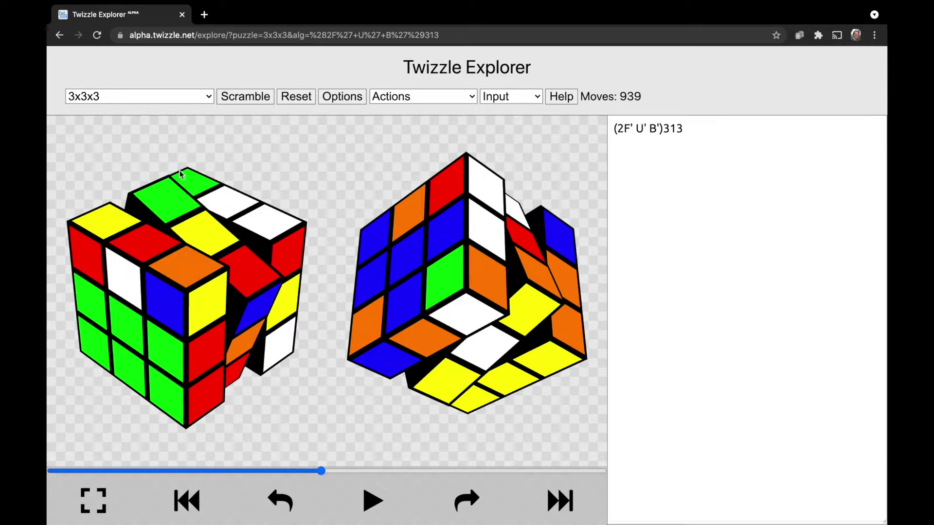
{"action": "left_click", "coordinate": [164, 100]}
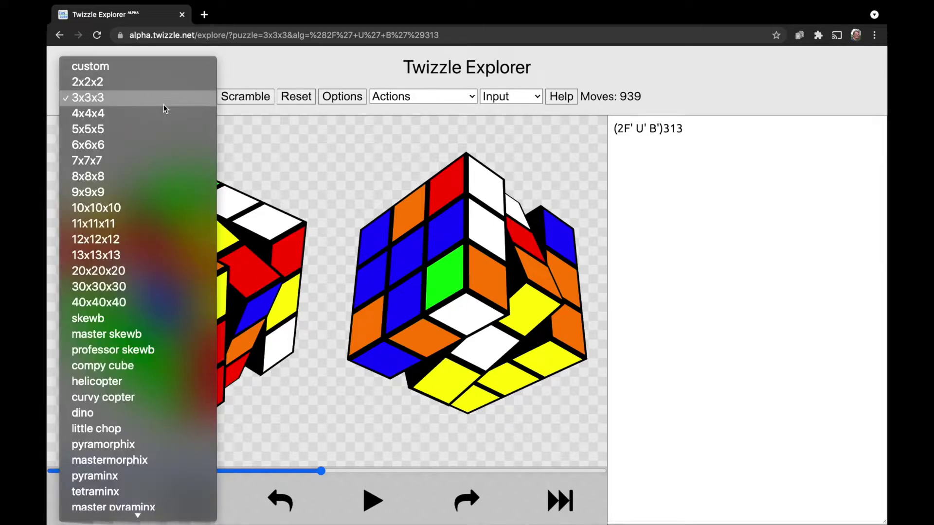
Load the teraminx puzzle and rotate it to view other sides.
{"action": "scroll", "coordinate": [151, 218], "scroll_direction": "down", "scroll_amount": 10}
{"action": "scroll", "coordinate": [151, 220], "scroll_direction": "down", "scroll_amount": 3}
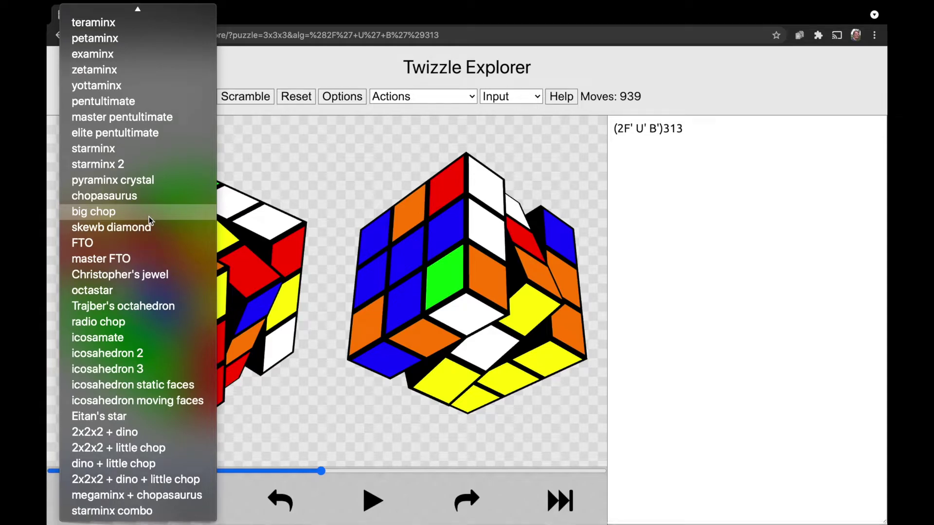
{"action": "scroll", "coordinate": [151, 219], "scroll_direction": "up", "scroll_amount": 3}
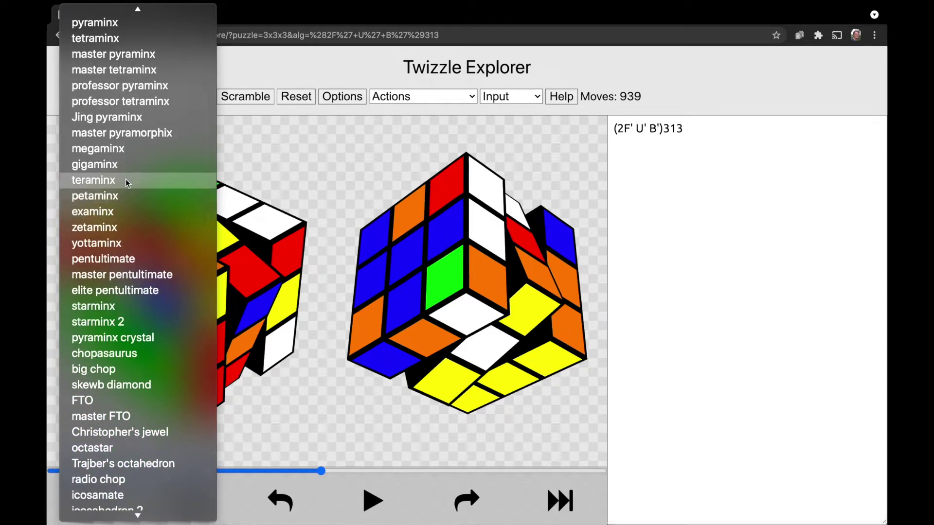
{"action": "key", "text": "Escape"}
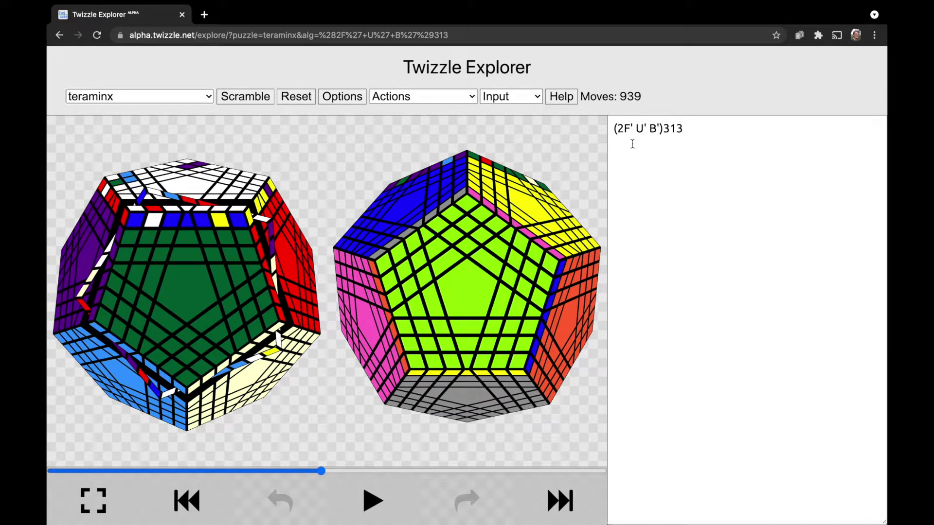
{"action": "left_click_drag", "start_coordinate": [185, 265], "coordinate": [170, 337]}
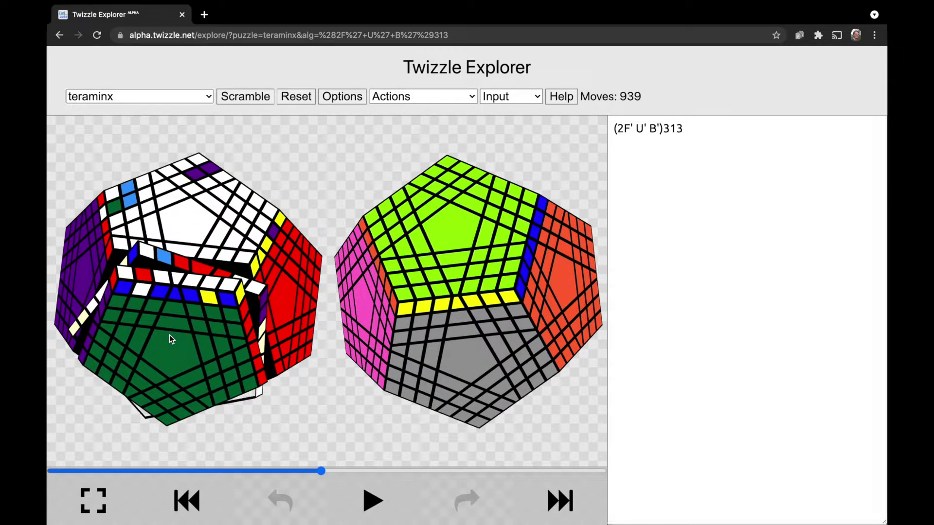
{"action": "left_click_drag", "start_coordinate": [174, 311], "coordinate": [187, 273]}
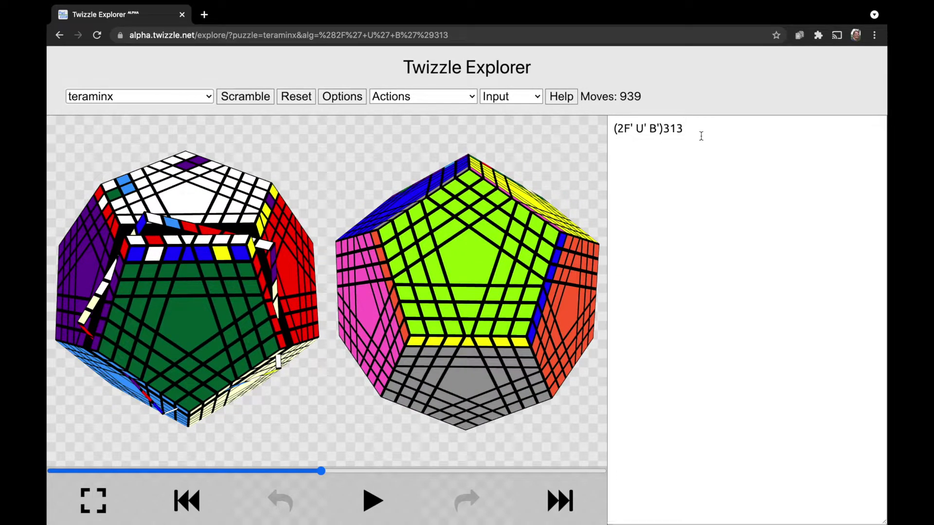
Clear the move list, then switch the puzzle to master FTO and finally yottaminx.
{"action": "left_click", "coordinate": [701, 136]}
{"action": "key", "text": "ctrl+a"}
{"action": "key", "text": "BackSpace"}
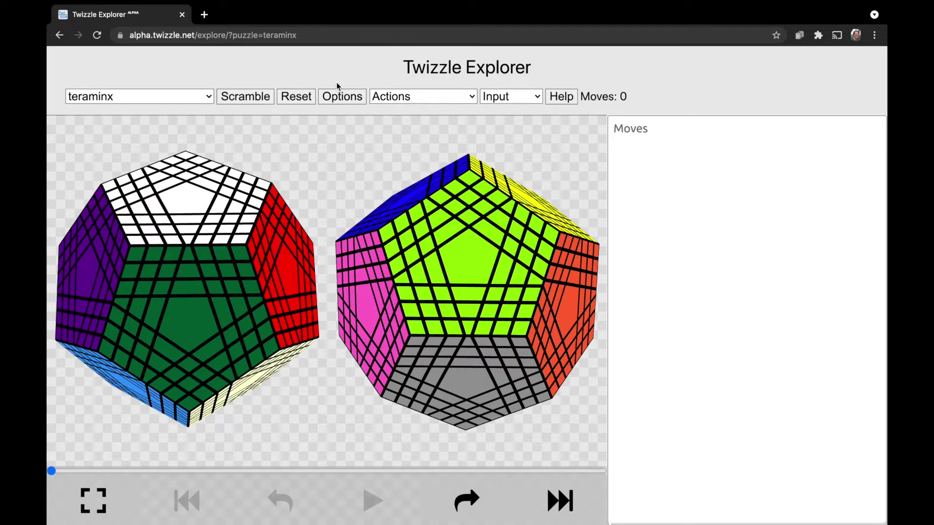
{"action": "left_click", "coordinate": [183, 100]}
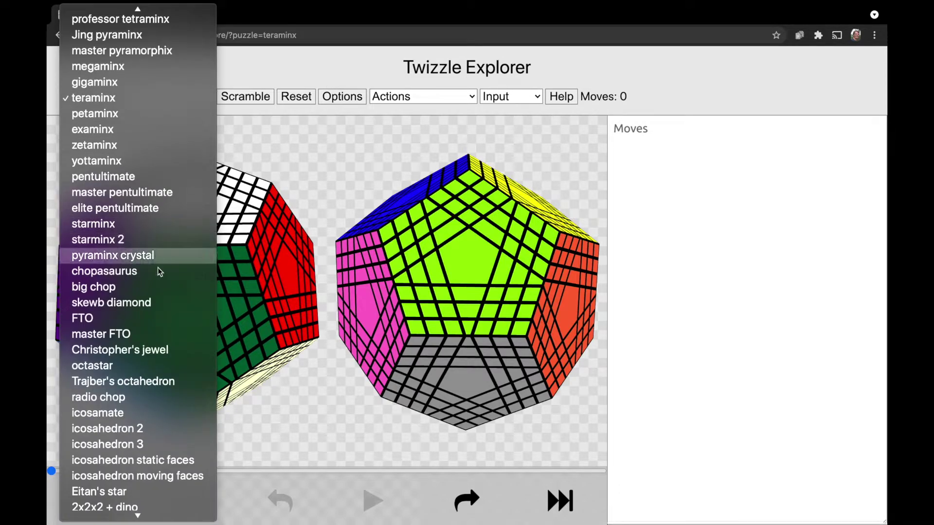
{"action": "left_click", "coordinate": [127, 334]}
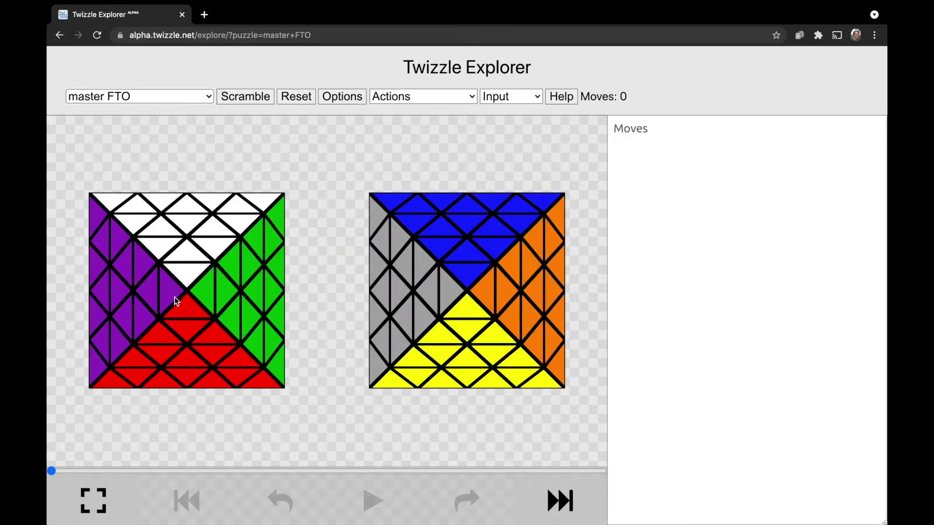
{"action": "left_click", "coordinate": [149, 100]}
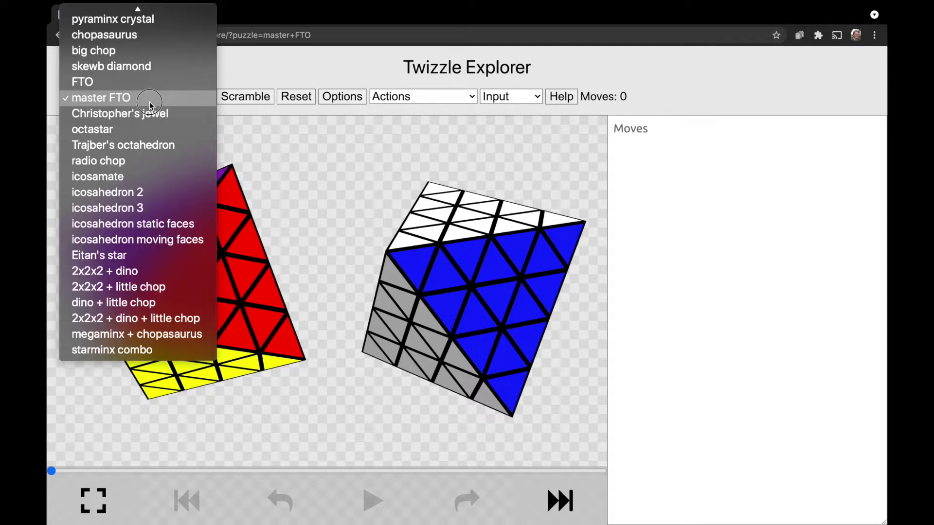
{"action": "scroll", "coordinate": [150, 101], "scroll_direction": "up", "scroll_amount": 5}
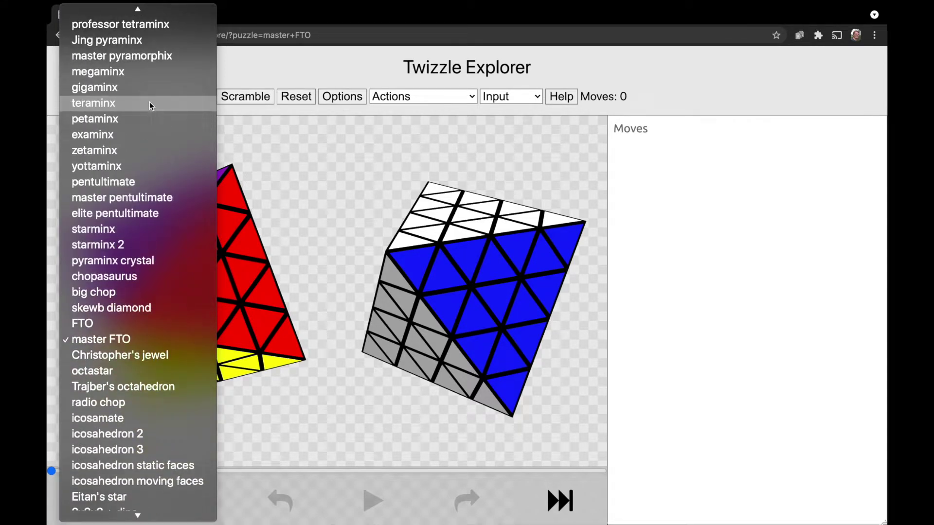
{"action": "left_click", "coordinate": [126, 167]}
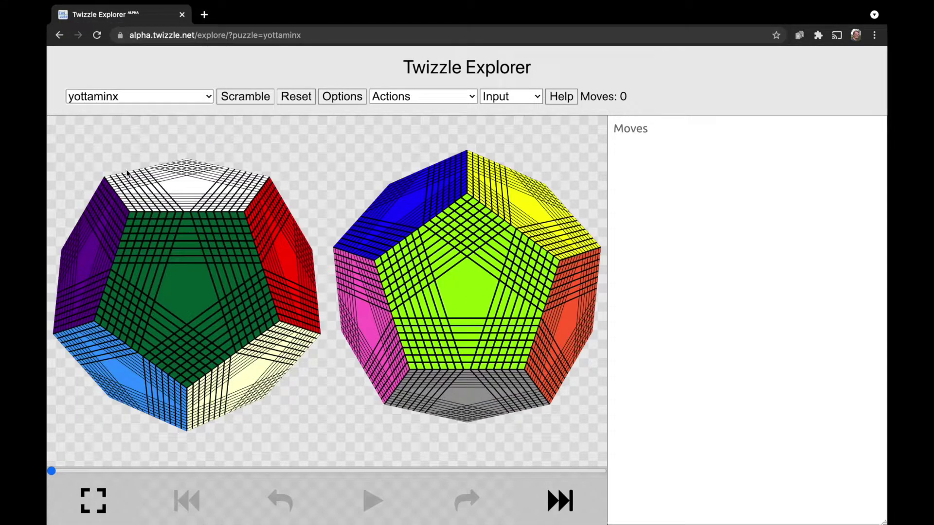
Rotate the yottaminx to a new orientation and apply a full scramble.
{"action": "left_click_drag", "start_coordinate": [229, 271], "coordinate": [280, 270]}
{"action": "left_click", "coordinate": [248, 97]}
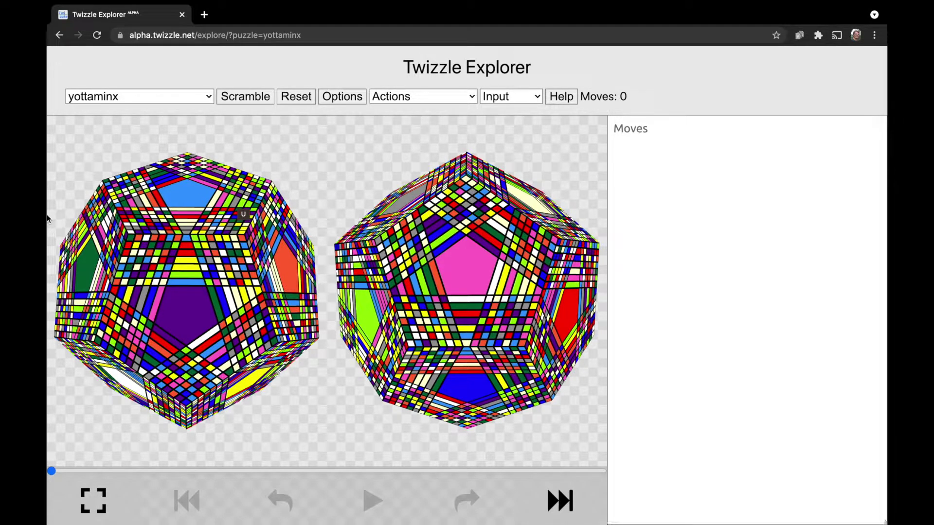
{"action": "left_click", "coordinate": [183, 97]}
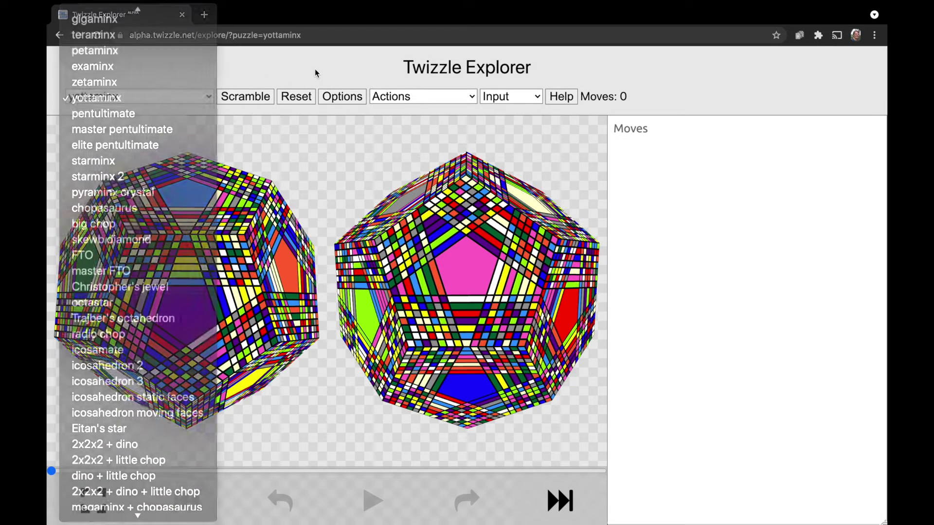
Show the puzzle description settings and delete the yottaminx description text.
{"action": "left_click", "coordinate": [345, 96]}
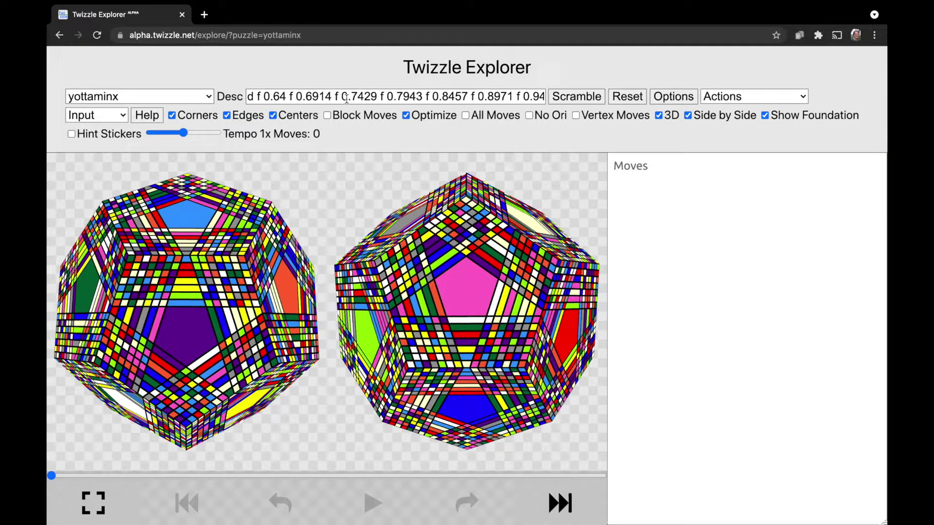
{"action": "mouse_move", "coordinate": [346, 99]}
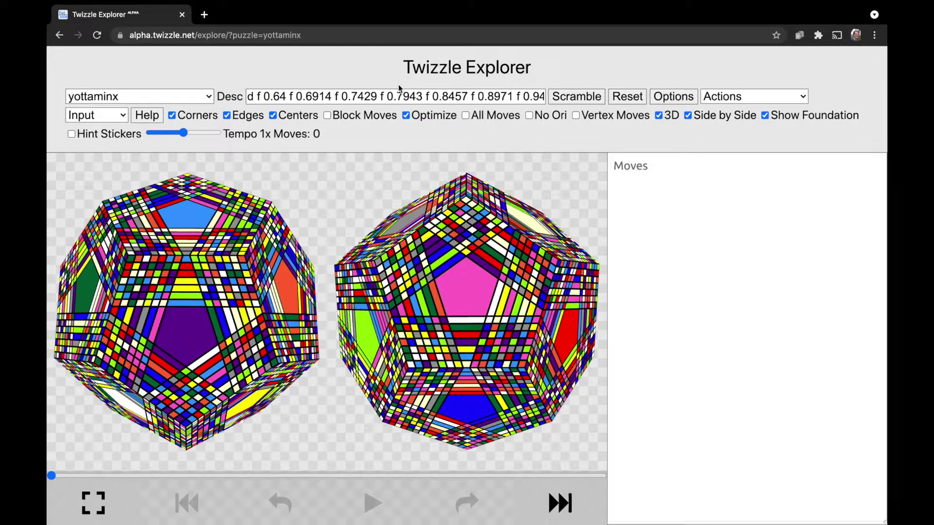
{"action": "left_click", "coordinate": [249, 96]}
{"action": "left_click_drag", "start_coordinate": [248, 96], "coordinate": [490, 104]}
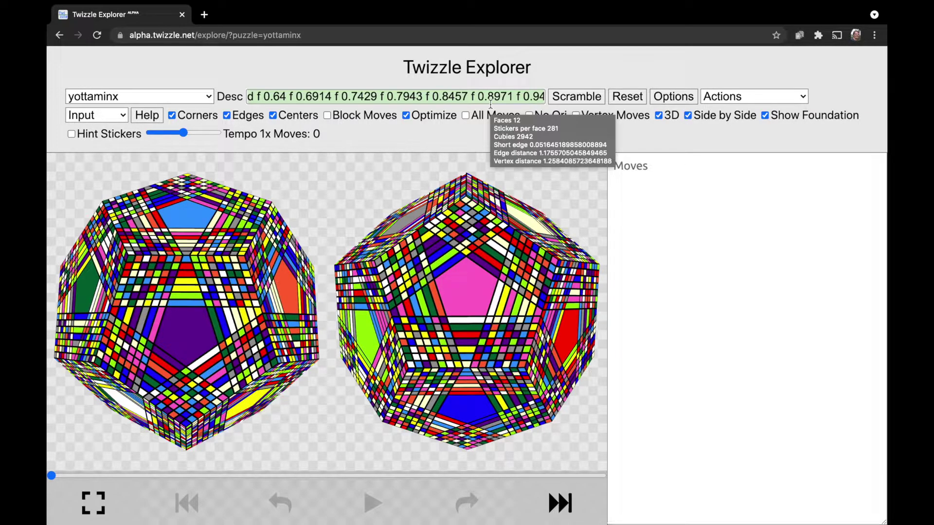
{"action": "key", "text": "BackSpace"}
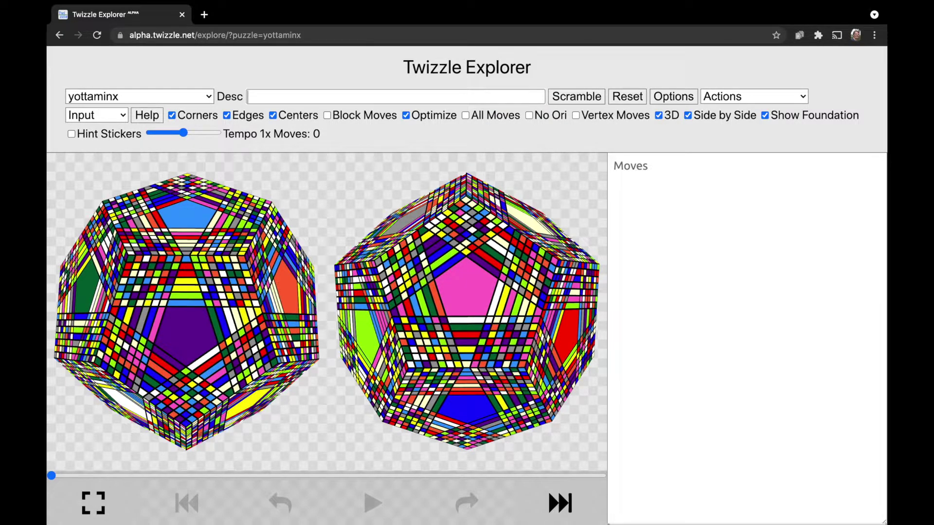
{"action": "type", "text": "c"}
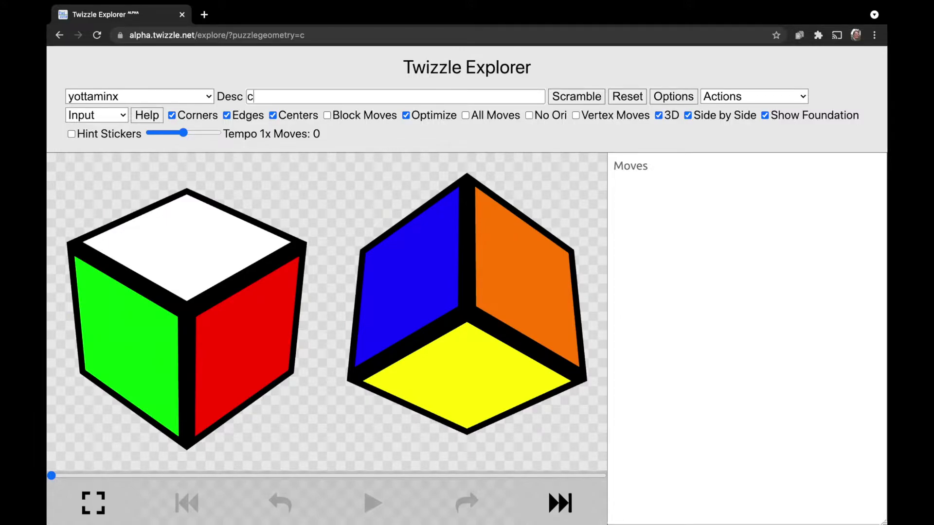
{"action": "key", "text": "BackSpace"}
{"action": "type", "text": "o"}
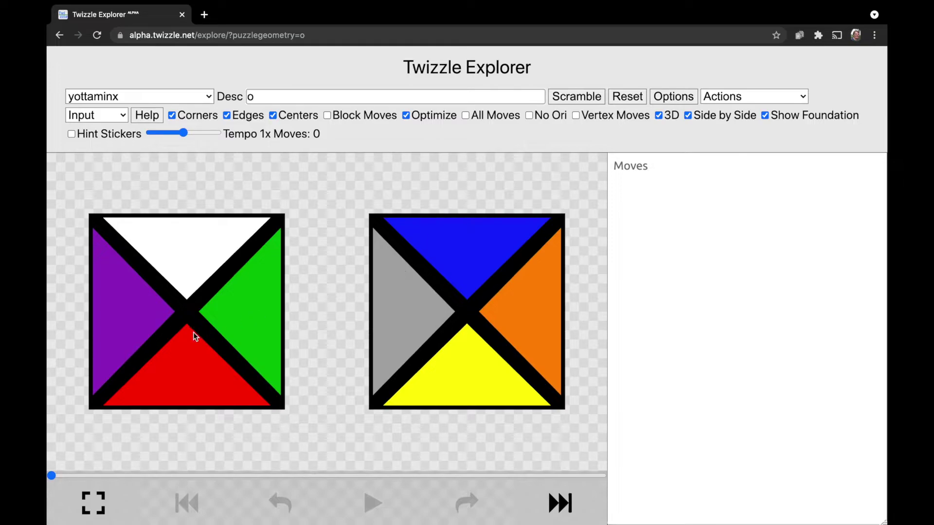
{"action": "left_click_drag", "start_coordinate": [194, 334], "coordinate": [231, 214]}
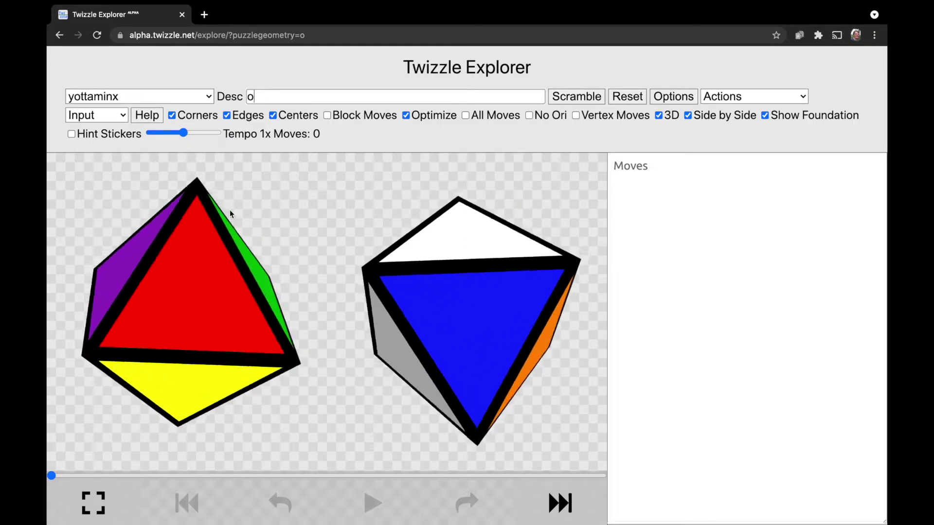
{"action": "left_click", "coordinate": [269, 102]}
{"action": "key", "text": "BackSpace"}
{"action": "type", "text": "d"}
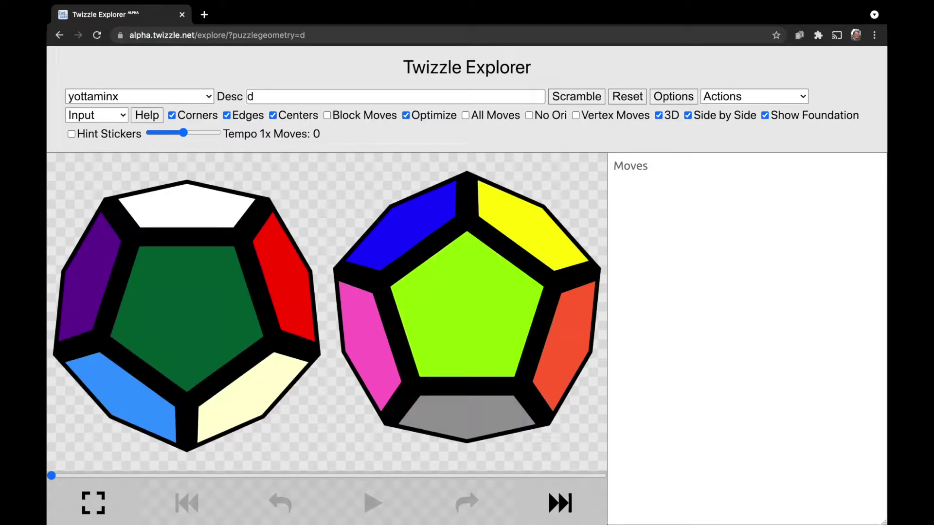
{"action": "key", "text": "BackSpace"}
{"action": "type", "text": "i"}
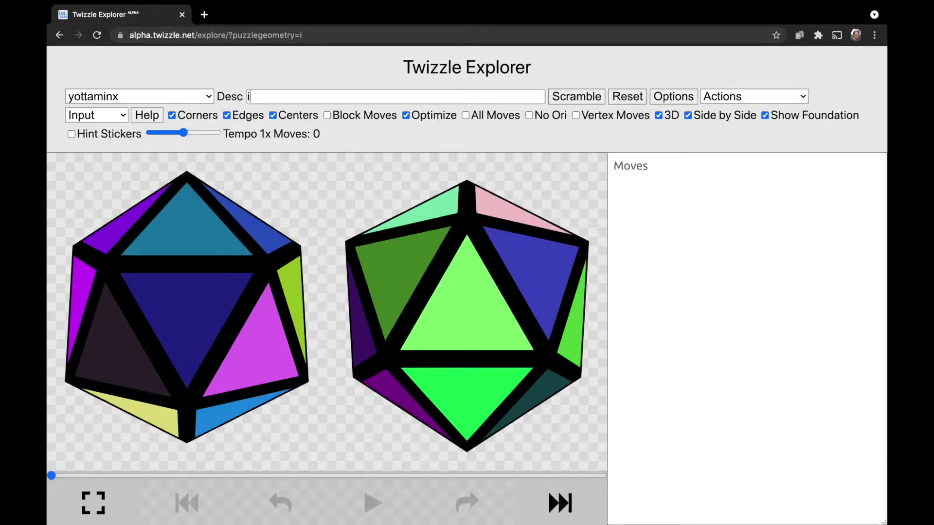
{"action": "key", "text": "BackSpace"}
{"action": "type", "text": "t"}
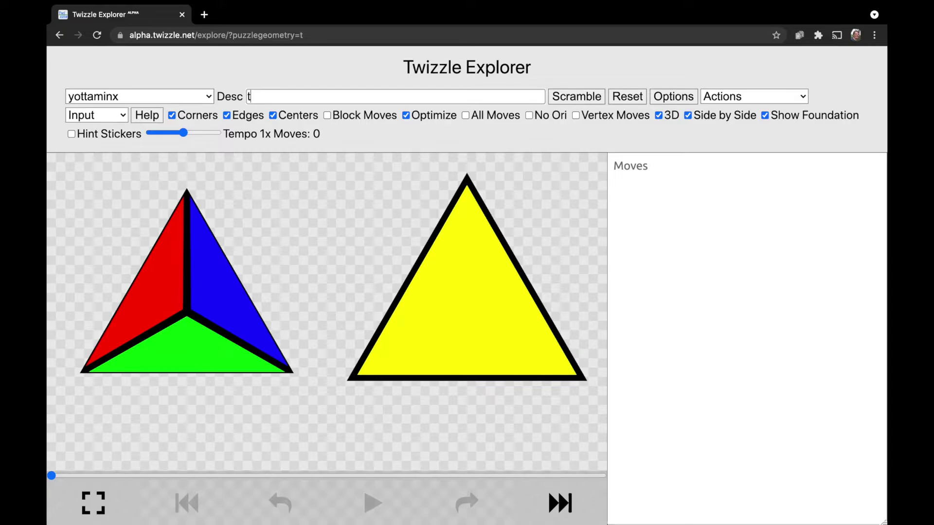
{"action": "key", "text": "BackSpace"}
{"action": "type", "text": "c"}
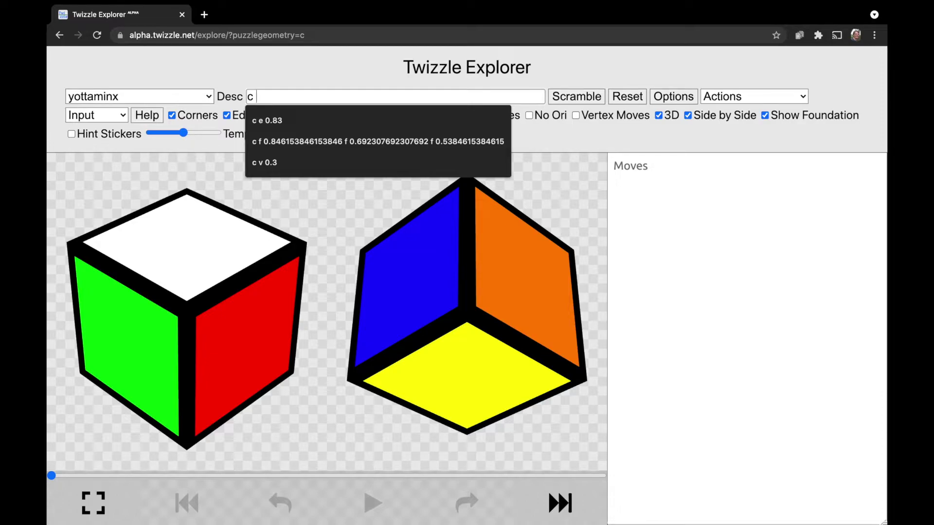
Add face cuts at 0, apply U' R' D' B' L' D, then change the cut to 0.33.
{"action": "type", "text": "f"}
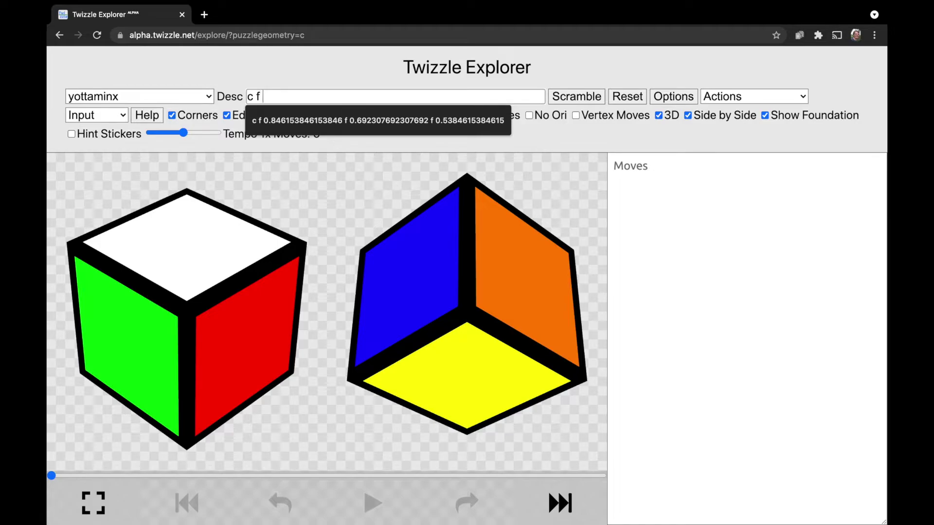
{"action": "type", "text": "0"}
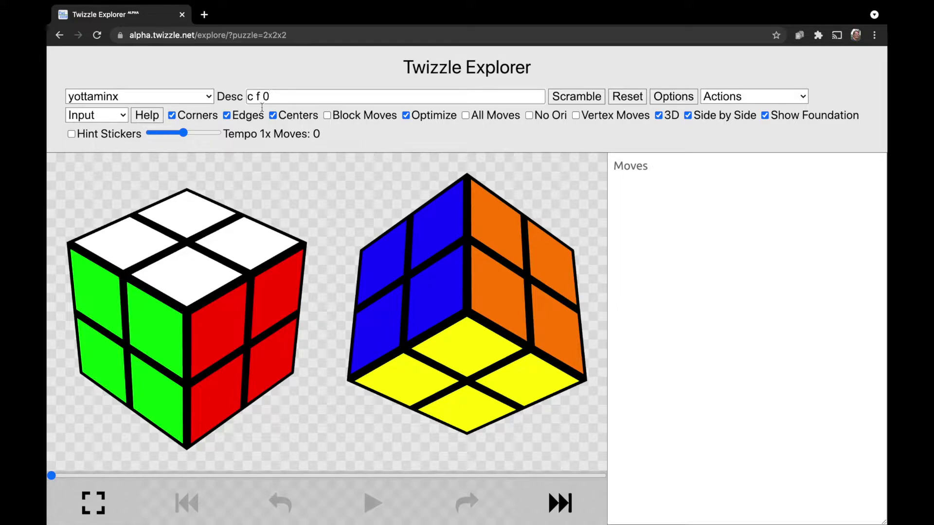
{"action": "left_click", "coordinate": [186, 245]}
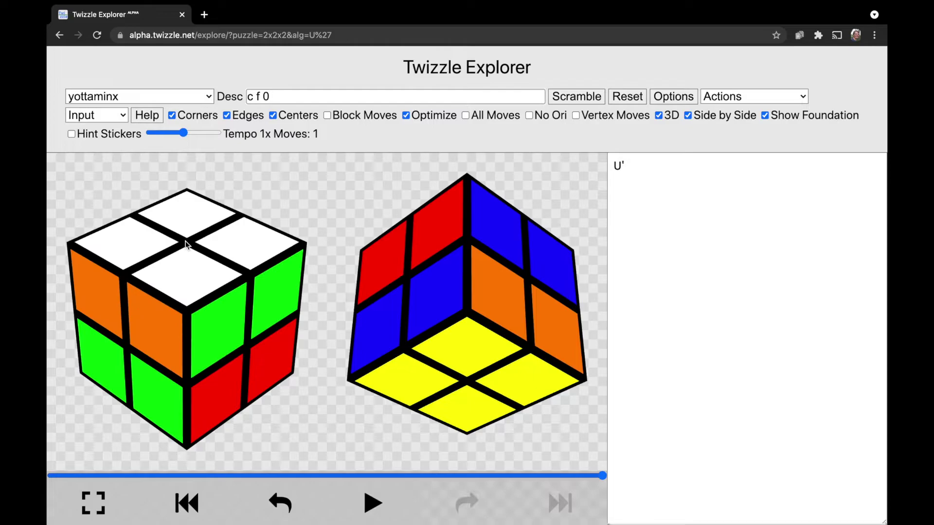
{"action": "left_click", "coordinate": [268, 378]}
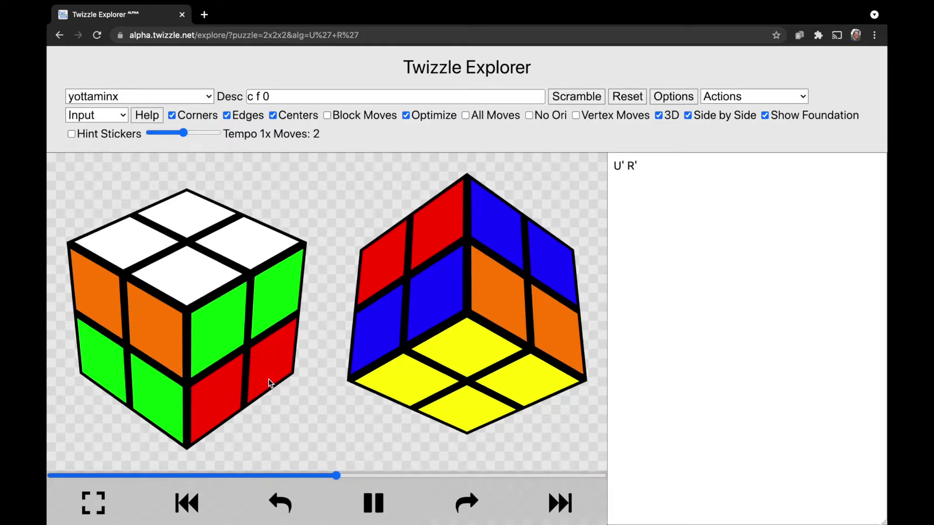
{"action": "left_click", "coordinate": [441, 367]}
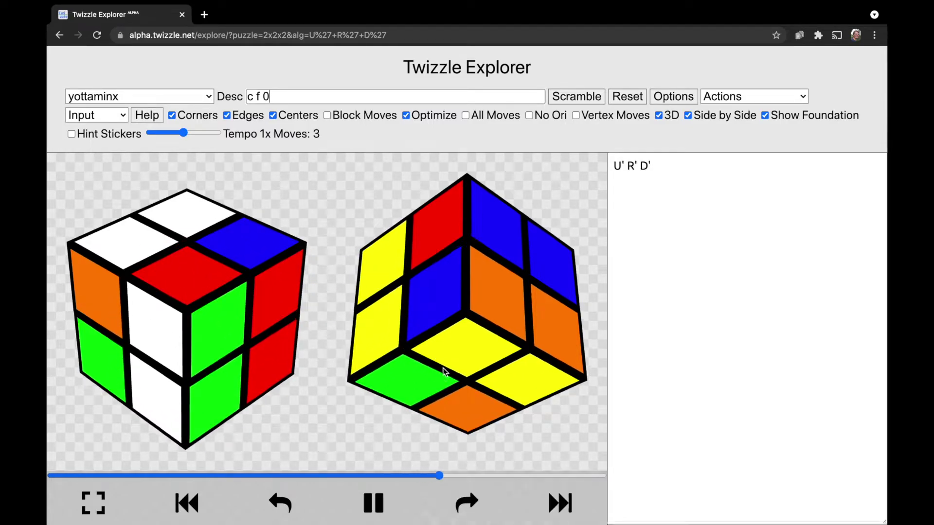
{"action": "left_click", "coordinate": [416, 290]}
{"action": "left_click", "coordinate": [490, 269]}
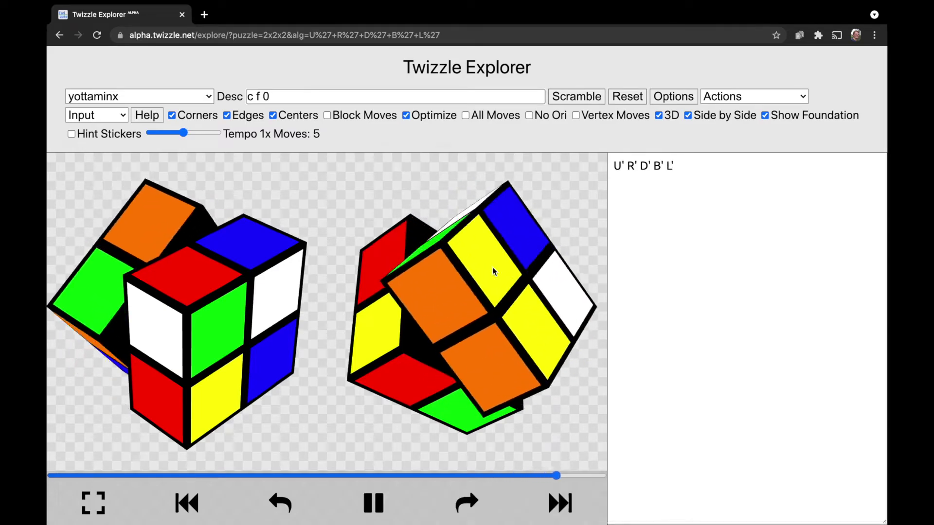
{"action": "left_click", "coordinate": [460, 348]}
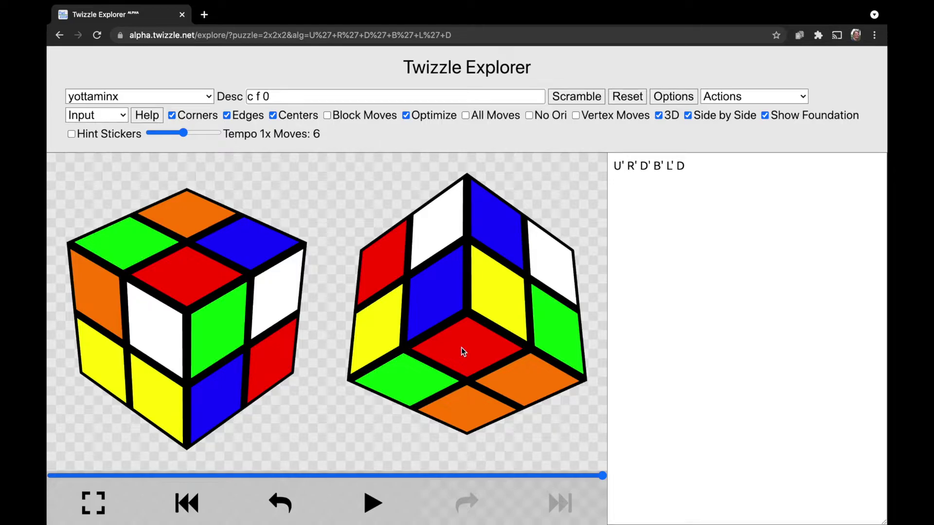
{"action": "type", "text": ".33"}
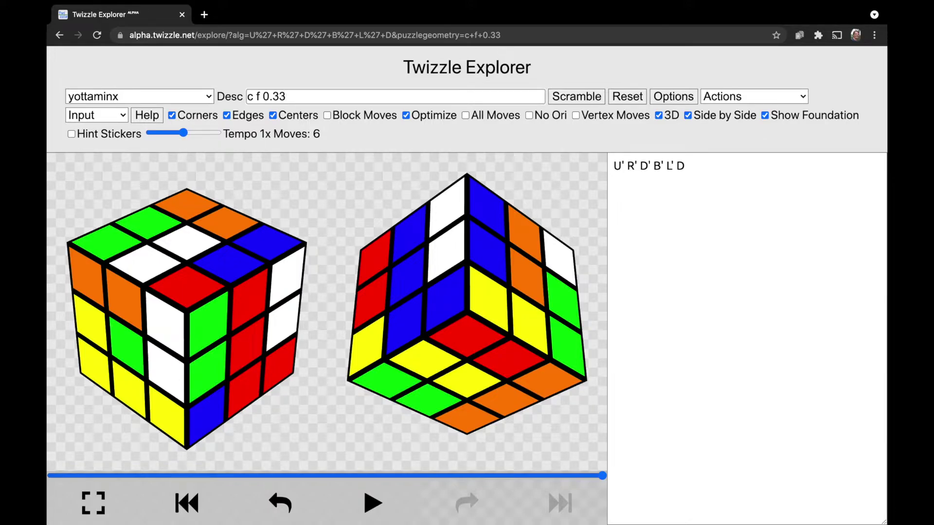
Try face cut values 0.9 and 0.8, finally settling on c f 0.333.
{"action": "key", "text": "BackSpace"}
{"action": "key", "text": "BackSpace"}
{"action": "type", "text": "9"}
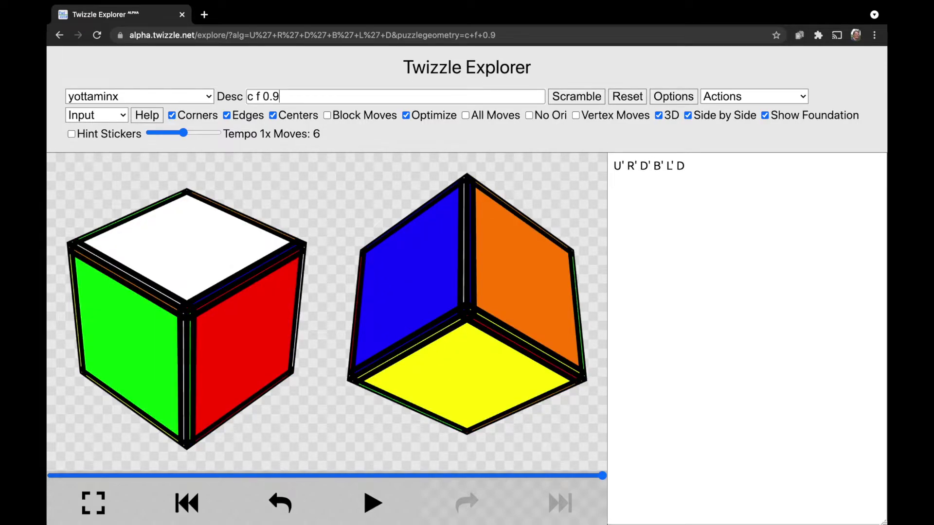
{"action": "key", "text": "BackSpace"}
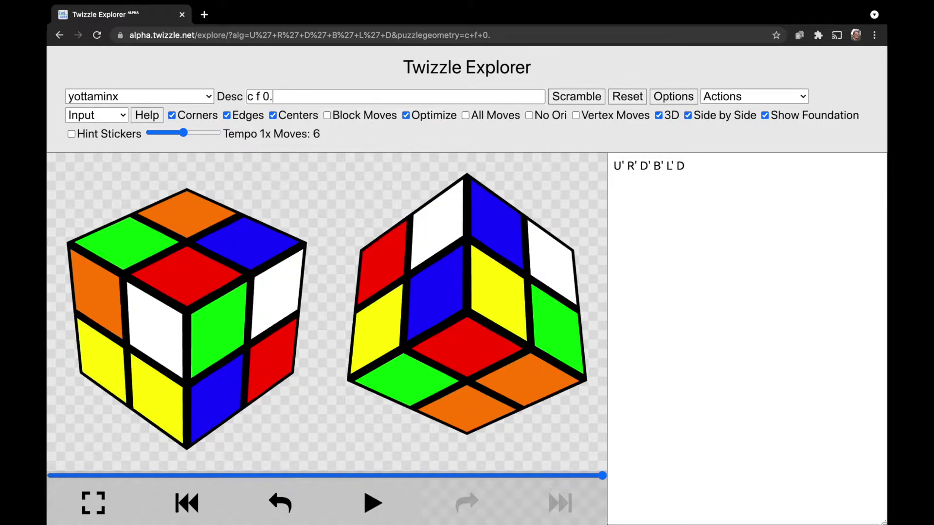
{"action": "type", "text": "8"}
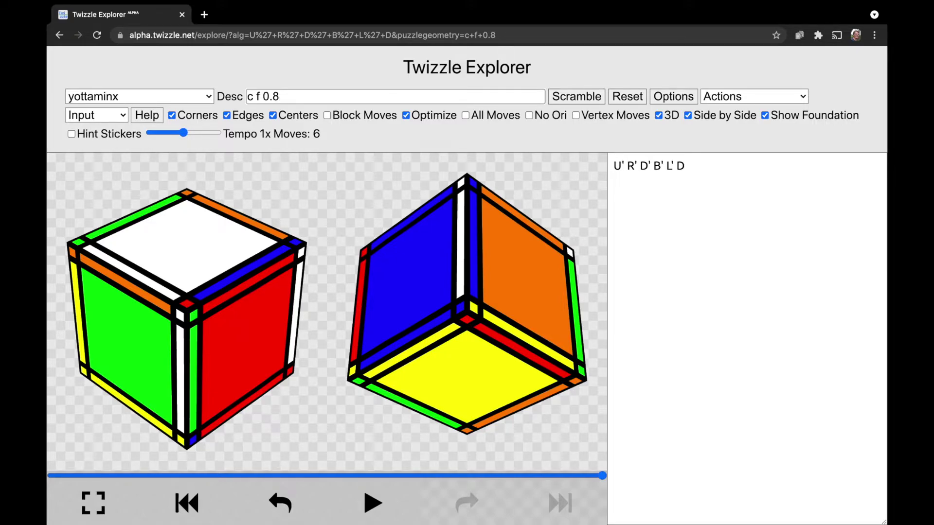
{"action": "key", "text": "BackSpace"}
{"action": "key", "text": "BackSpace"}
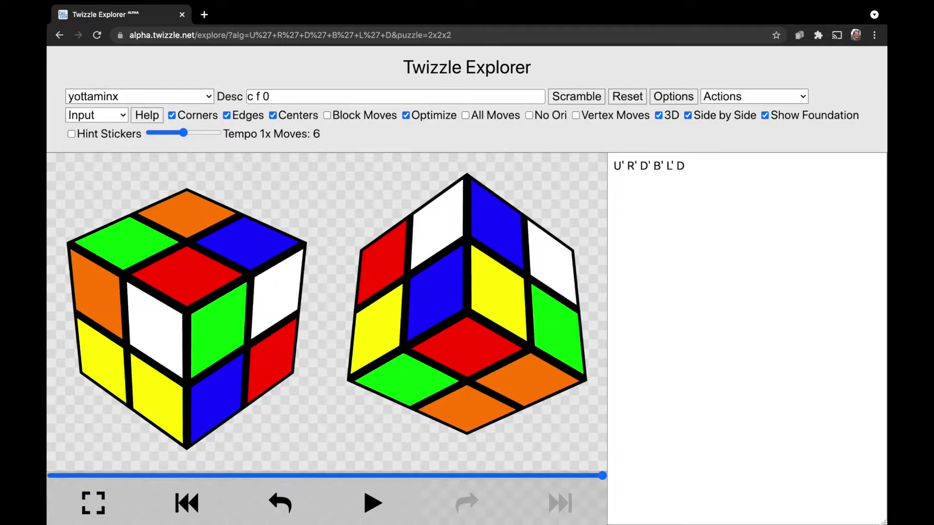
{"action": "type", "text": ".333"}
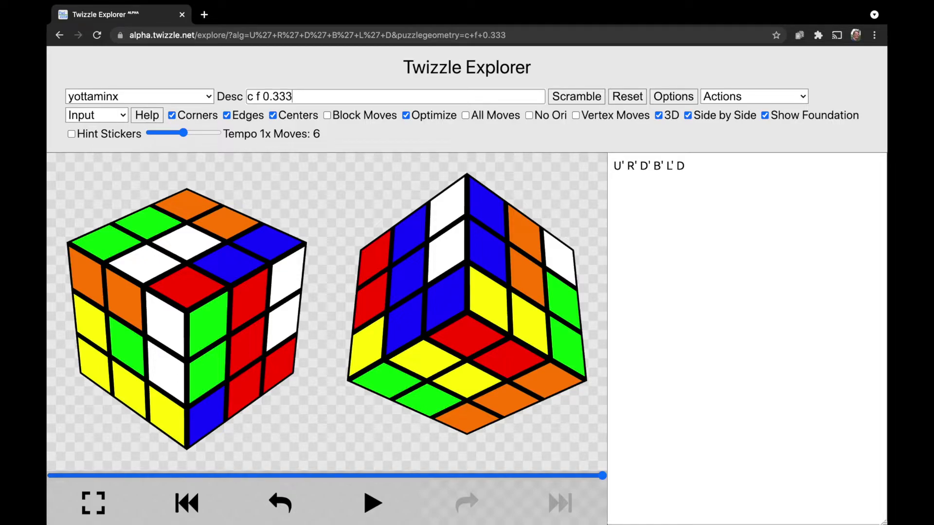
Append vertex cuts 'v 0' and apply UFR' URB' U' R' U' UFR'.
{"action": "type", "text": "v "}
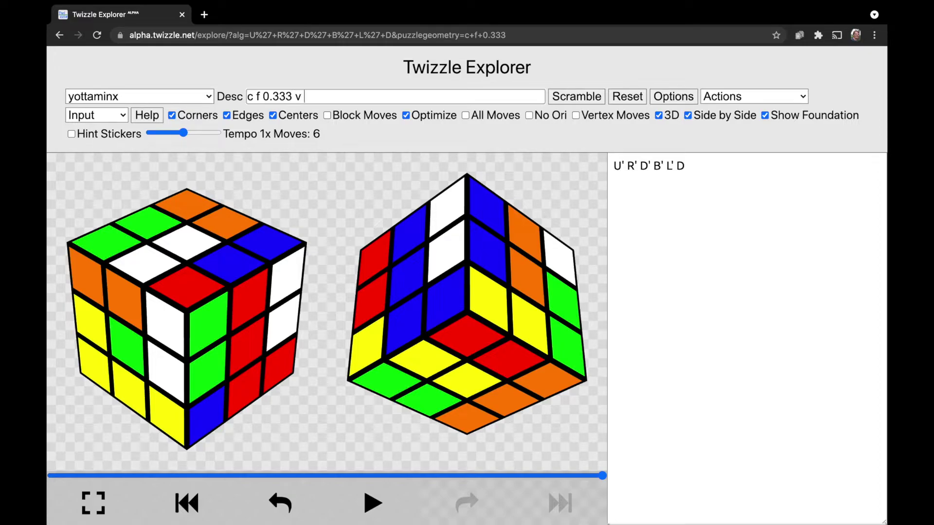
{"action": "type", "text": "0"}
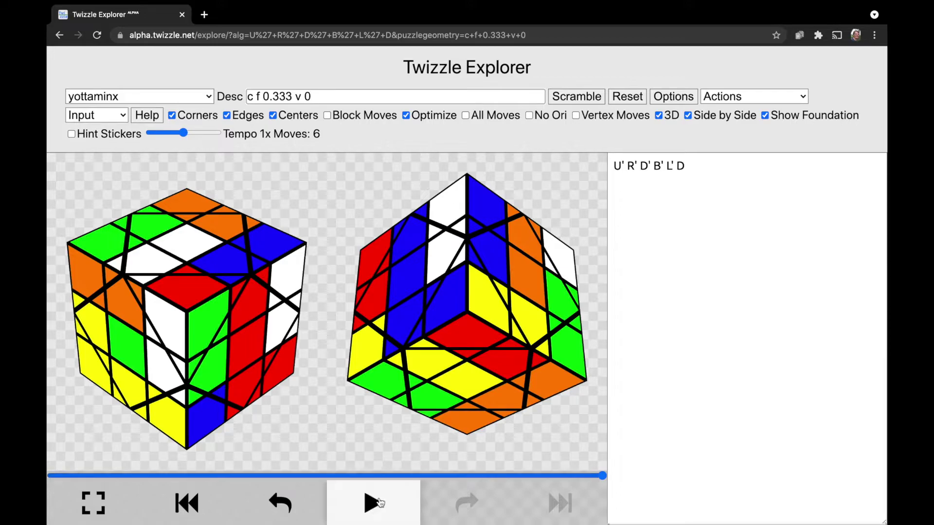
{"action": "left_click", "coordinate": [191, 313]}
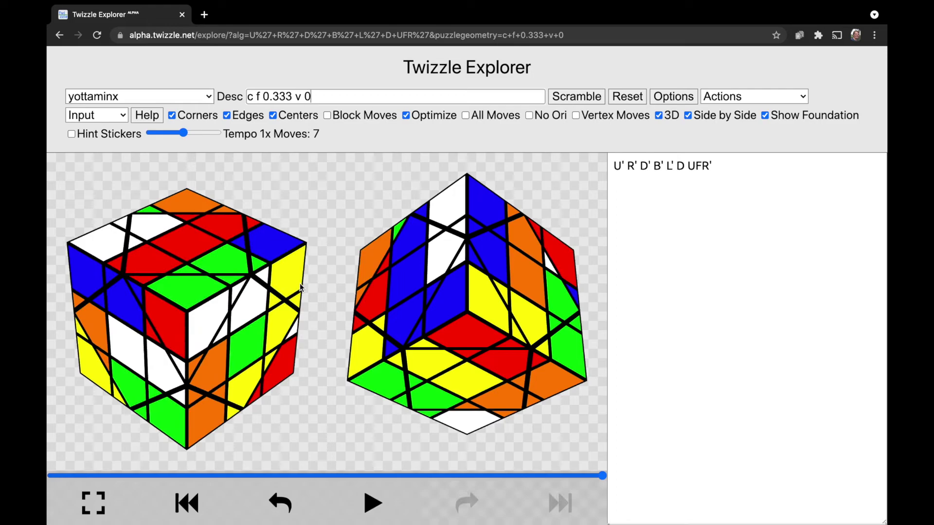
{"action": "left_click", "coordinate": [303, 257]}
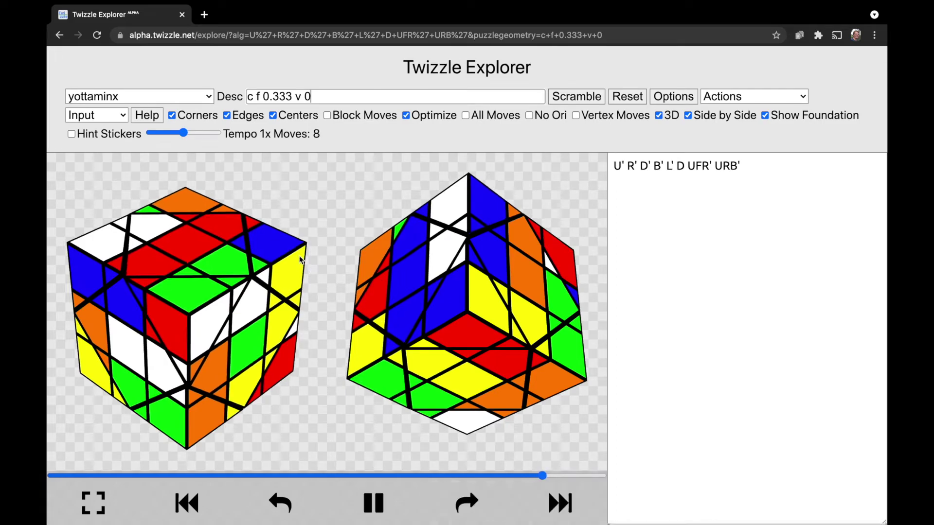
{"action": "left_click", "coordinate": [196, 239]}
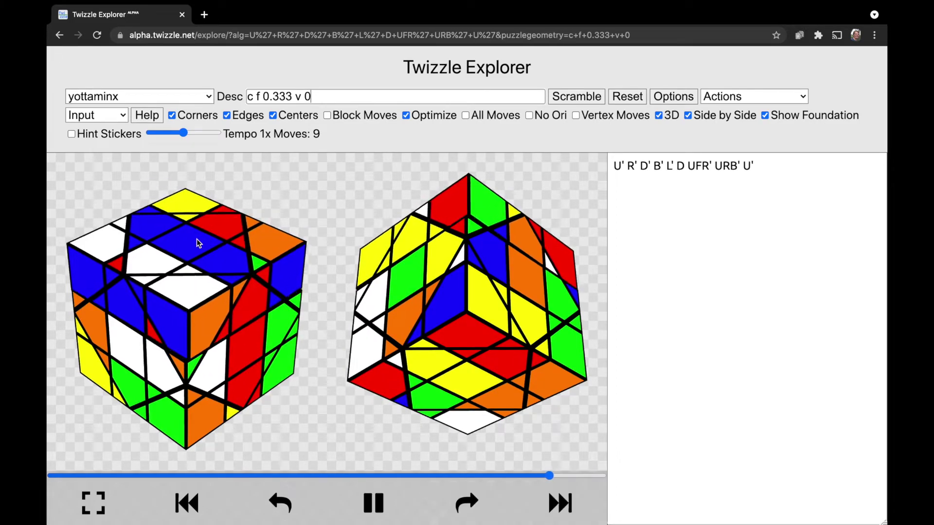
{"action": "left_click", "coordinate": [243, 360]}
{"action": "left_click", "coordinate": [187, 264]}
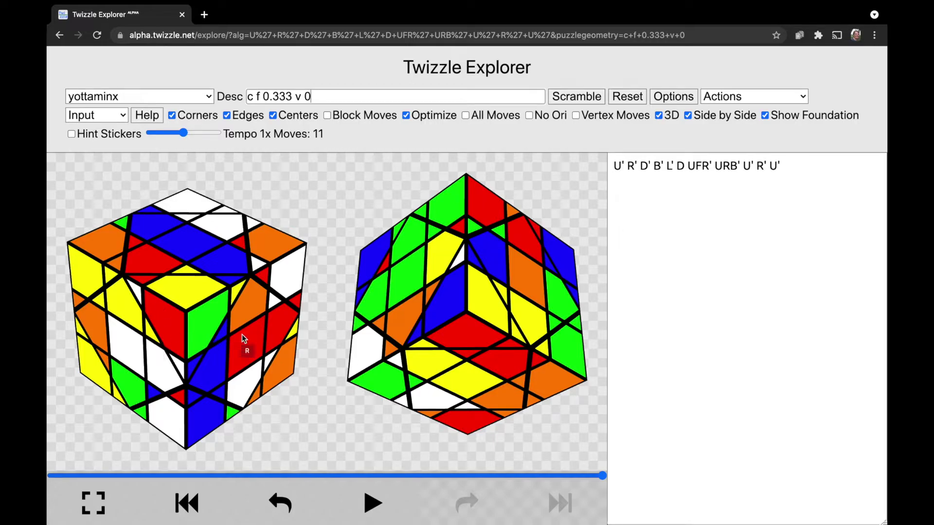
{"action": "left_click", "coordinate": [187, 309]}
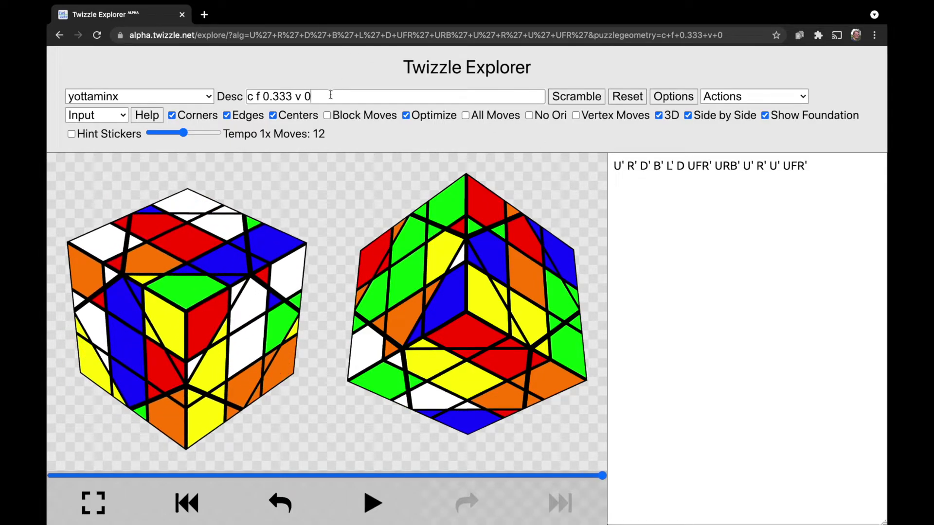
{"action": "mouse_move", "coordinate": [331, 94]}
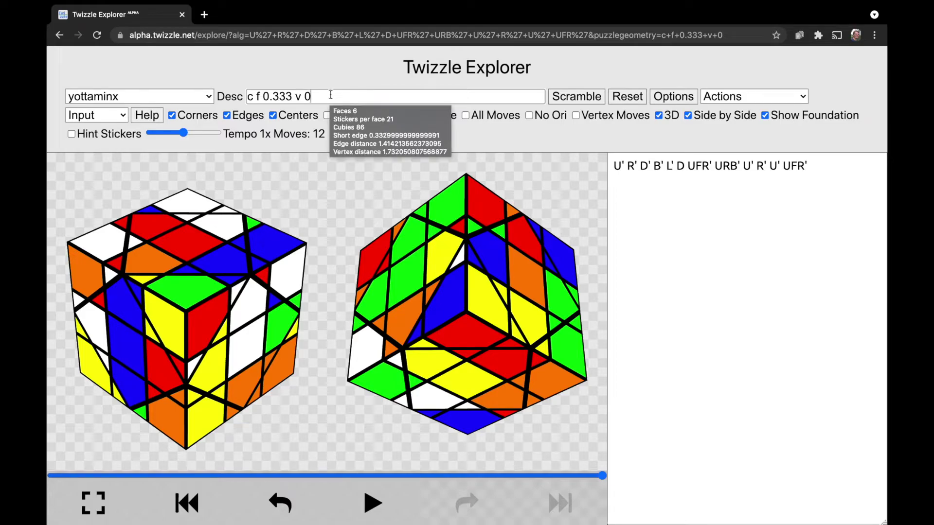
Change the vertex cut value to 0.7, making the description c f 0.333 v 0.7.
{"action": "type", "text": "."}
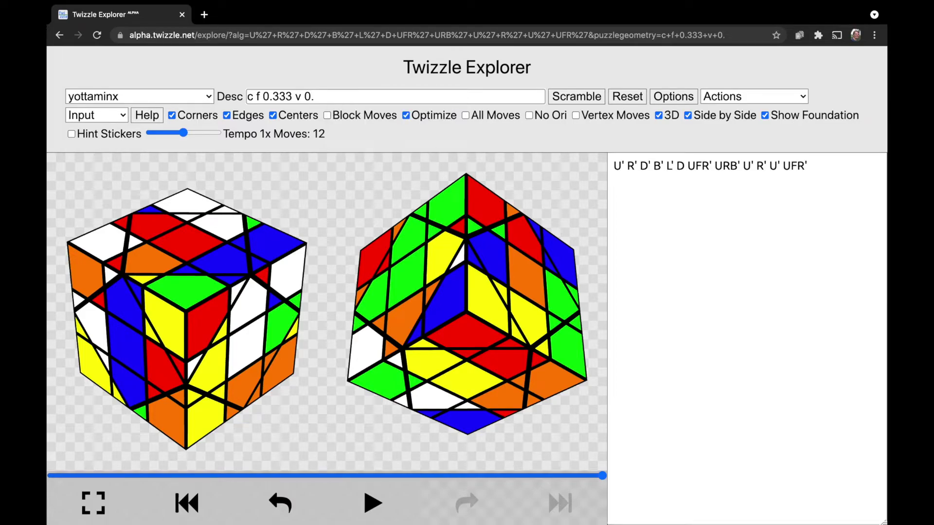
{"action": "type", "text": "7"}
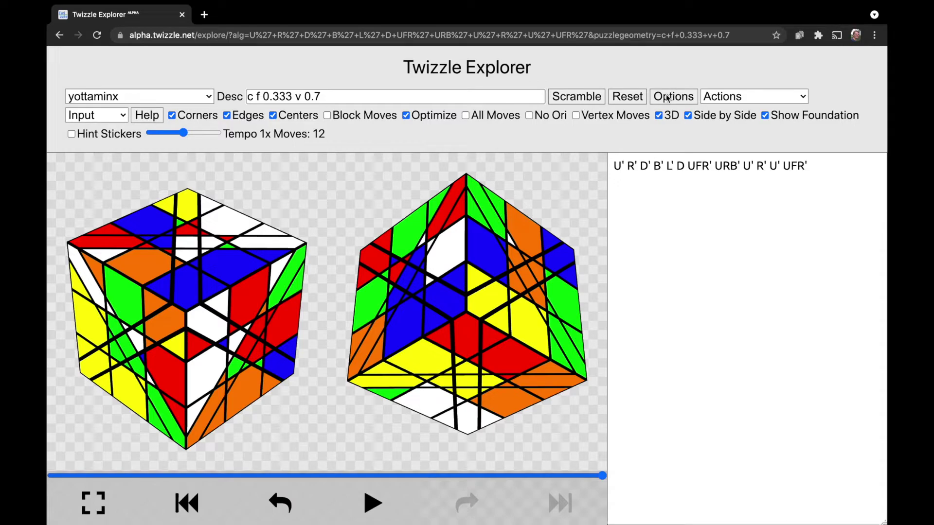
{"action": "left_click", "coordinate": [730, 92]}
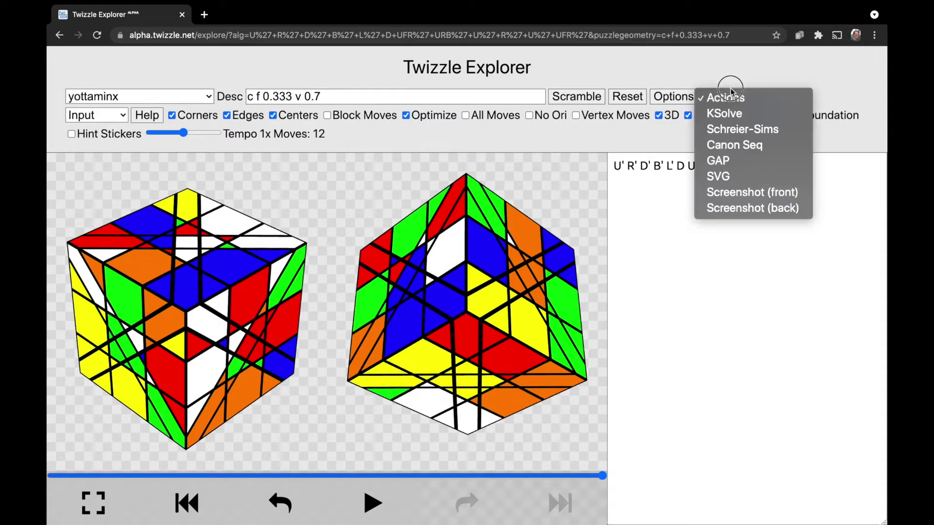
{"action": "left_click", "coordinate": [729, 130]}
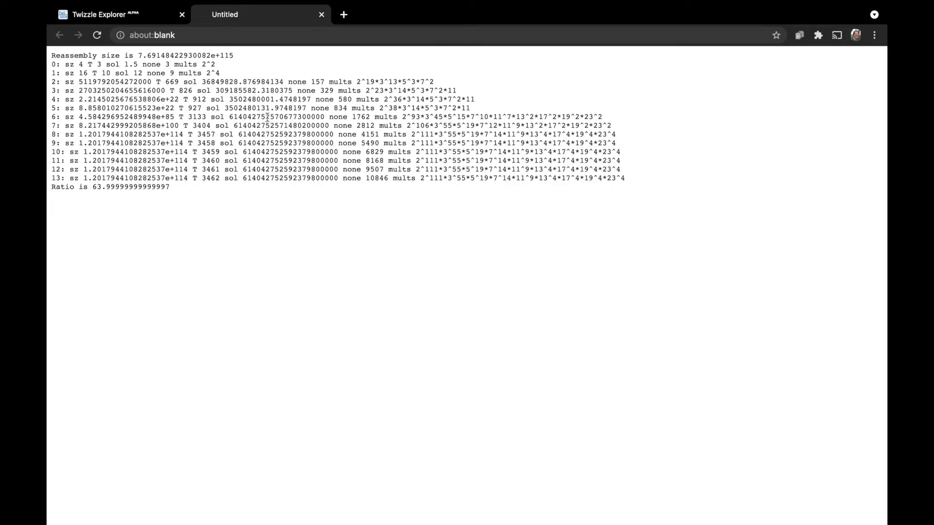
{"action": "left_click", "coordinate": [321, 15]}
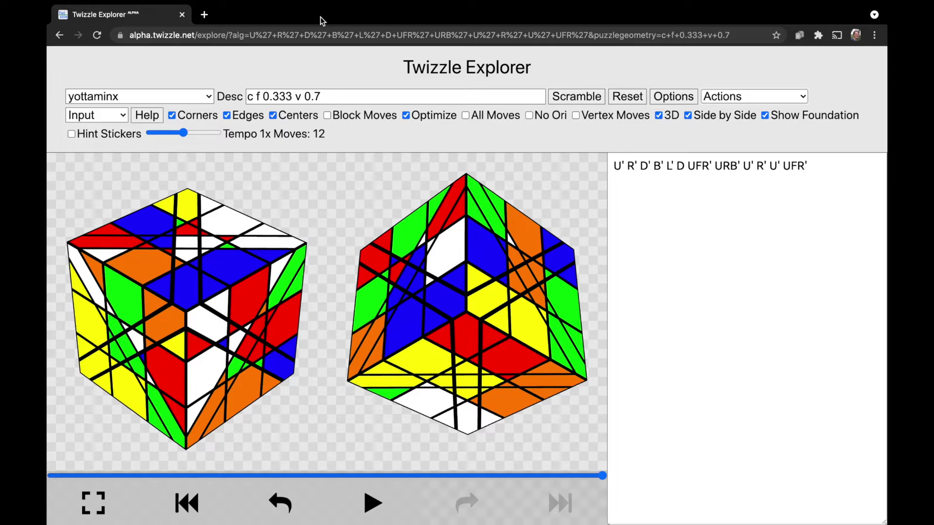
{"action": "left_click", "coordinate": [735, 96]}
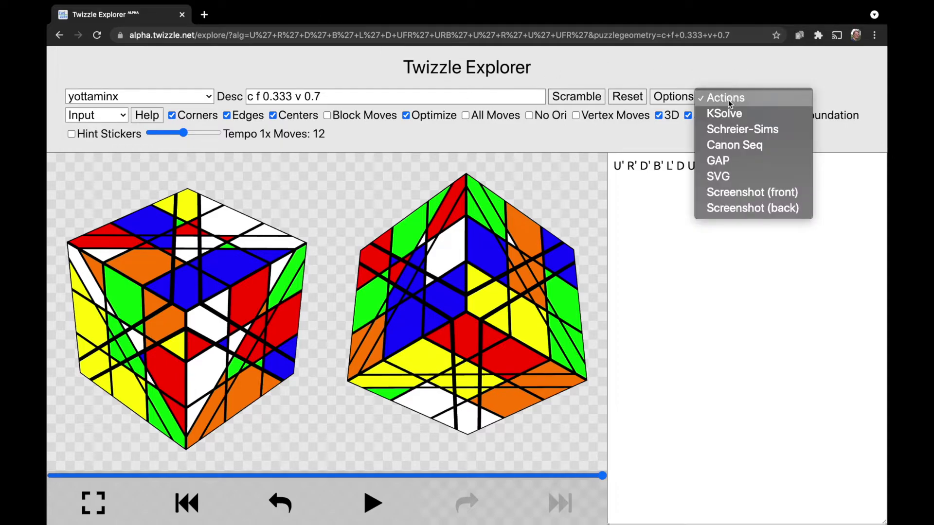
{"action": "left_click", "coordinate": [725, 114]}
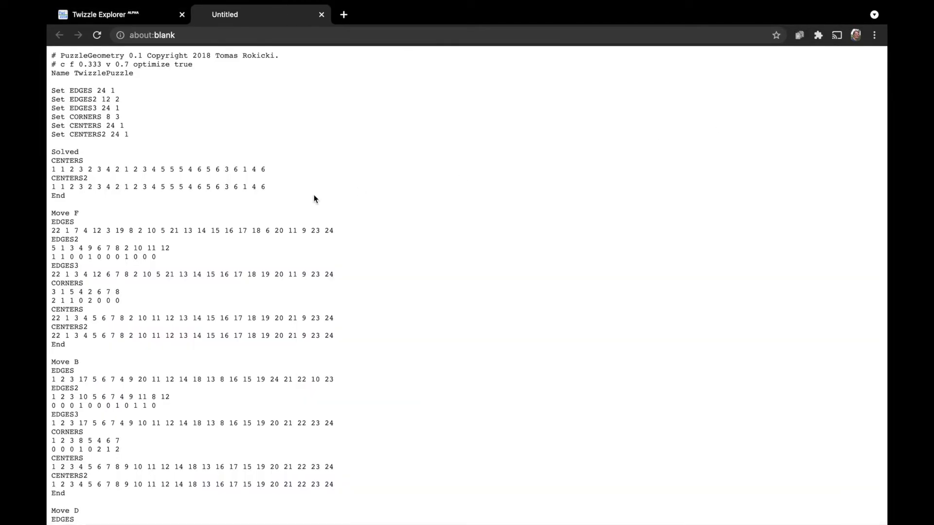
{"action": "scroll", "coordinate": [262, 292], "scroll_direction": "down", "scroll_amount": 15}
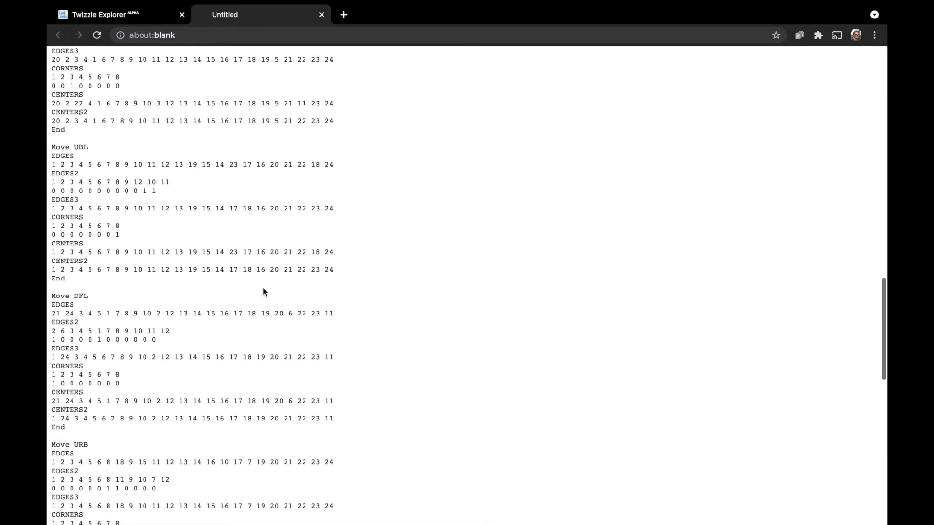
{"action": "scroll", "coordinate": [263, 291], "scroll_direction": "up", "scroll_amount": 15}
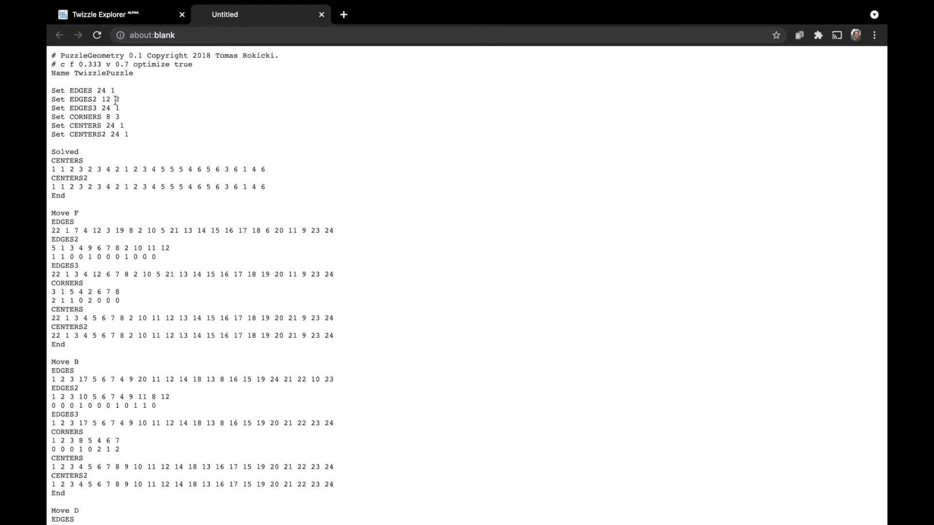
{"action": "scroll", "coordinate": [111, 267], "scroll_direction": "down", "scroll_amount": 12}
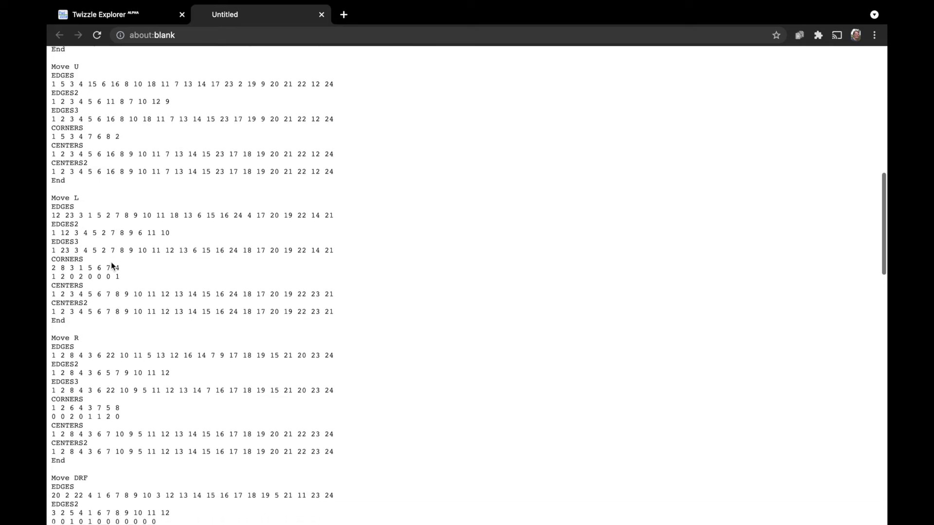
{"action": "left_click", "coordinate": [321, 14]}
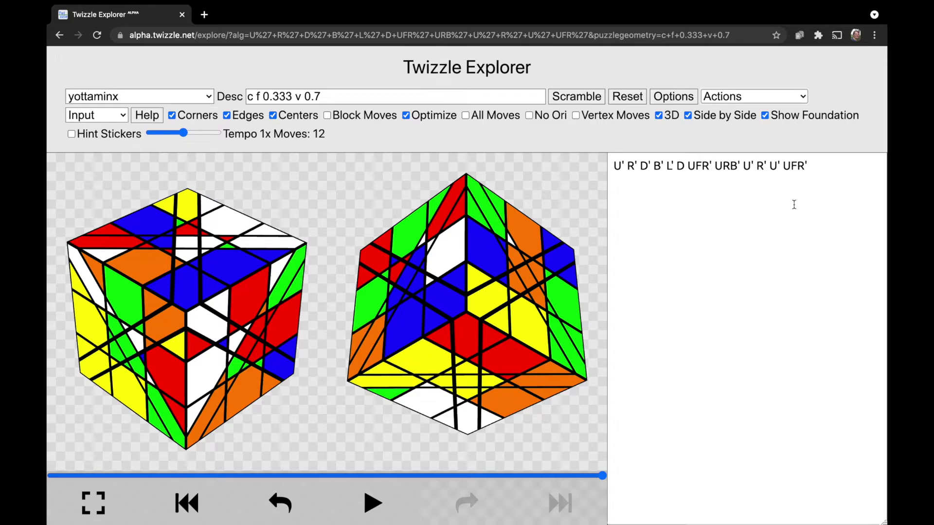
{"action": "left_click", "coordinate": [749, 97]}
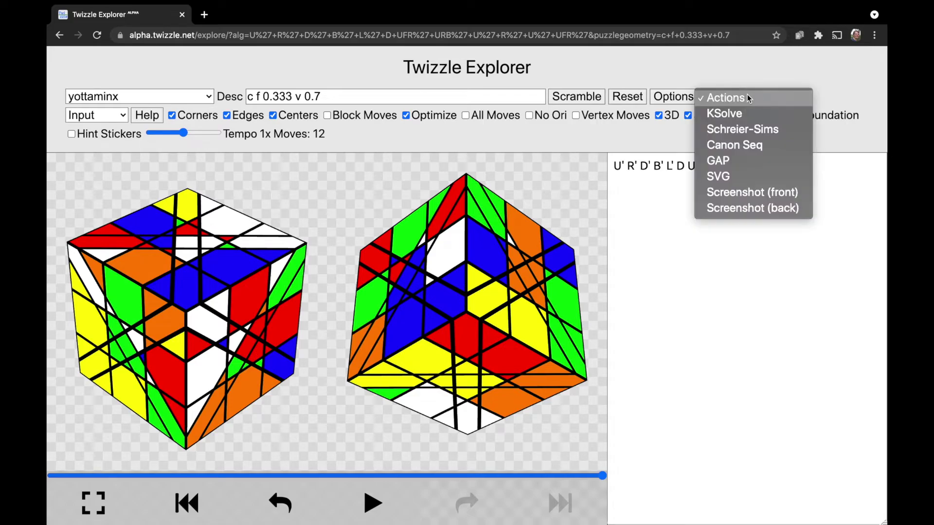
{"action": "left_click", "coordinate": [720, 160]}
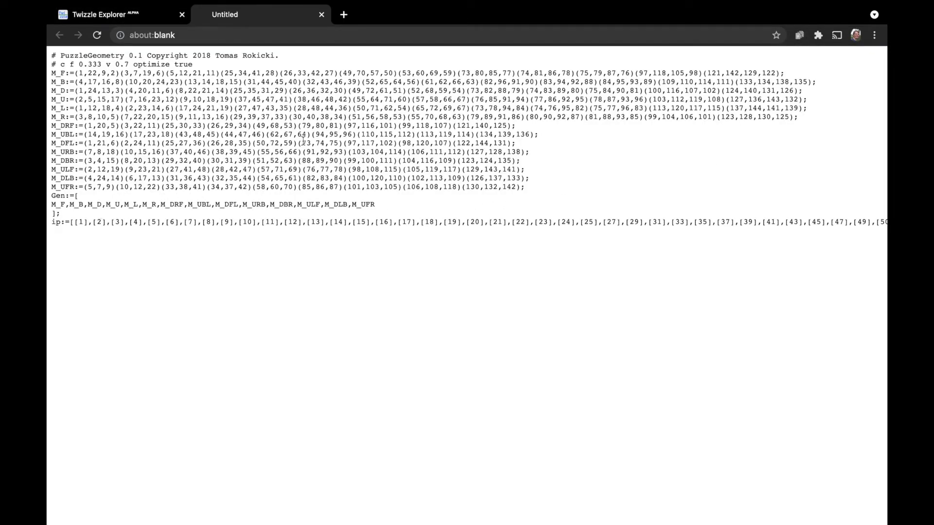
{"action": "left_click", "coordinate": [321, 15]}
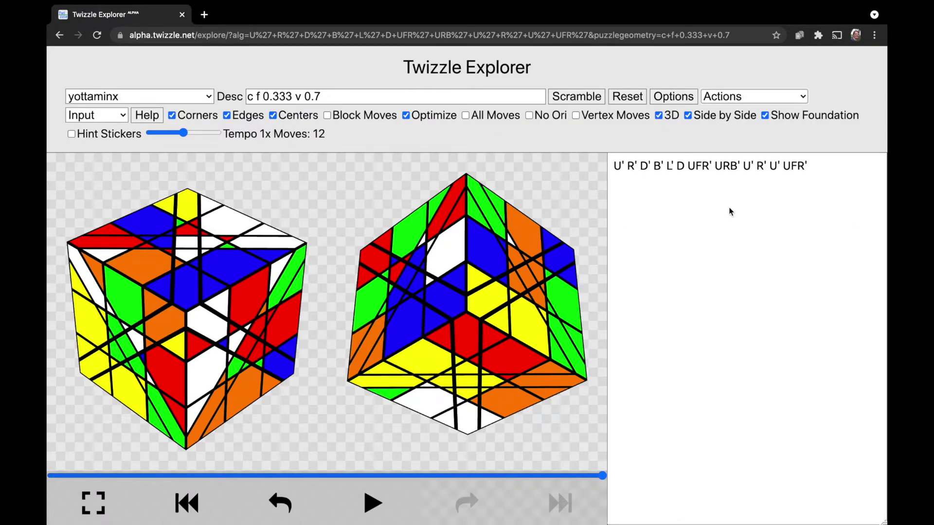
Toggle the Side by Side and Show Foundation view options, orbiting the single view.
{"action": "left_click", "coordinate": [722, 95]}
{"action": "left_click", "coordinate": [722, 96]}
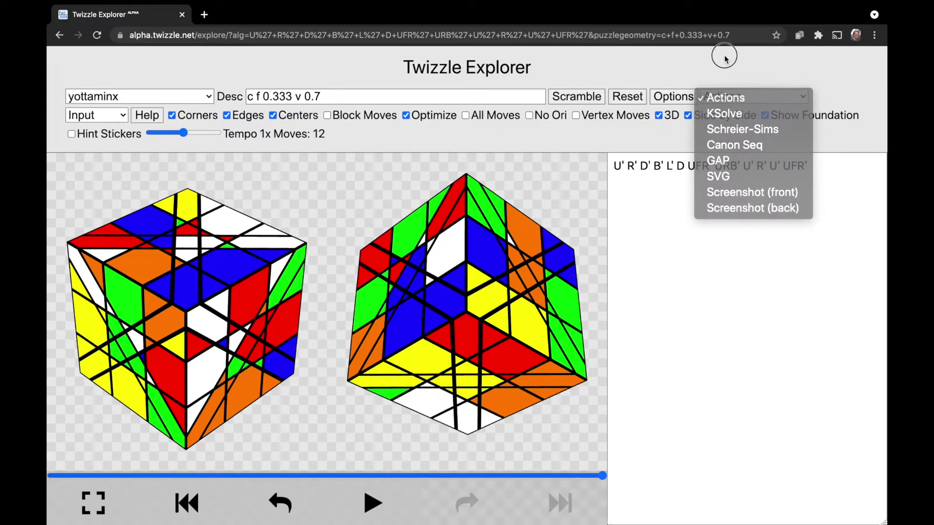
{"action": "left_click", "coordinate": [689, 116]}
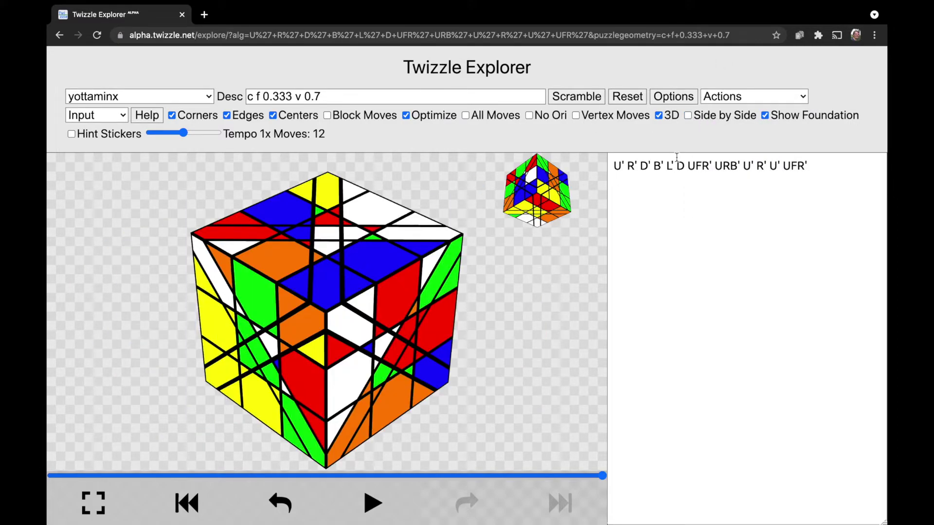
{"action": "mouse_move", "coordinate": [327, 332]}
{"action": "left_mouse_down"}
{"action": "mouse_move", "coordinate": [343, 331]}
{"action": "mouse_move", "coordinate": [337, 342]}
{"action": "mouse_move", "coordinate": [333, 336]}
{"action": "left_mouse_up"}
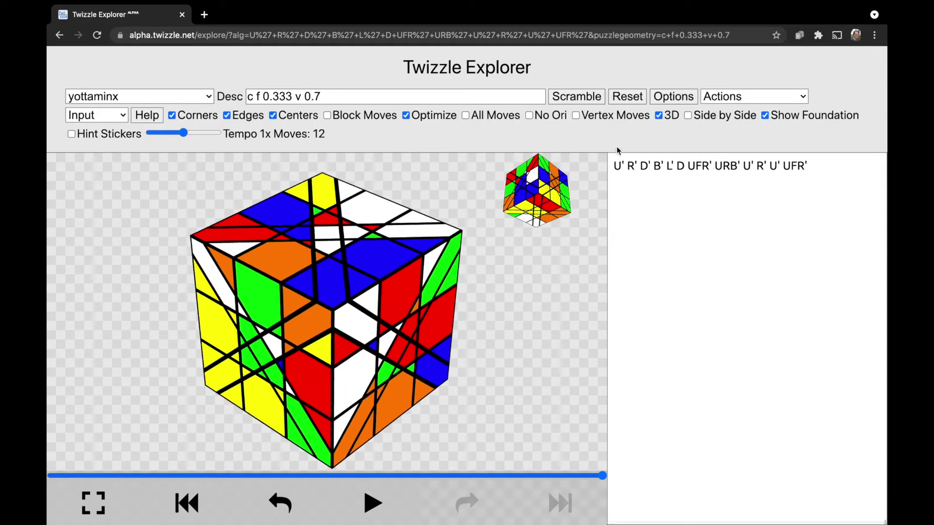
{"action": "left_click", "coordinate": [688, 116]}
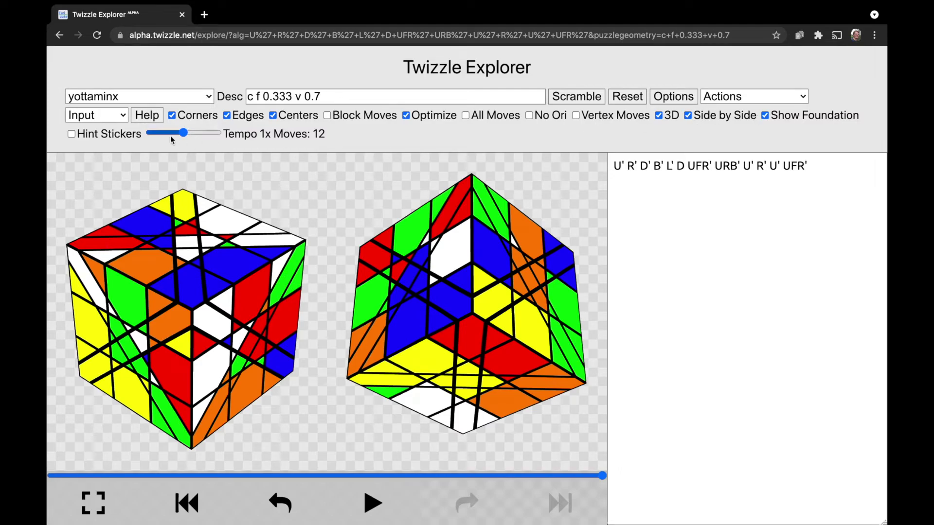
{"action": "left_click", "coordinate": [765, 117]}
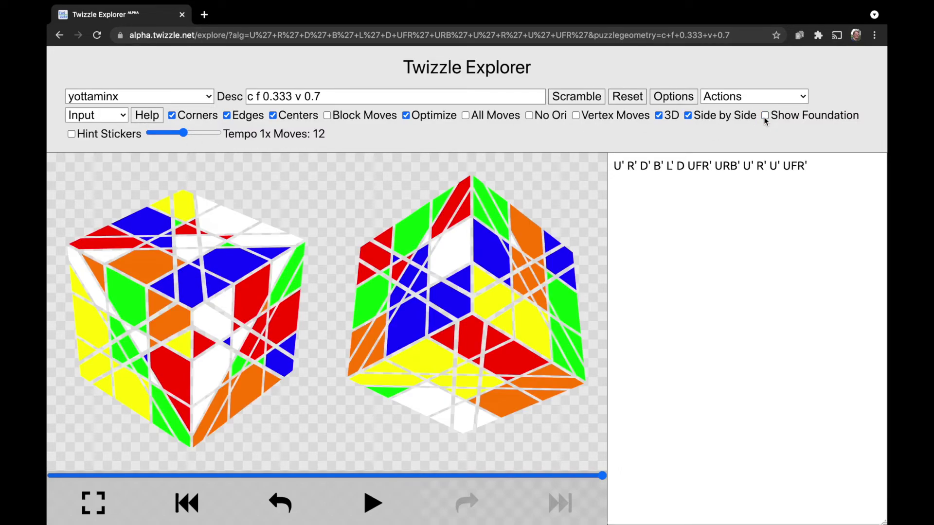
{"action": "left_click", "coordinate": [765, 117]}
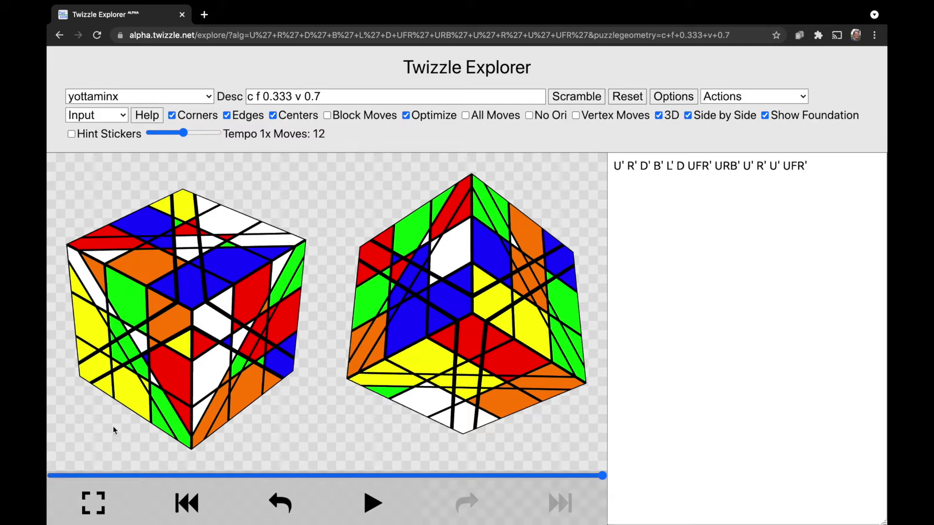
Replay the 12 moves from the solved start, adjusting the tempo to about 0.6x.
{"action": "left_click", "coordinate": [145, 509]}
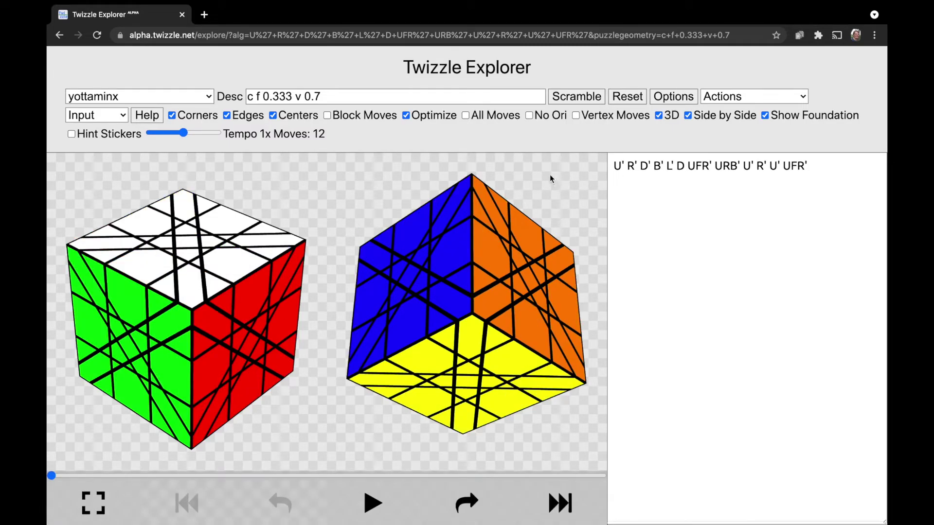
{"action": "left_click", "coordinate": [373, 503]}
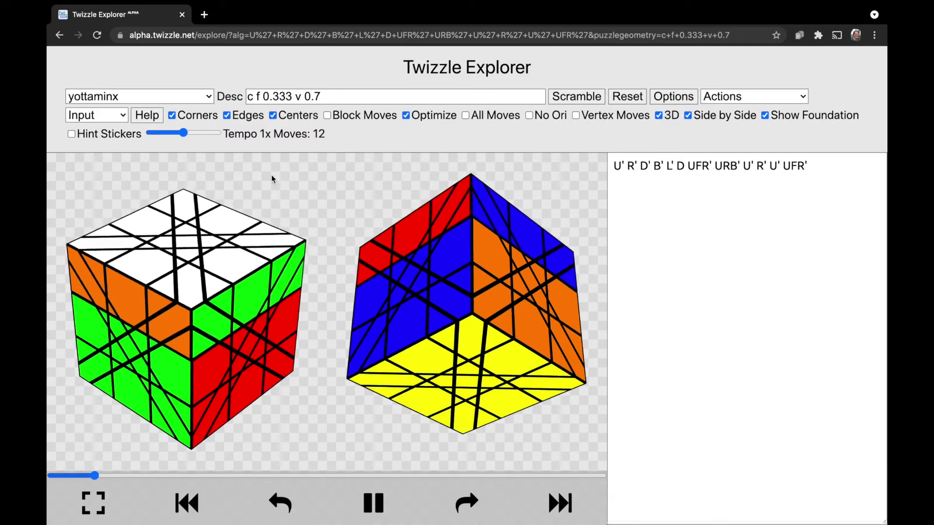
{"action": "left_click_drag", "start_coordinate": [183, 133], "coordinate": [153, 136]}
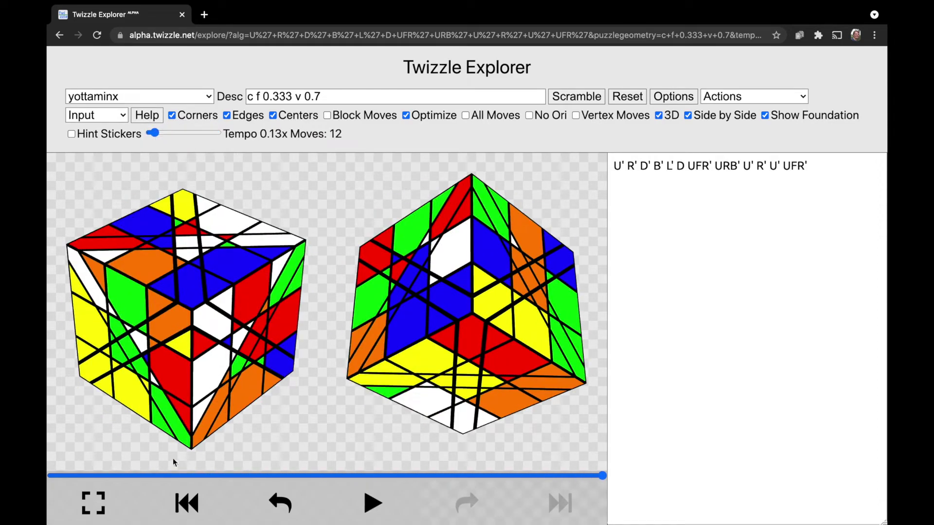
{"action": "left_click", "coordinate": [169, 493]}
{"action": "left_click", "coordinate": [373, 504]}
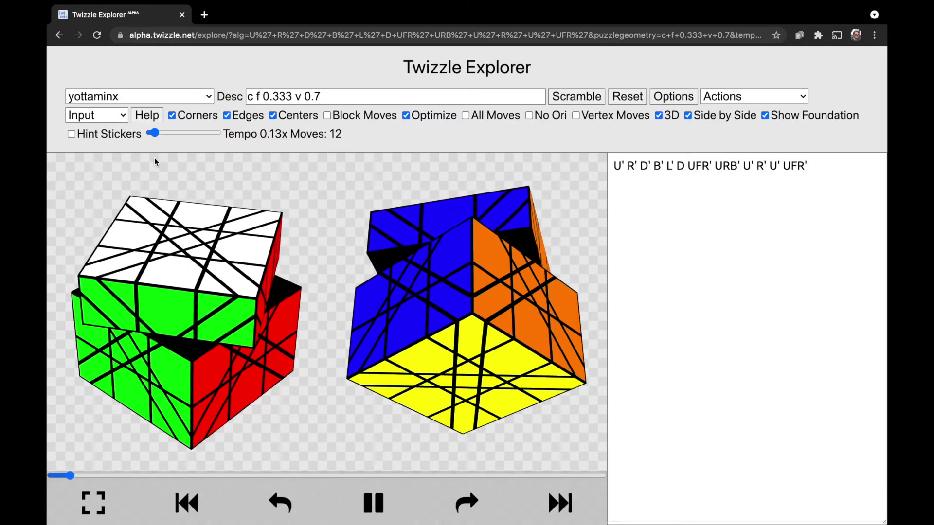
{"action": "left_click_drag", "start_coordinate": [155, 135], "coordinate": [188, 136]}
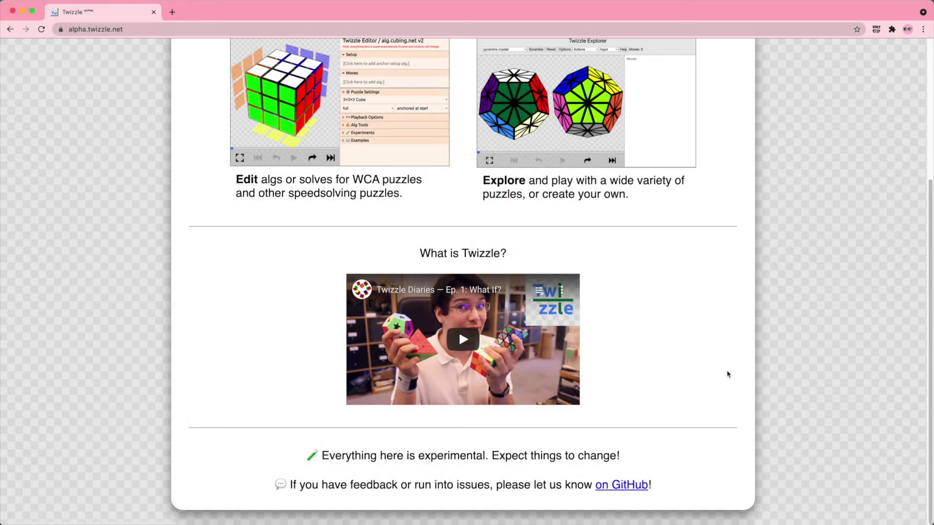
Open cubing.js on GitHub, skim the README, and go to its Issues list.
{"action": "left_click", "coordinate": [636, 485]}
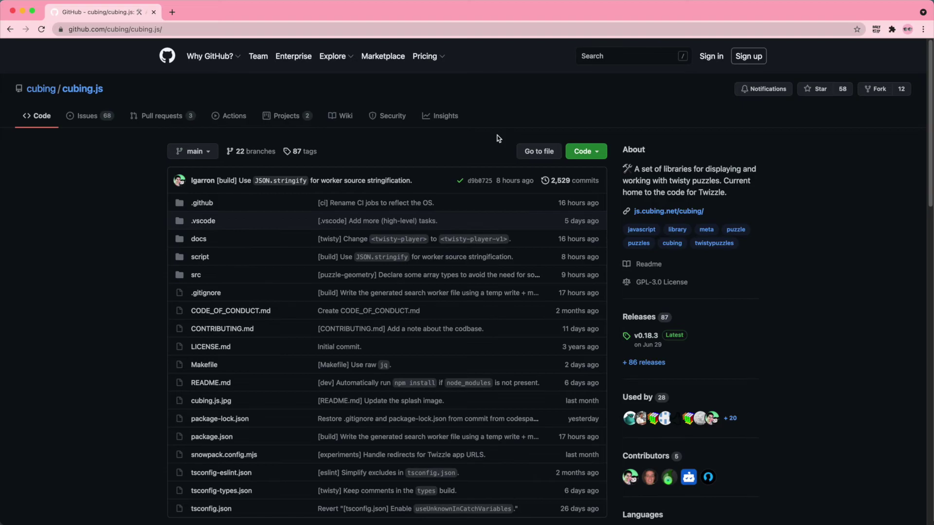
{"action": "scroll", "coordinate": [497, 138], "scroll_direction": "down", "scroll_amount": 20}
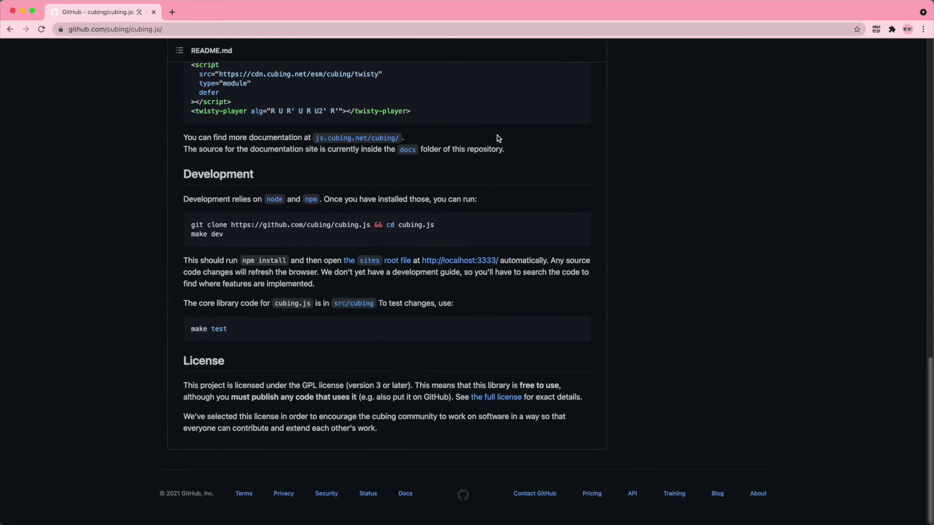
{"action": "scroll", "coordinate": [496, 138], "scroll_direction": "up", "scroll_amount": 5}
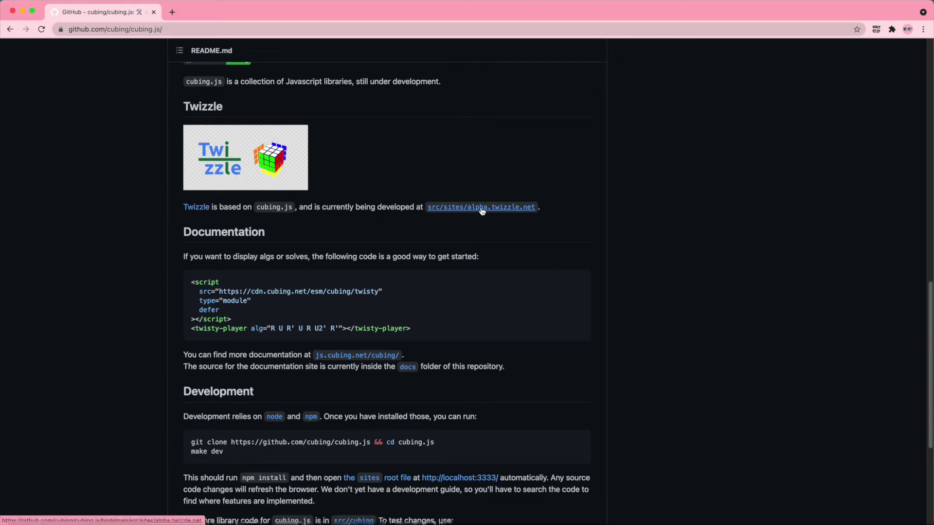
{"action": "scroll", "coordinate": [178, 127], "scroll_direction": "up", "scroll_amount": 15}
{"action": "left_click", "coordinate": [87, 115]}
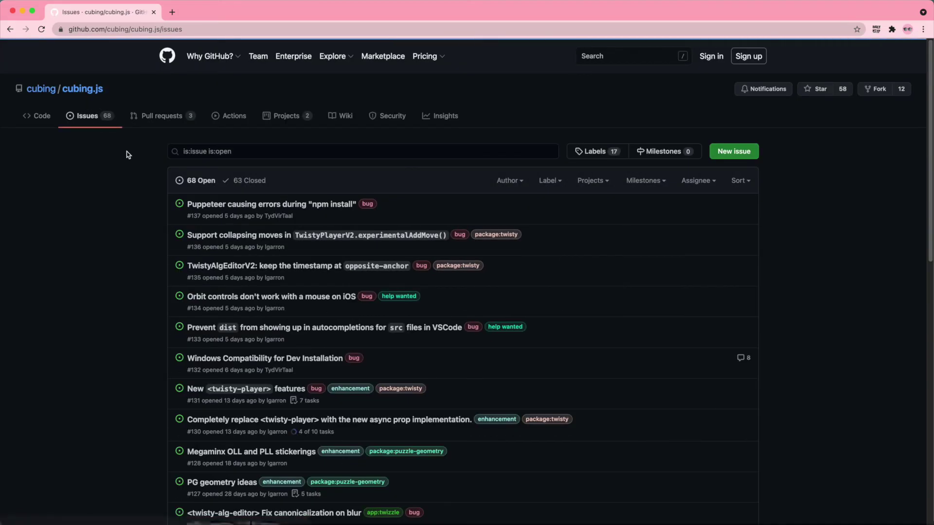